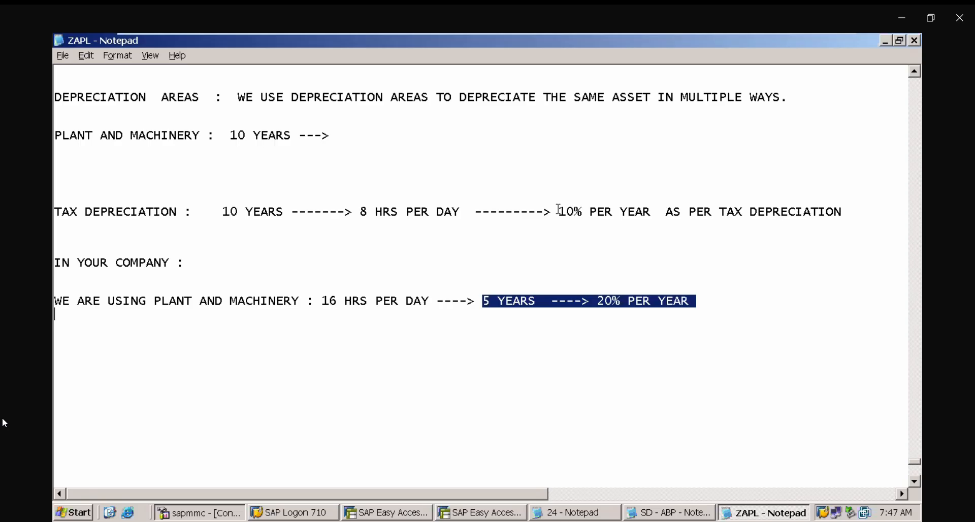
- Add the line "BOOK DEPRECIATION AREA -------> 20%" below the plant and machinery usage line
drag(559, 210, 611, 225)
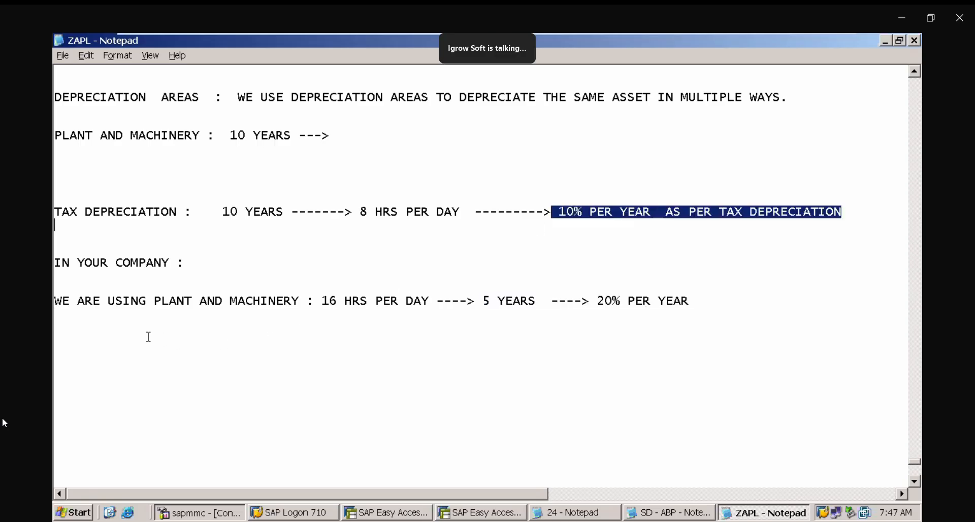
click(128, 330)
text(BOOK DEP)
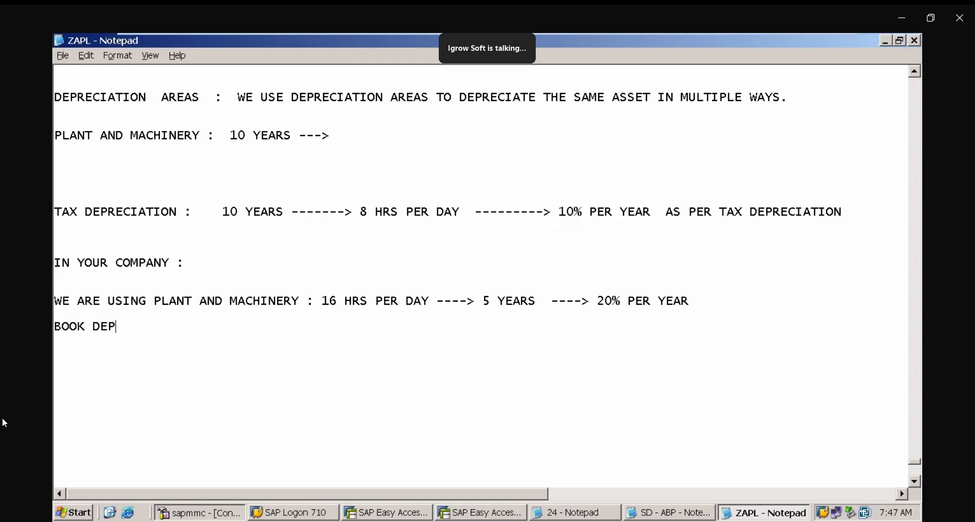
text(RECIATION )
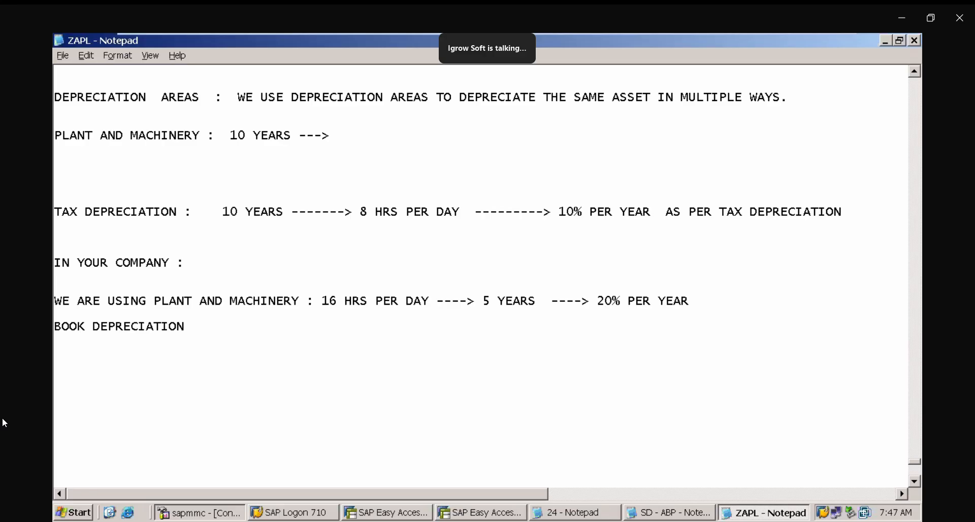
text(AREAS)
key(BackSpace)
key(BackSpace)
text(-------> 20)
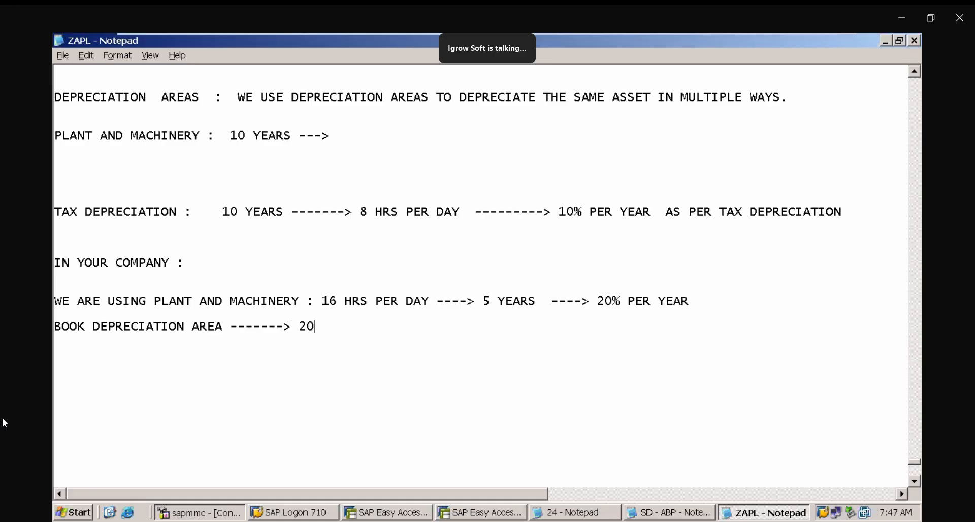
text(5)
key(BackSpace)
text(%)
- Start a new paragraph headed "SAME PLANT AND MACHINERY :" below the book depreciation line
drag(55, 204, 256, 223)
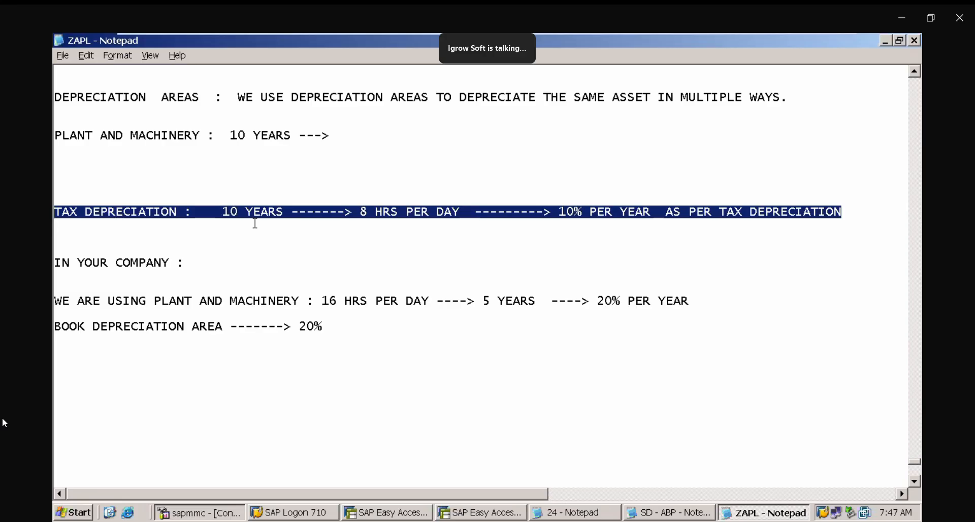
click(128, 378)
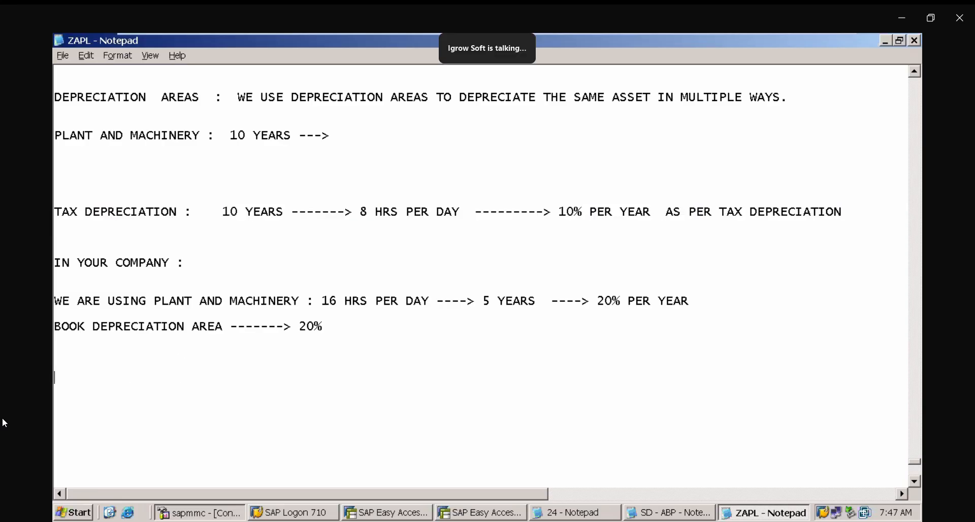
text(SAME PLANT AND MACHIME)
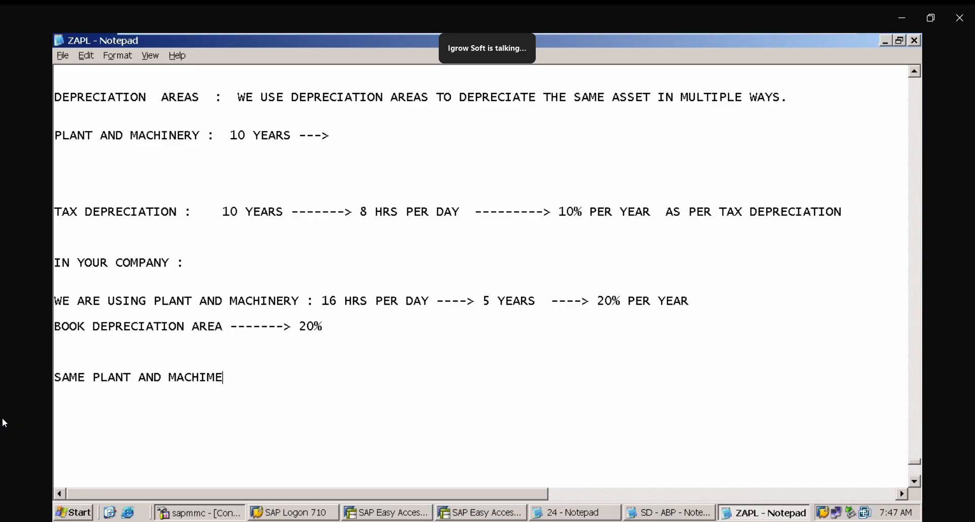
text(RY)
key(BackSpace)
key(BackSpace)
key(BackSpace)
key(BackSpace)
text(NERY)
key(Return)
- Add the line "IN BOOK DEPRECIATION AREA: 20%" under the plant and machinery heading
text(IN BOOL)
key(BackSpace)
text(K D)
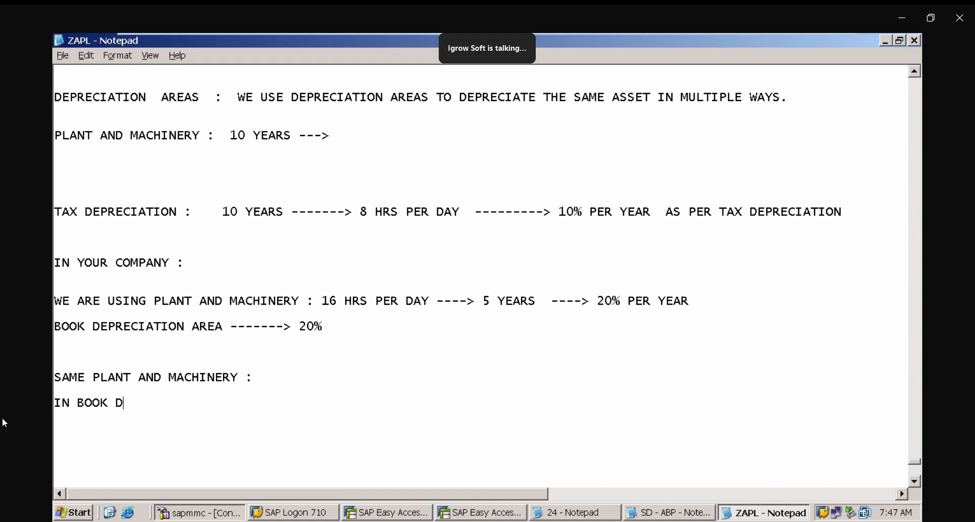
text(EPRECIATION ---)
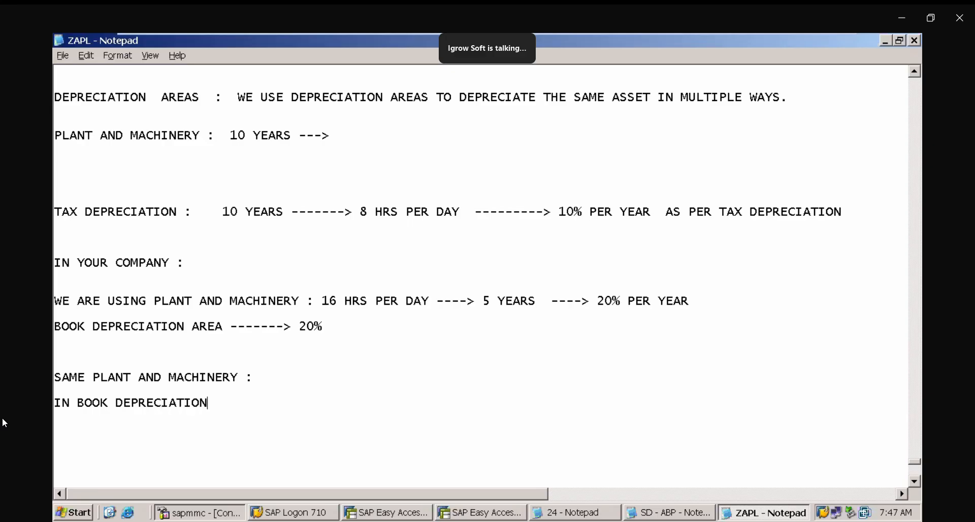
key(BackSpace)
key(BackSpace)
key(BackSpace)
text(ARES)
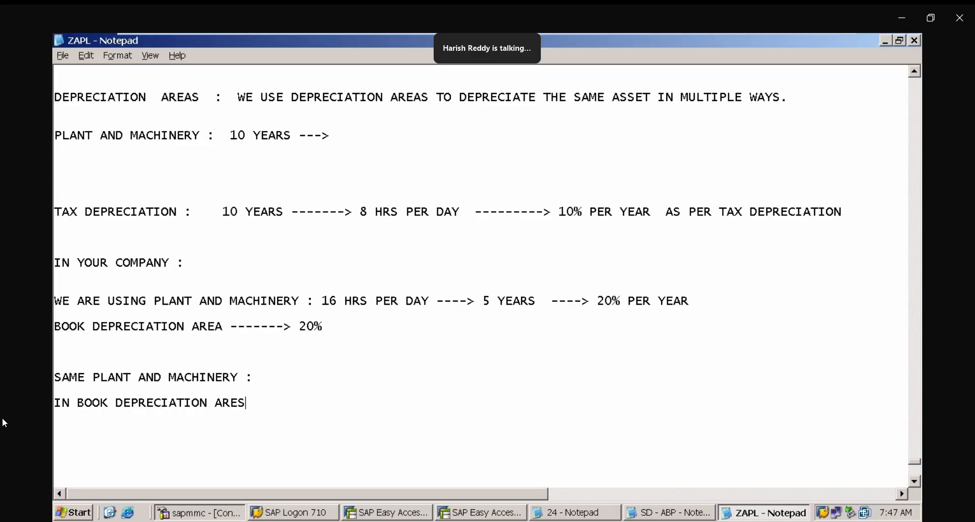
key(BackSpace)
text(A: 2)
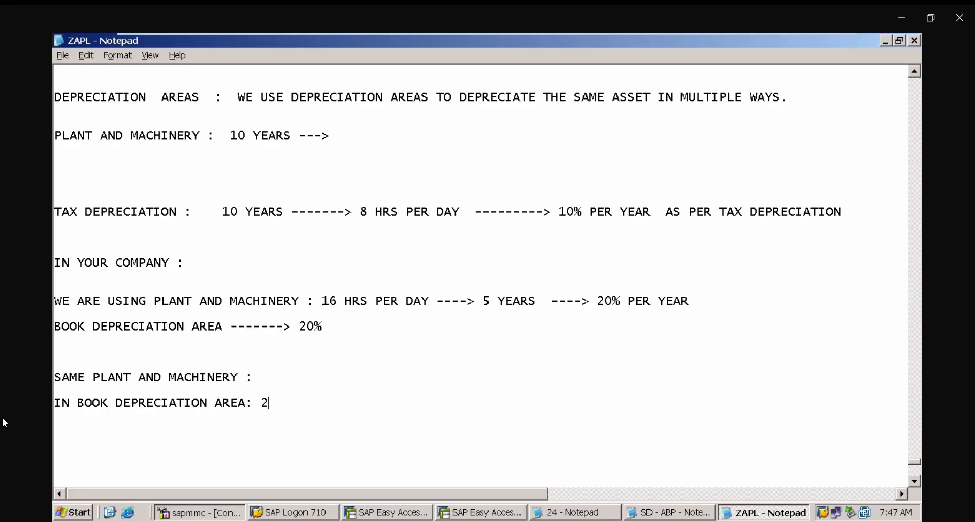
text(0% )
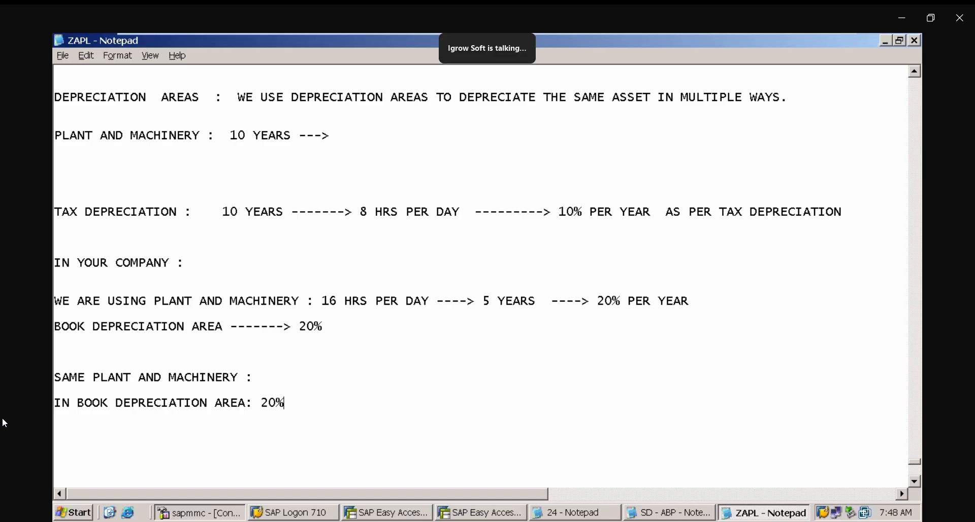
text(IN TAX P)
- Add the line "IN TAX DEPRECAITION AREA : 10%" beneath the book depreciation rate line
key(BackSpace)
text(DP)
key(BackSpace)
text(EPRECAITION )
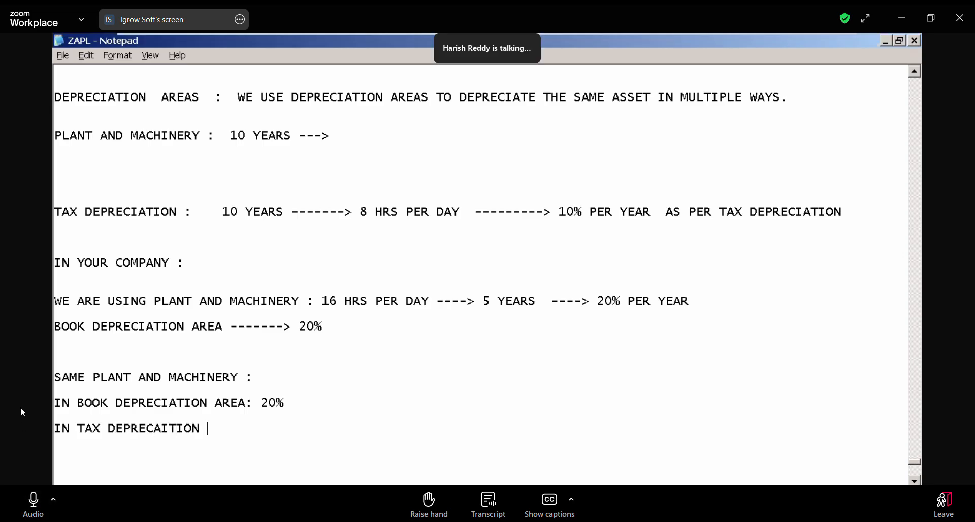
text(AREA : 10)
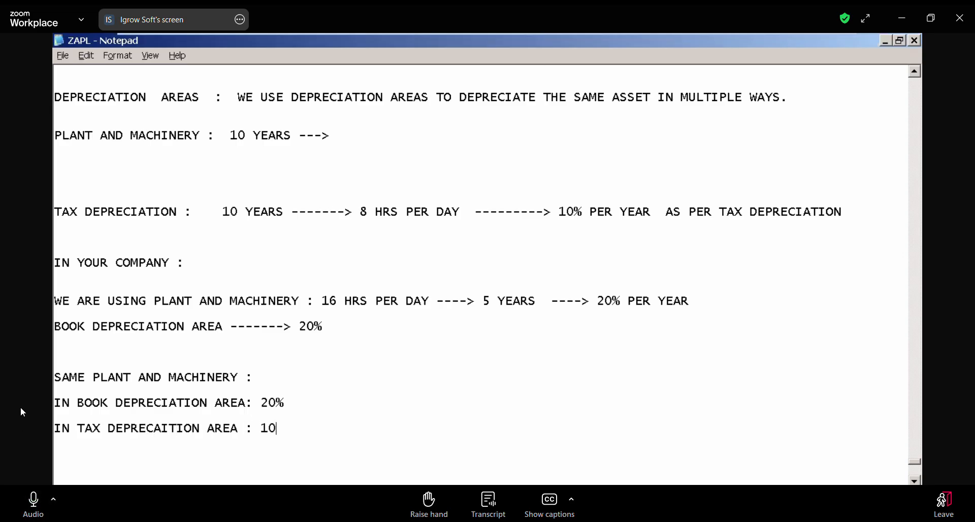
text(5)
key(BackSpace)
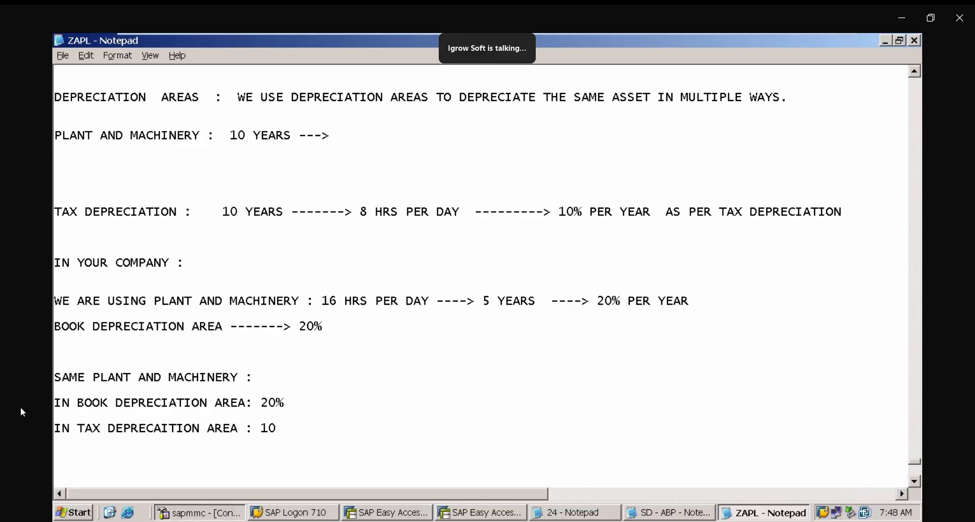
text(%)
- Append the asset value "RS 100000" to the "SAME PLANT AND MACHINERY :" heading
text(RS)
text( RS)
key(BackSpace)
key(BackSpace)
text(100000)
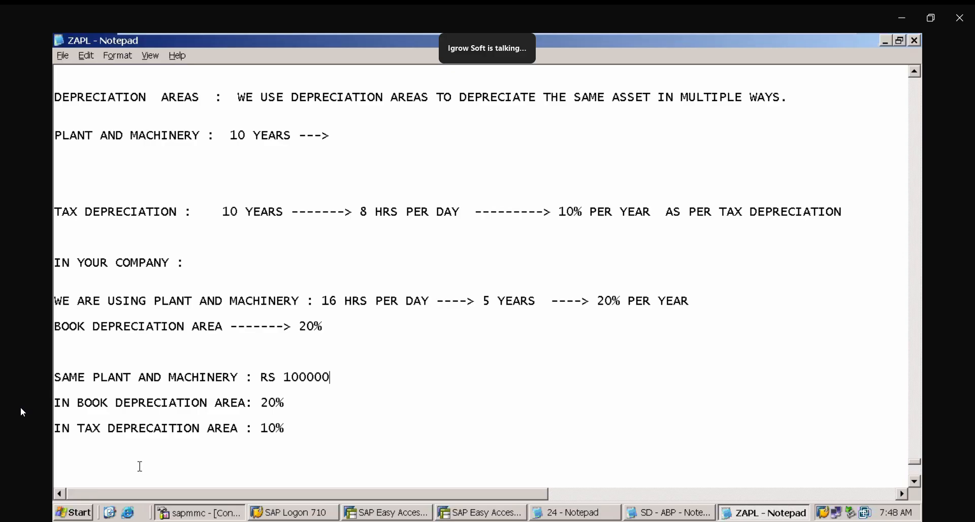
- Insert blank lines, then add the headings "AFTER ONE YEAR" and "NET BOOK VALUES" on separate lines
click(137, 466)
key(Return)
key(Return)
key(Return)
key(Return)
key(Return)
key(Return)
key(Return)
key(Return)
key(Return)
key(Return)
key(Return)
key(Return)
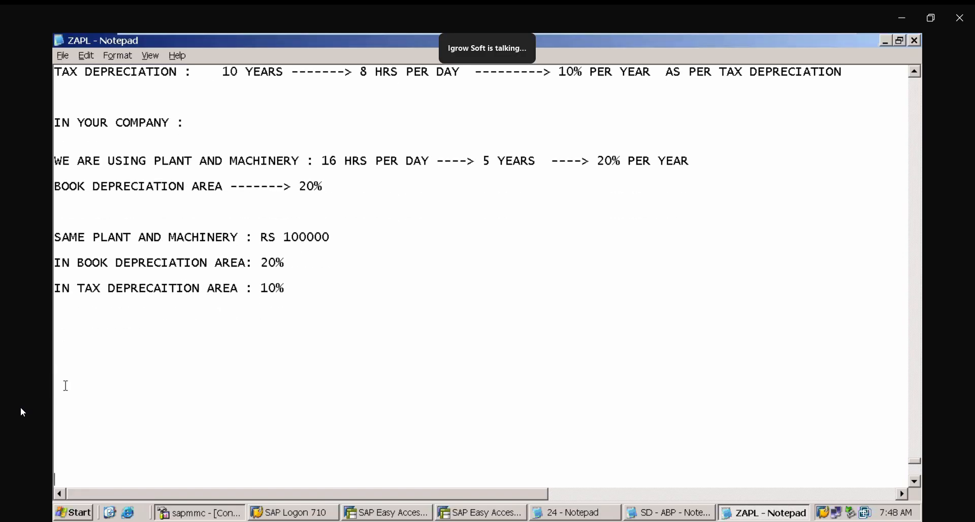
click(66, 339)
text(AFTER ON EY)
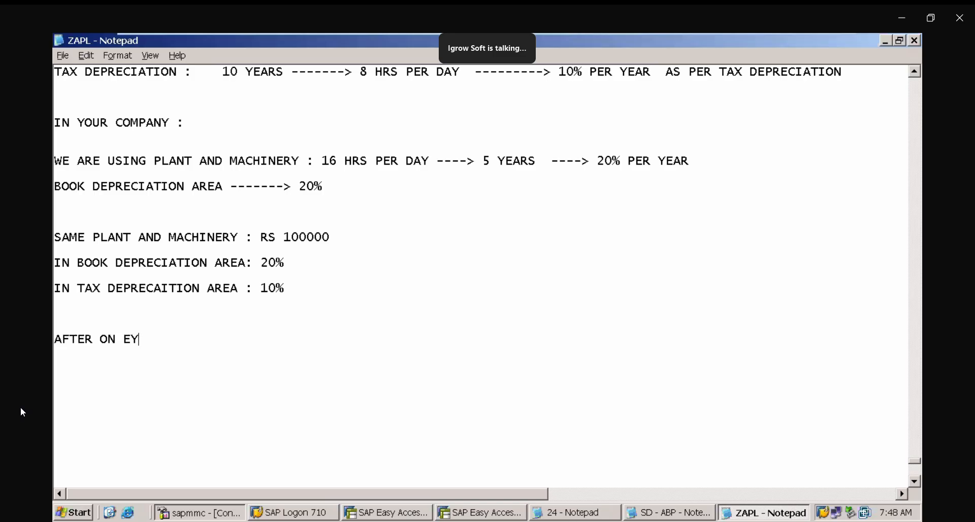
key(BackSpace)
key(BackSpace)
key(BackSpace)
text(E YEARS)
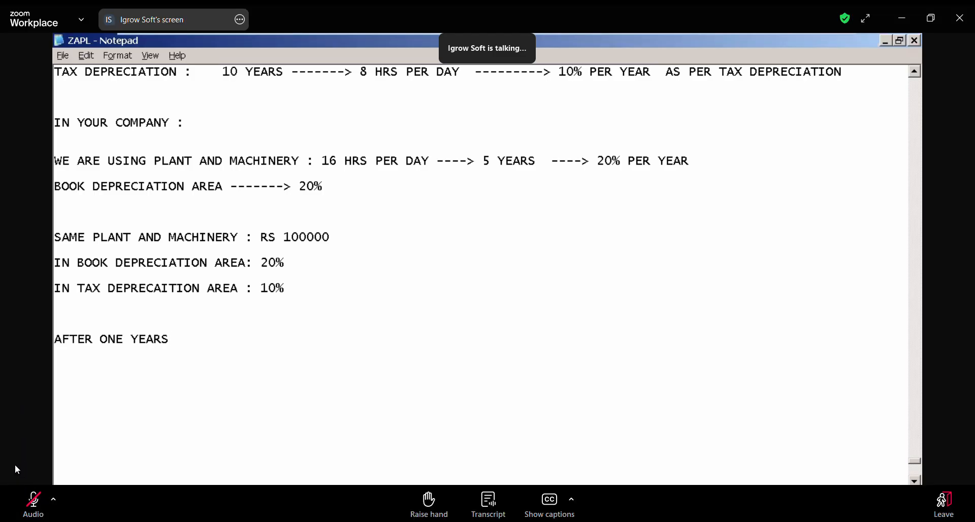
key(BackSpace)
key(Return)
text(NET BOOK )
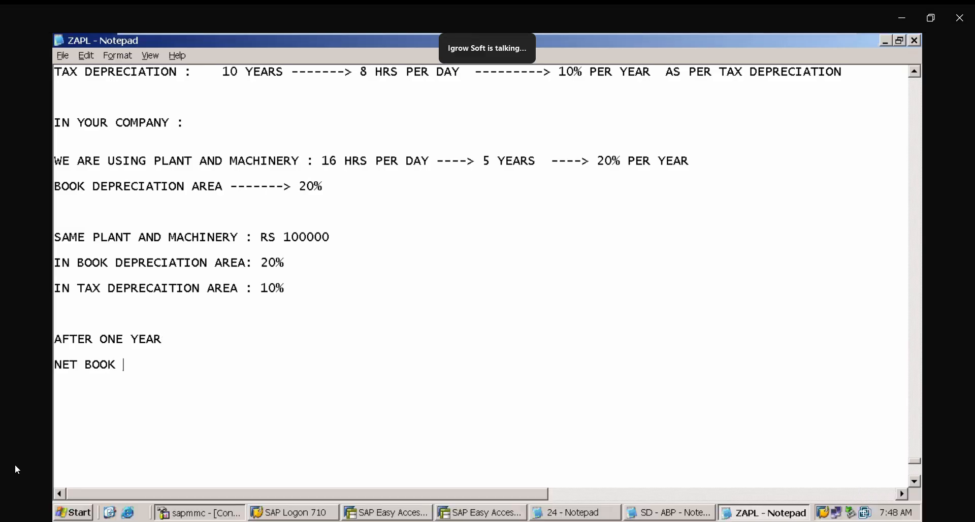
text(VALUES)
- Copy the book and tax depreciation area rate lines and paste them under "NET BOOK VALUES"
drag(54, 262, 155, 308)
key(ctrl+c)
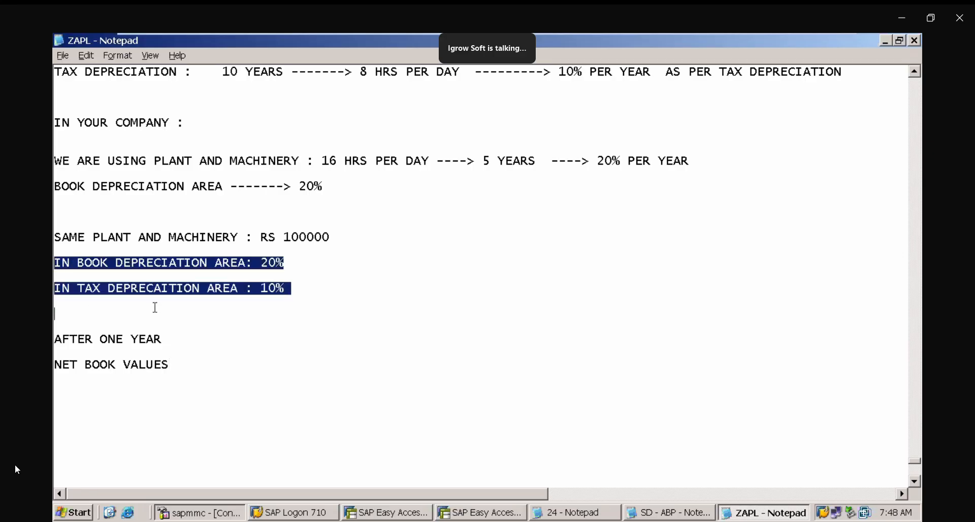
click(103, 390)
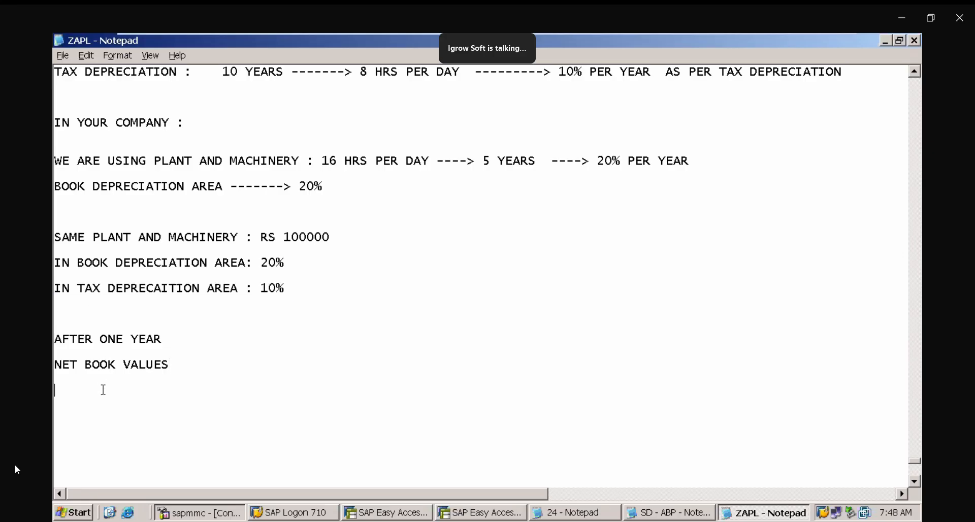
key(ctrl+v)
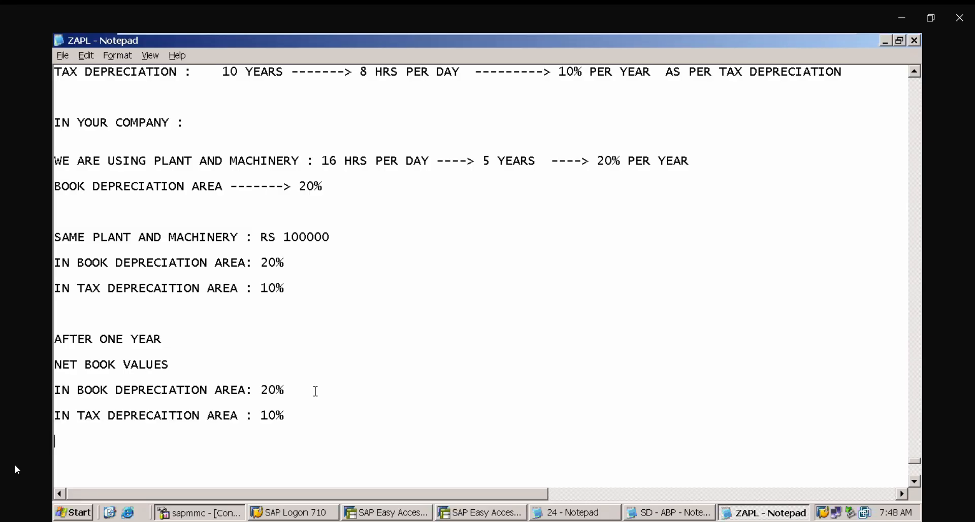
- Set the pasted book depreciation area value to 80000
click(315, 391)
key(BackSpace)
key(BackSpace)
key(BackSpace)
text(80000)
key(Delete)
key(BackSpace)
key(BackSpace)
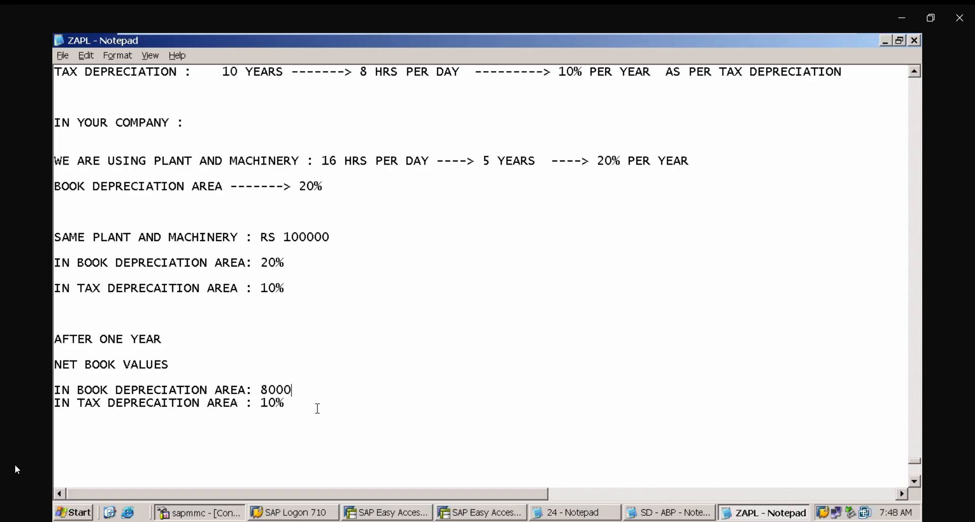
text(000)
key(BackSpace)
key(Return)
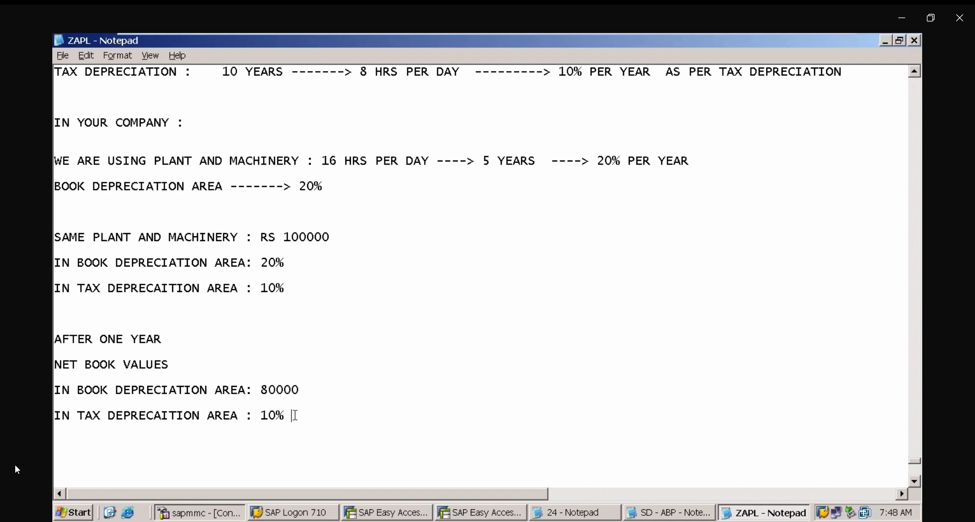
- Set the pasted tax depreciation area value to 90000
key(BackSpace)
key(BackSpace)
key(BackSpace)
text(900)
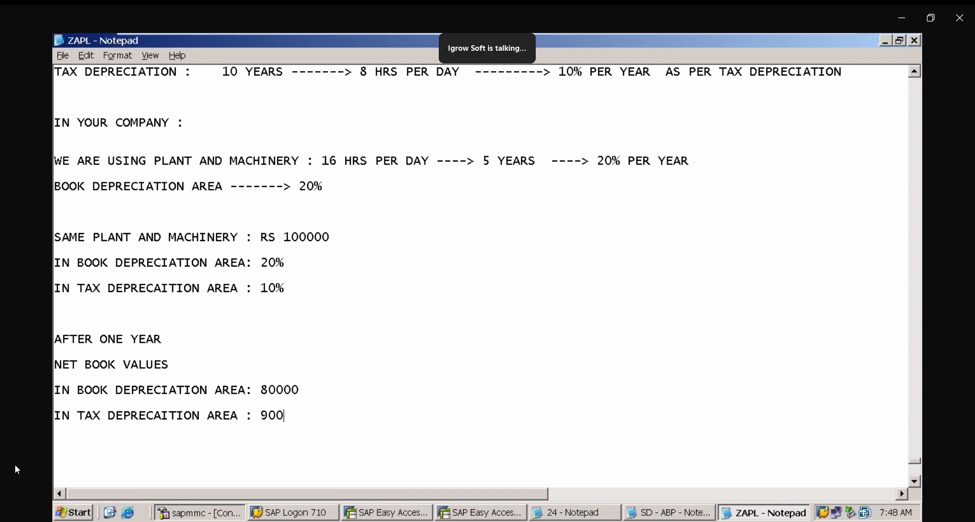
text(00)
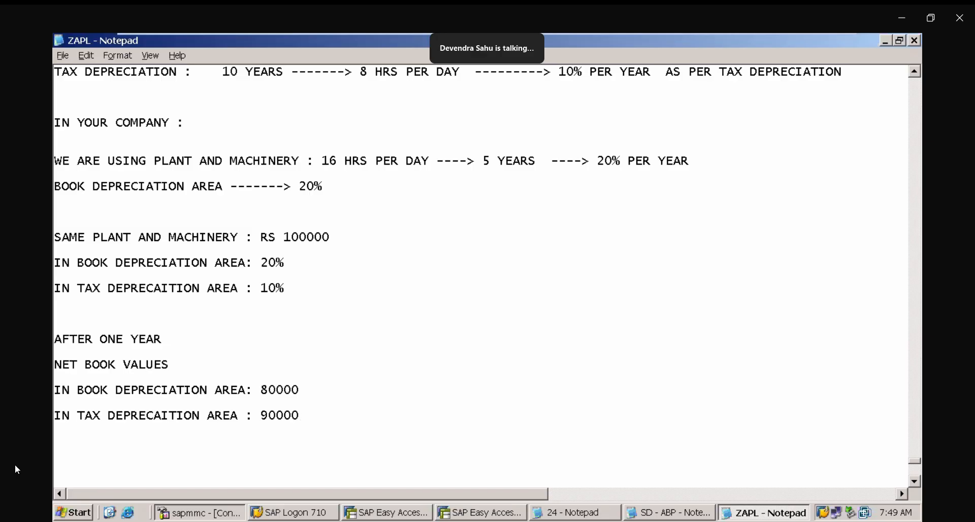
- Add a new line "99 DEPREICATION AREAS" after some blank lines
key(Return)
key(Return)
key(Return)
key(Return)
key(Return)
key(Return)
key(Return)
key(Return)
key(Return)
key(Return)
key(Return)
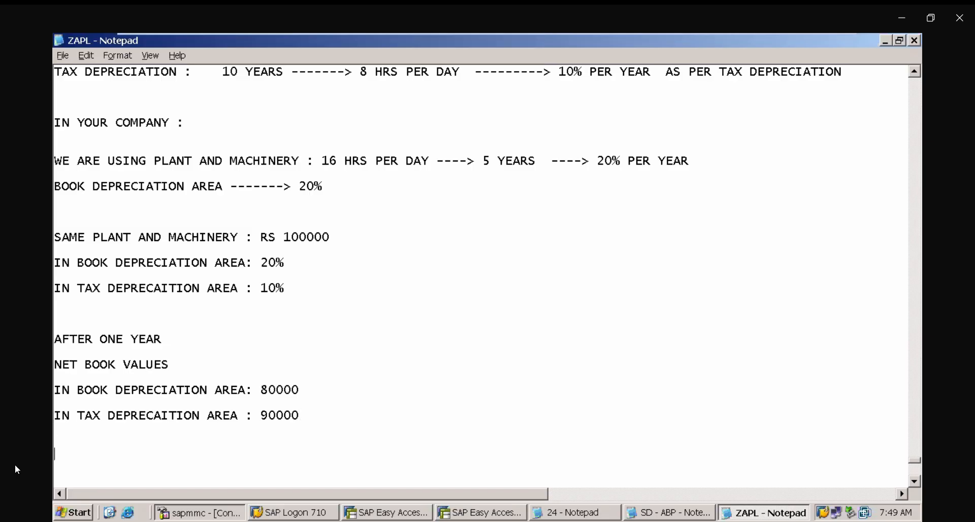
click(136, 381)
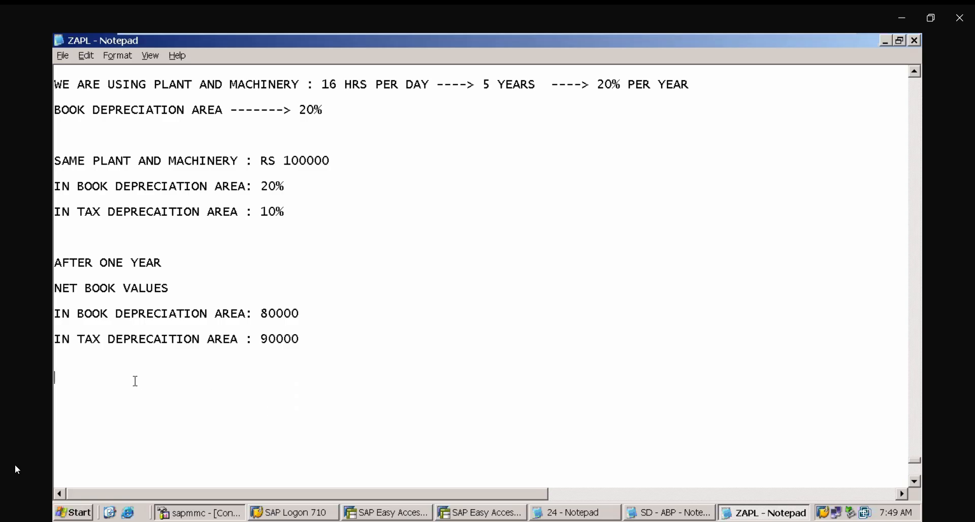
key(Return)
text(99)
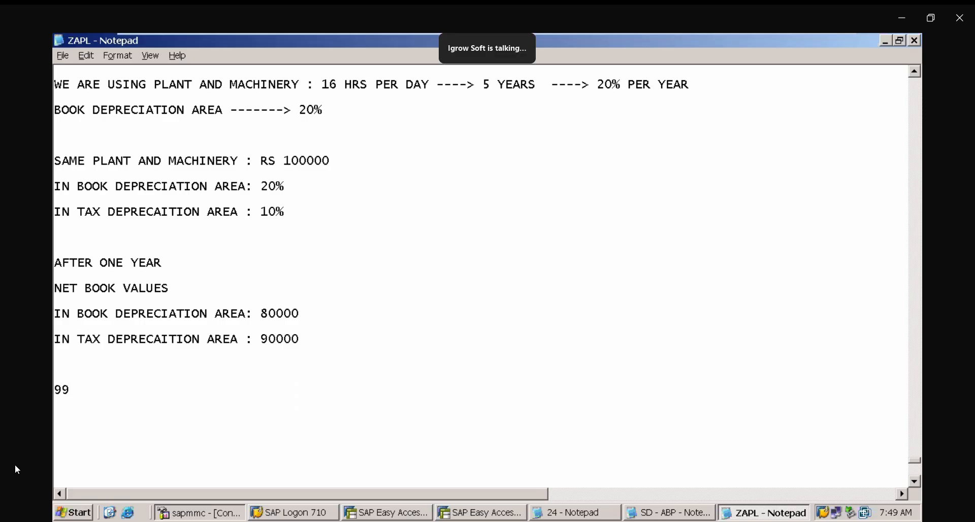
text( DEPREICATION A)
text(REAS)
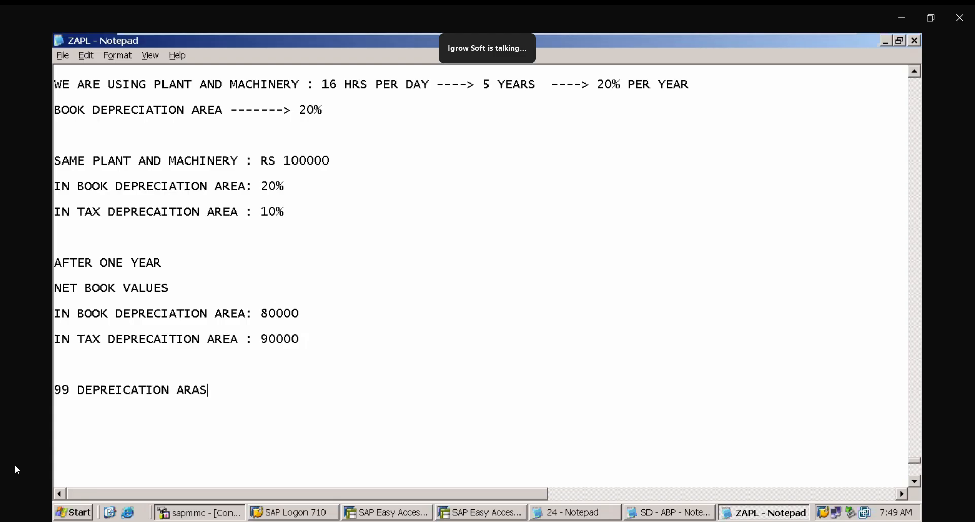
key(BackSpace)
key(BackSpace)
text(EAS COST DPER)
- Add the line "COST DEPRECIATION AREAS" below it and highlight that line
key(BackSpace)
key(BackSpace)
key(BackSpace)
text(EPR)
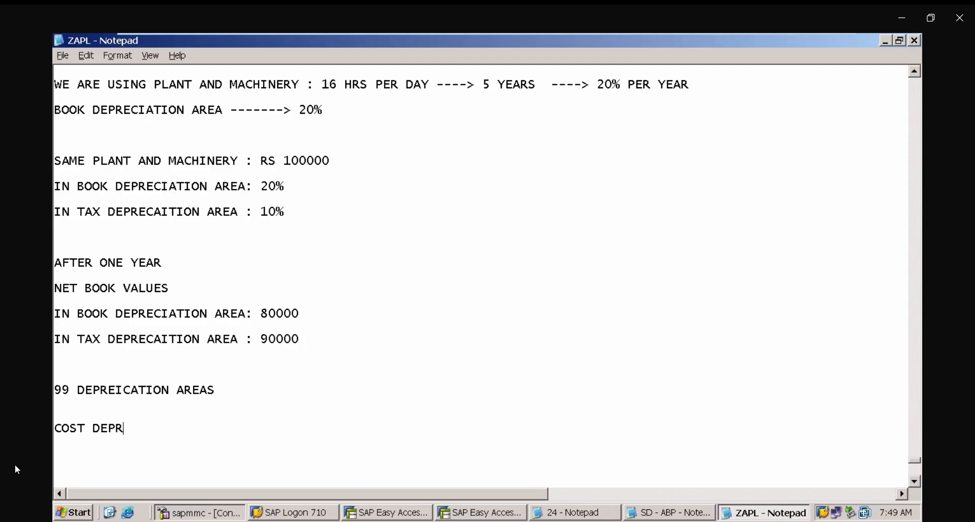
text(ECIATION AREAS)
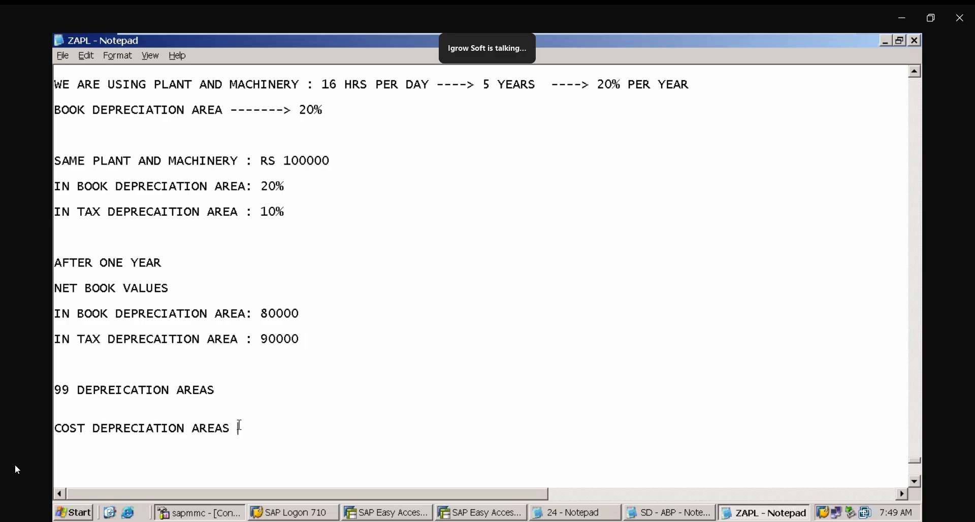
drag(240, 427, 237, 403)
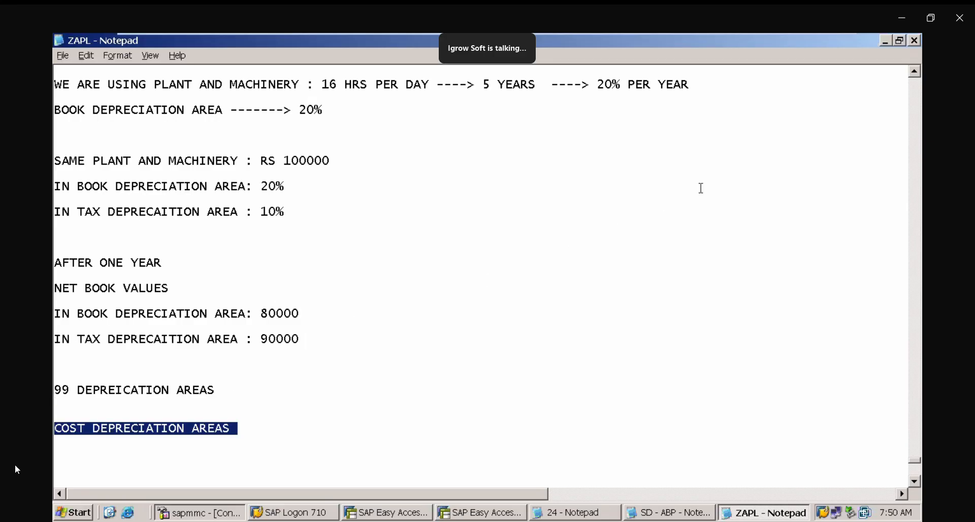
- Delete "10 YEARS --->" from the PLANT AND MACHINERY line along with the blank lines below it
click(918, 76)
click(918, 75)
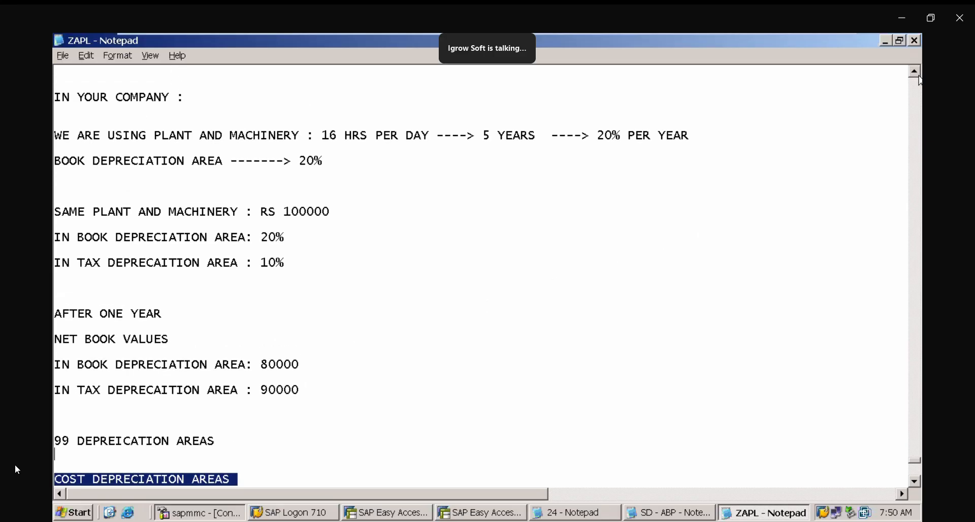
click(918, 76)
click(918, 75)
click(918, 75)
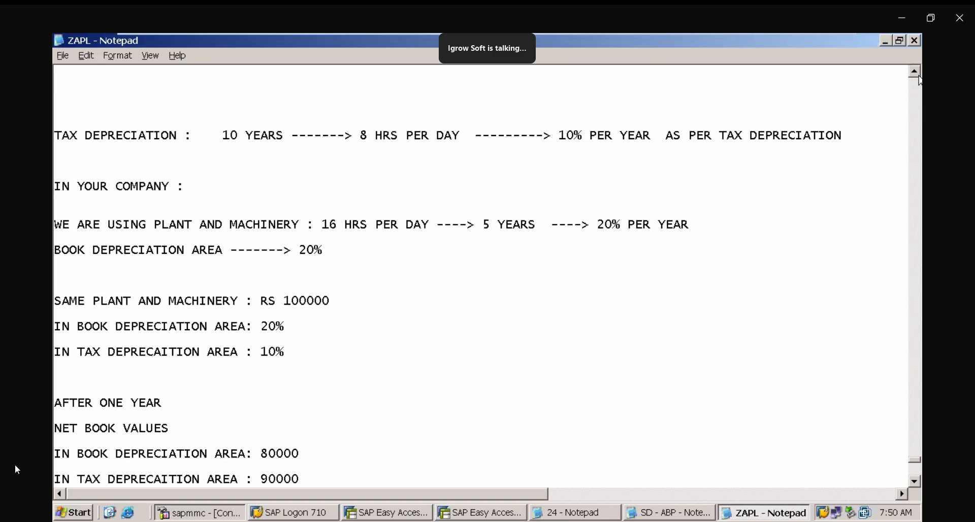
click(918, 75)
click(918, 75)
click(918, 75)
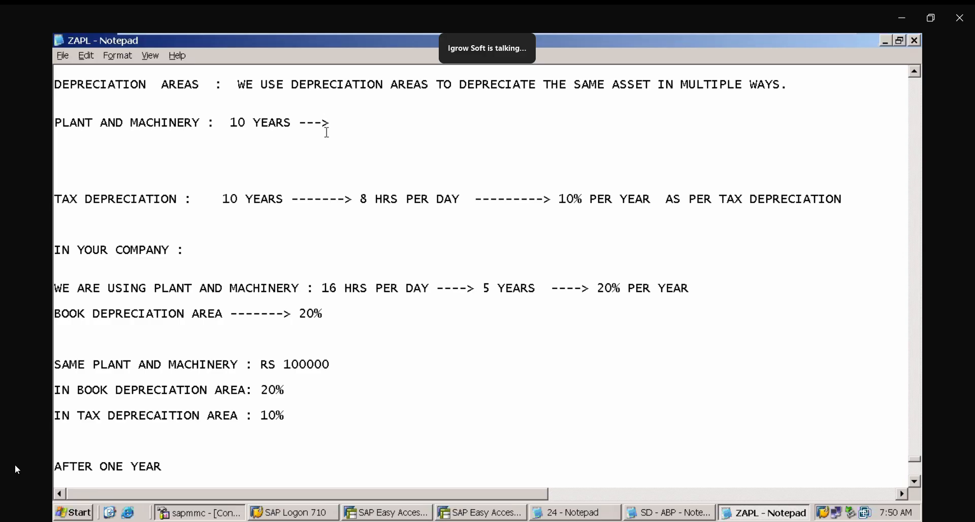
drag(333, 128, 328, 107)
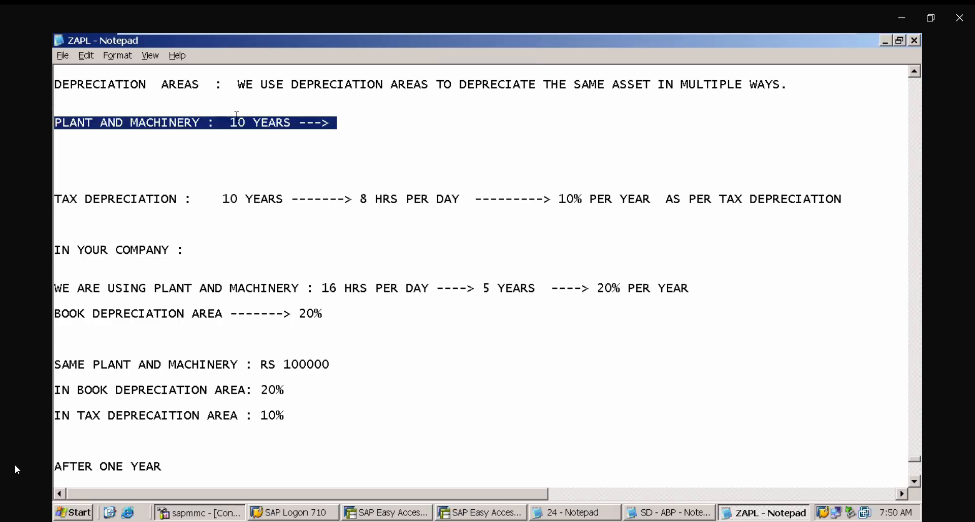
click(232, 122)
key(Delete)
key(Delete)
key(Delete)
key(Delete)
key(Delete)
key(Delete)
key(Delete)
key(Delete)
key(Delete)
key(Delete)
key(Delete)
key(Delete)
key(Delete)
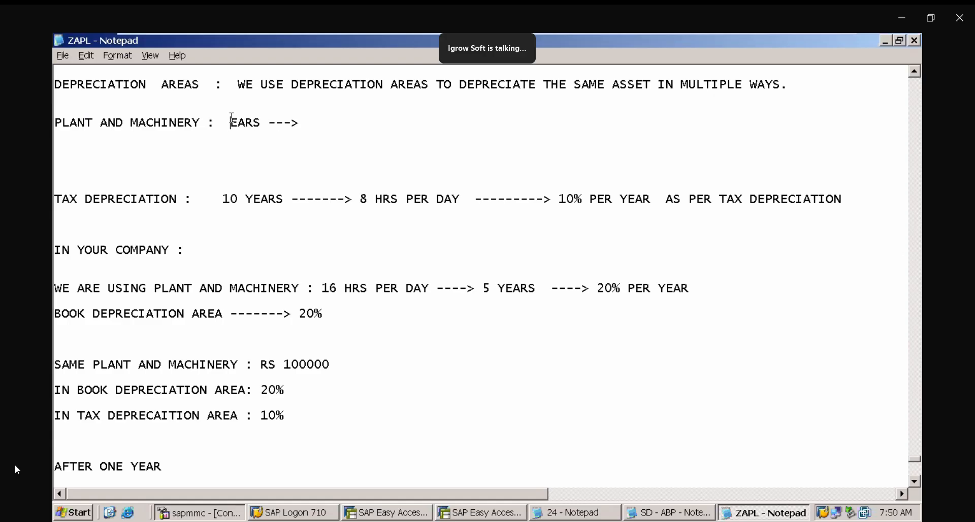
key(Delete)
key(Delete)
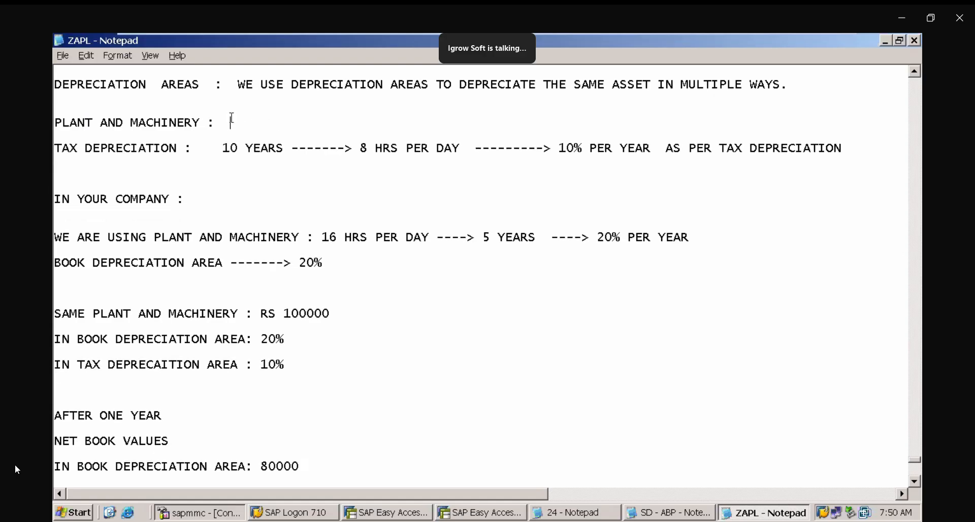
- Remove the blank lines between the TAX DEPRECIATION, IN YOUR COMPANY and WE ARE USING lines
key(Delete)
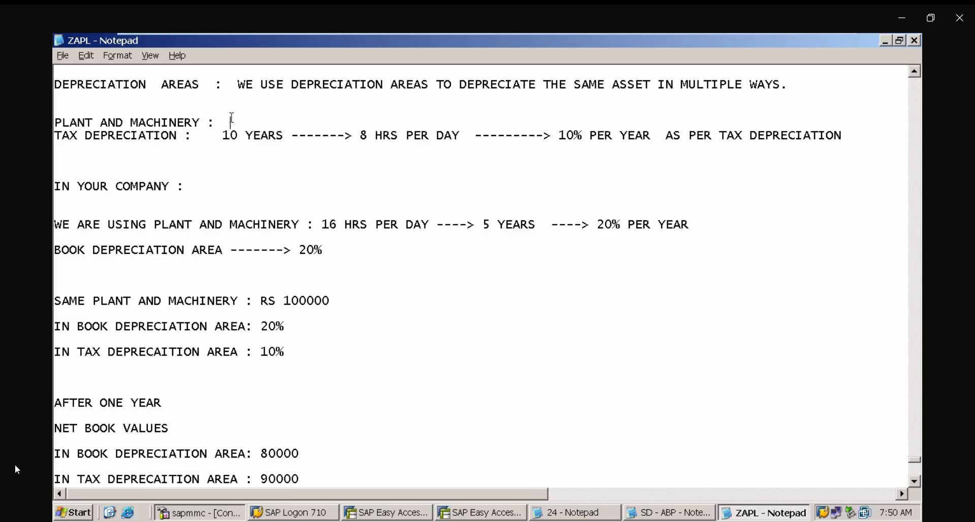
key(Delete)
key(Delete)
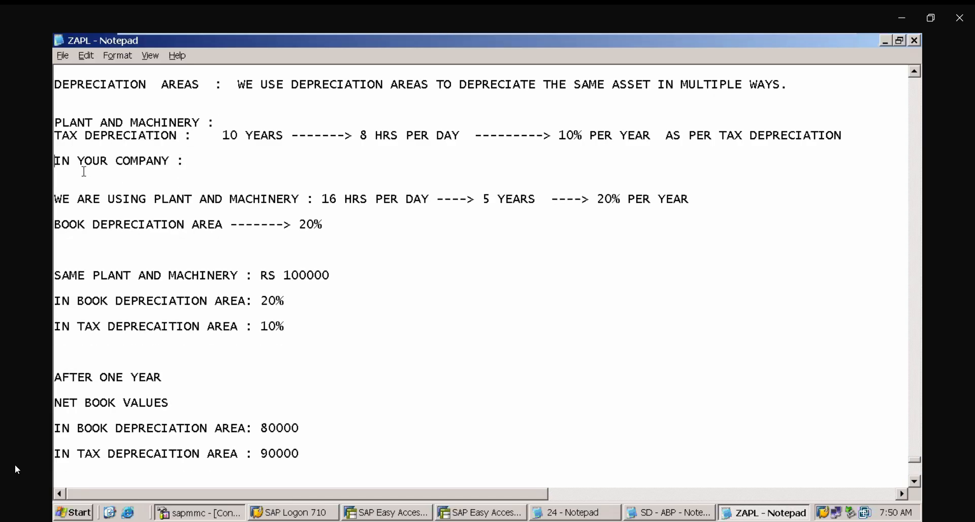
key(Delete)
key(Delete)
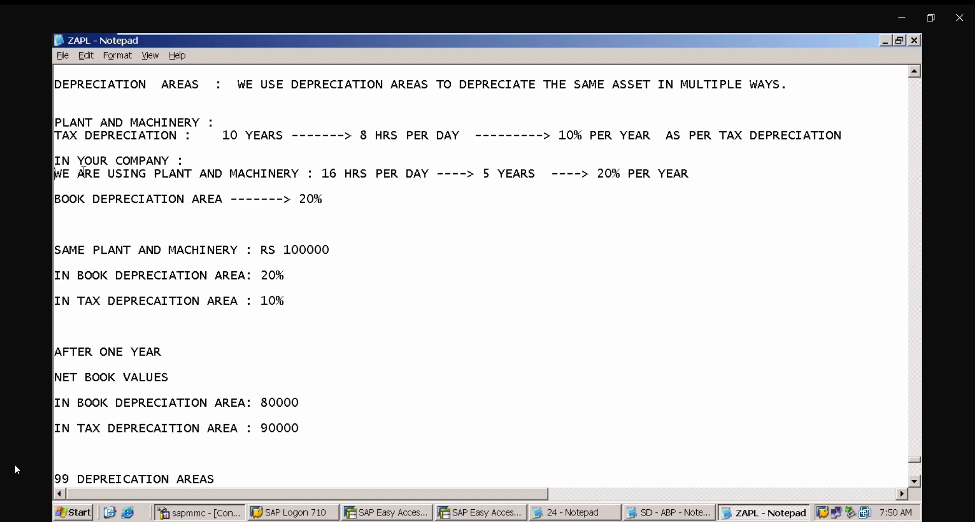
- Insert "IF WE USE" before "8 HRS PER DAY" on the TAX DEPRECIATION line
click(356, 137)
text(IF WE USE)
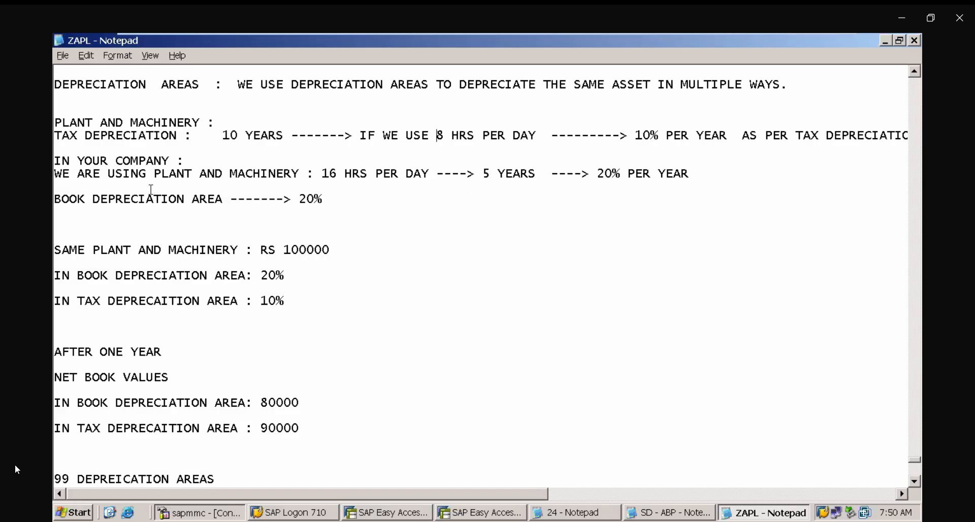
- Remove the blank line above BOOK DEPRECIATION AREA and change "IN YOUR COMPANY" to "IN OUR COMPANY"
click(99, 189)
key(Delete)
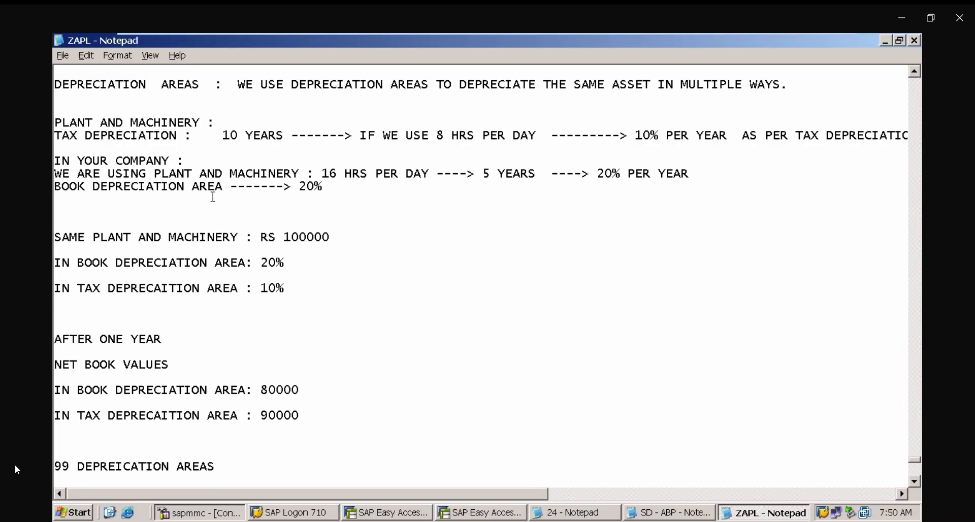
click(87, 157)
key(BackSpace)
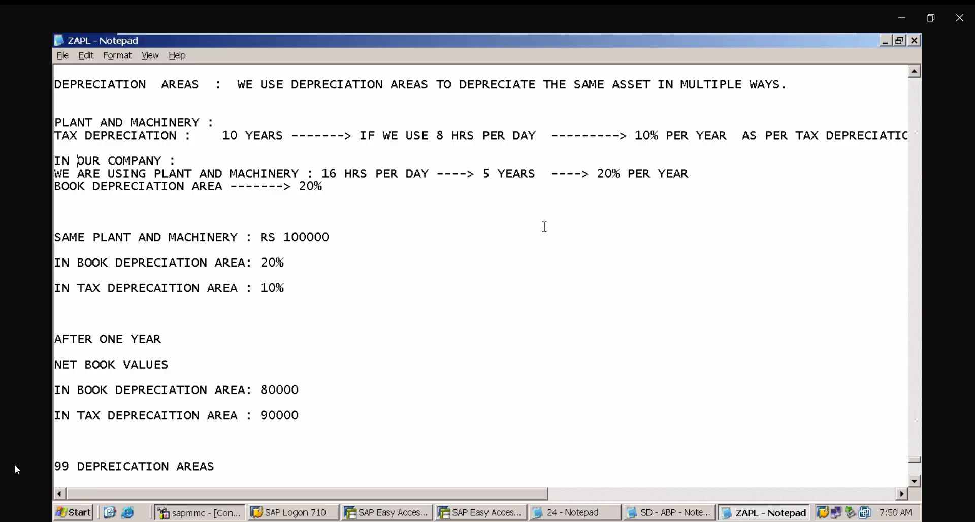
- Remove blank lines between the asset value, percentage and net book value lines to tighten the spacing
click(194, 223)
key(BackSpace)
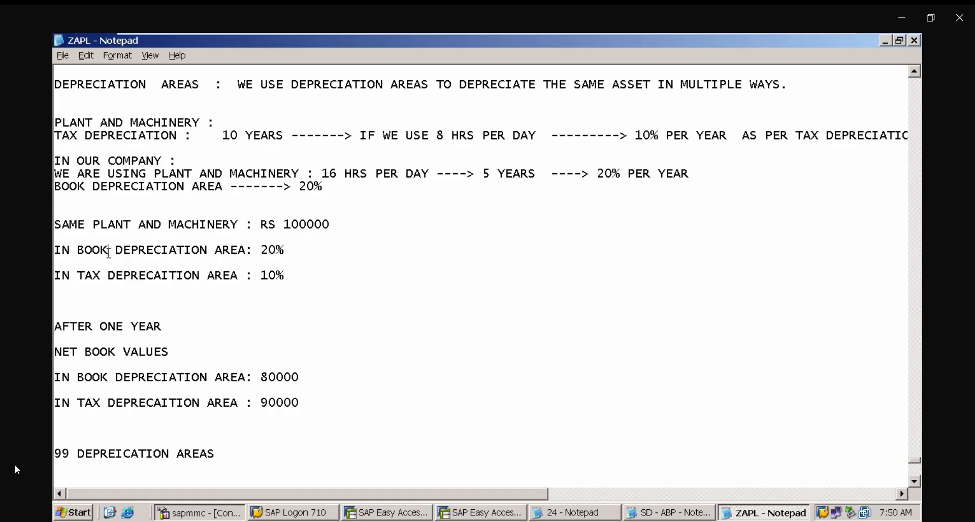
click(89, 262)
key(BackSpace)
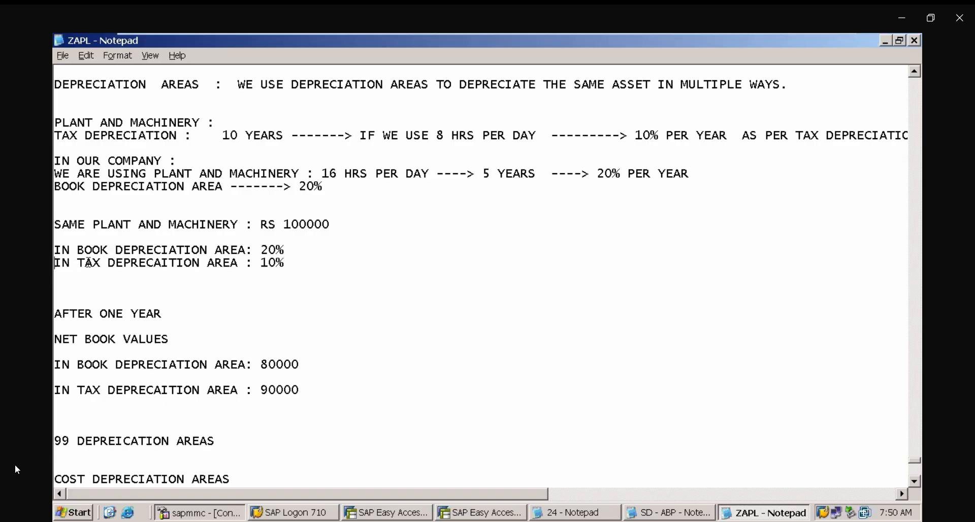
key(Delete)
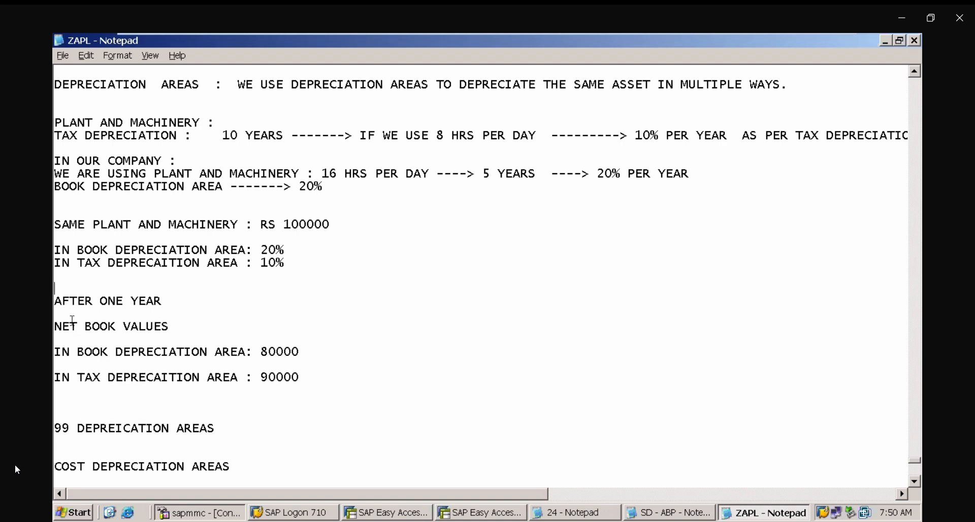
click(65, 338)
key(Delete)
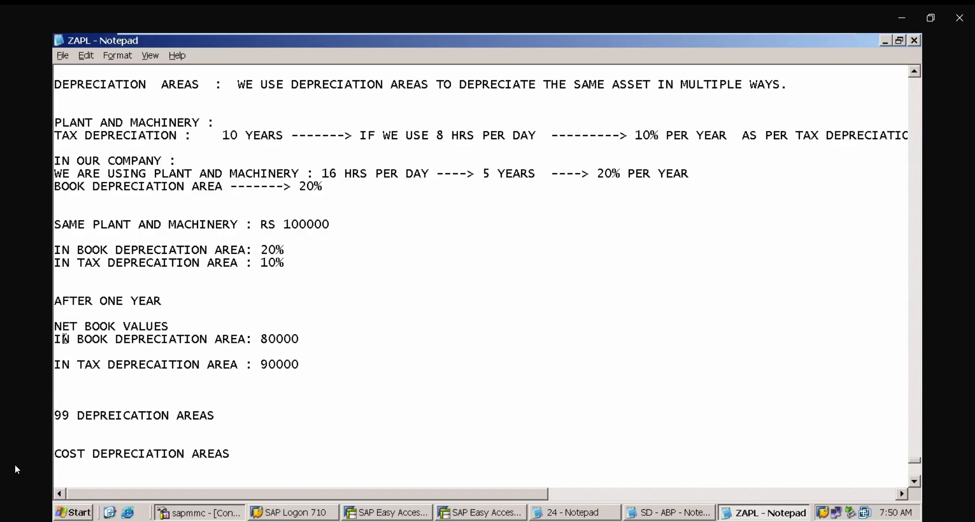
click(64, 348)
key(Delete)
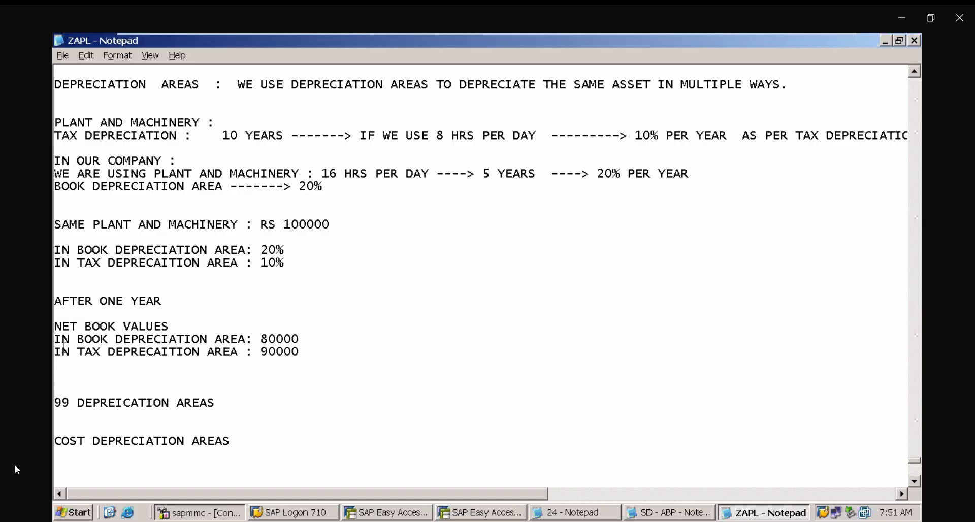
- Reword the 99 line to read "WE CAN MAINTAIN 99 DEPREICATION AREAS IN SAP"
click(66, 372)
click(57, 402)
text(WE CAN MAINT)
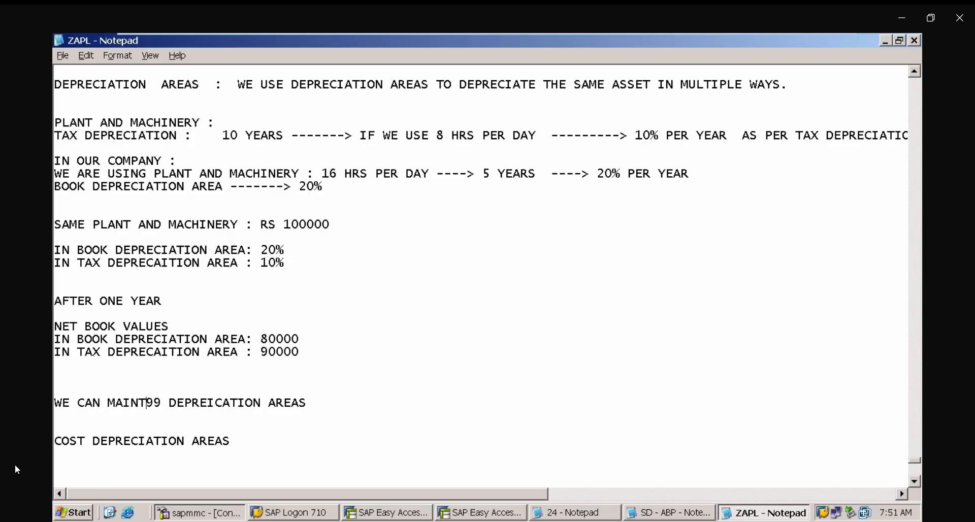
text(AIN)
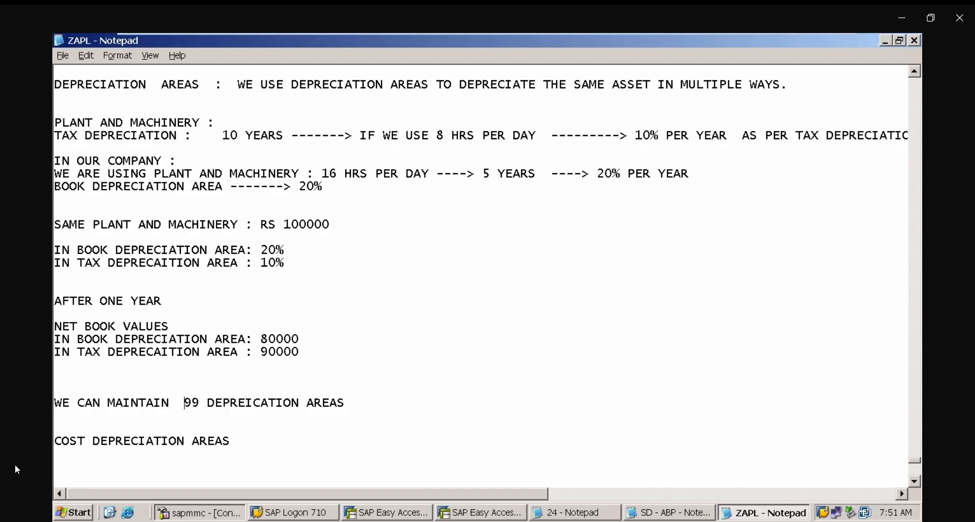
click(381, 405)
text(IN SAP)
click(186, 402)
key(BackSpace)
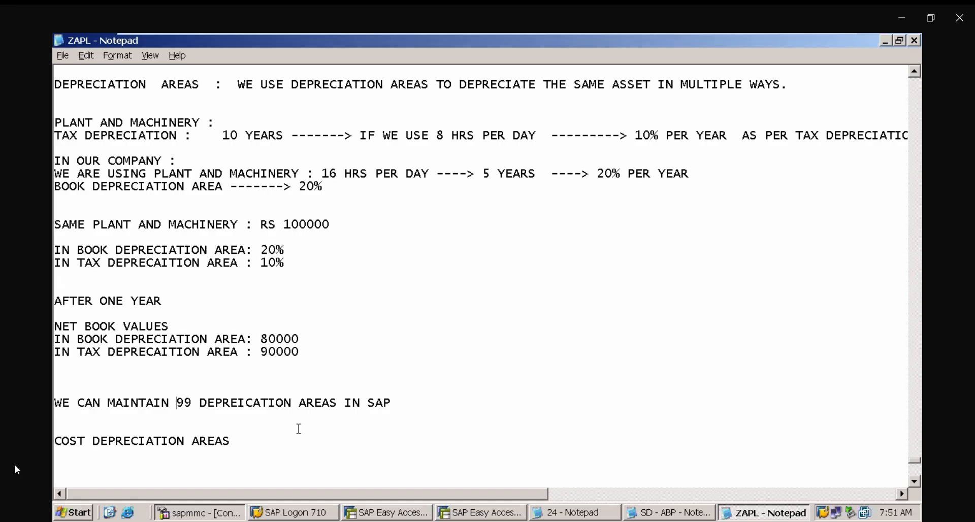
- Reword the cost line to read "LIKE COST DEPRECIATION AREA ETC"
click(239, 440)
key(BackSpace)
key(BackSpace)
click(57, 441)
text(LIKE)
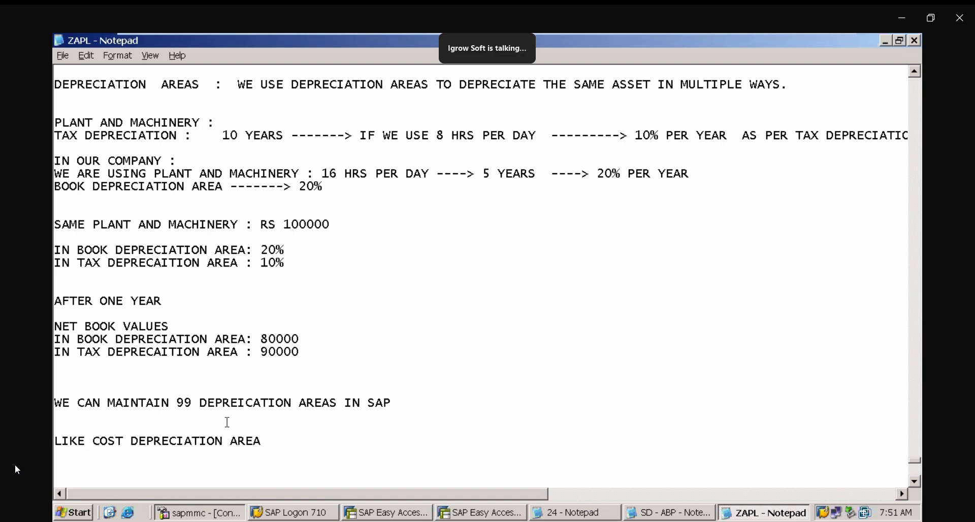
click(301, 447)
key(BackSpace)
text(ETC)
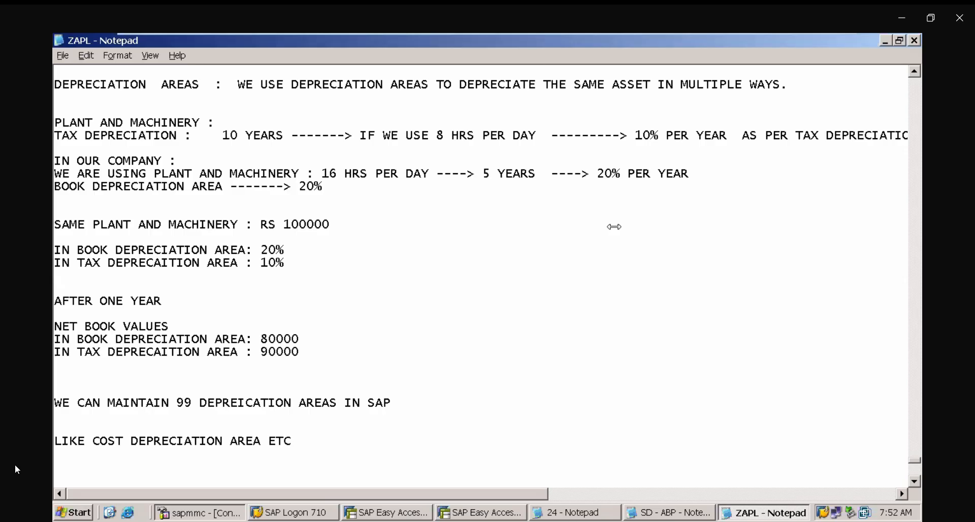
- Start a new heading "ASSET ACCOUNTING CON" several blank lines below the notes
click(437, 451)
key(Return)
key(Return)
key(Return)
key(Return)
key(Return)
key(Return)
key(Return)
key(Return)
key(Return)
key(Return)
key(Return)
key(Return)
key(Return)
key(Return)
key(Return)
key(Return)
key(Return)
key(Return)
key(Return)
key(Return)
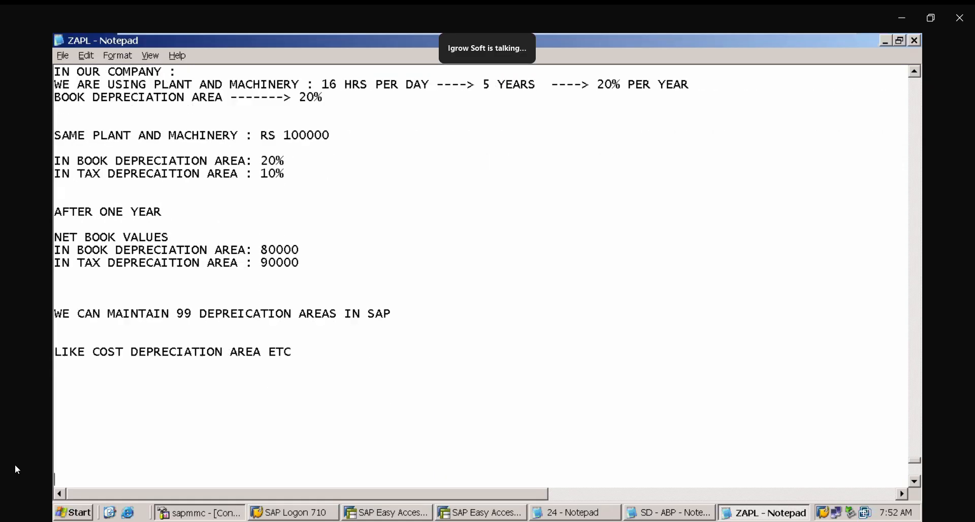
key(Return)
key(Return)
key(Return)
key(Return)
key(Return)
key(Return)
key(Return)
key(Return)
key(Return)
key(Return)
key(Return)
key(Return)
key(Return)
key(Return)
key(Return)
key(Return)
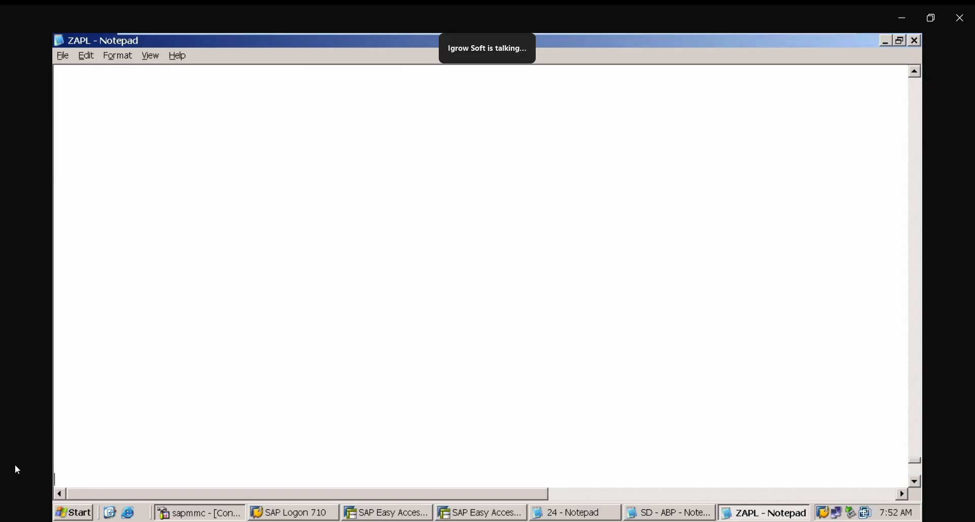
text(ASSET ACCOUNTI)
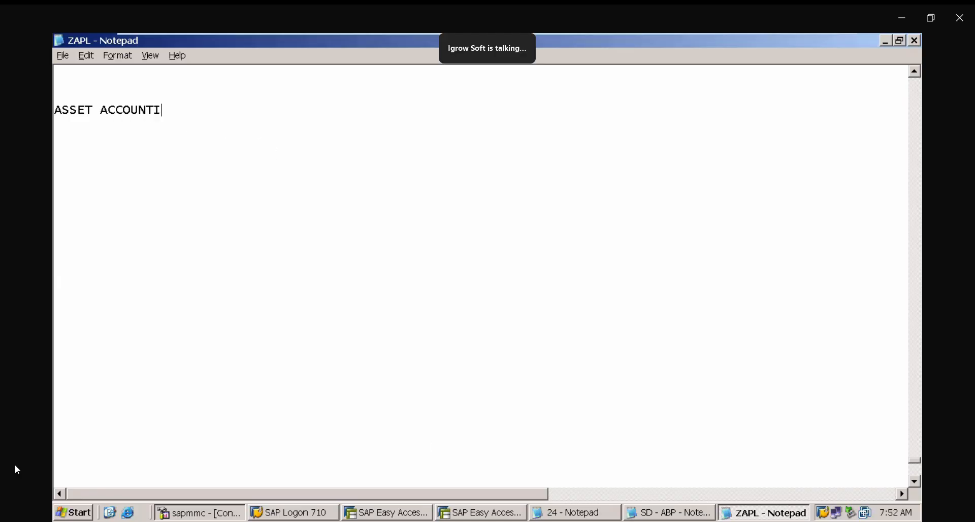
text(NG CON)
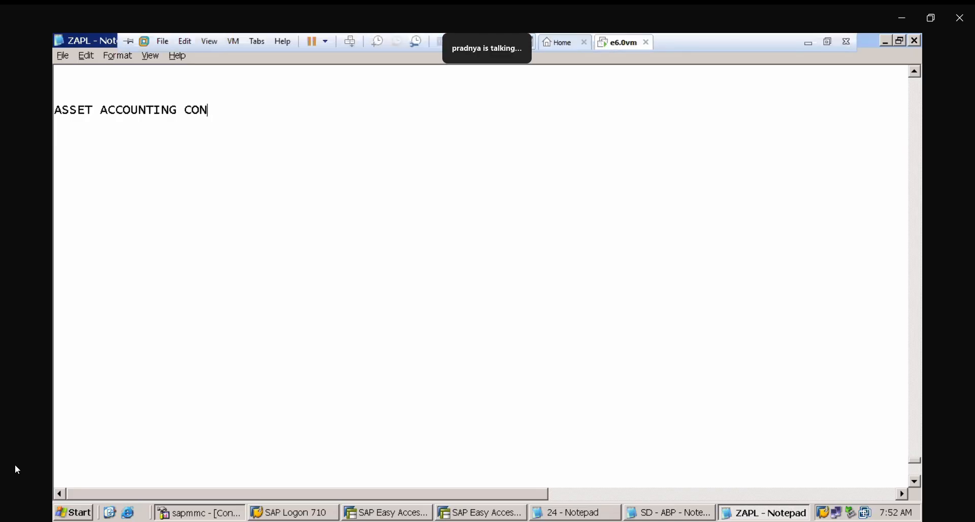
- Complete the heading as "ASSET ACCOUNTING CONFIGURATION :" and start a new line below it
click(916, 71)
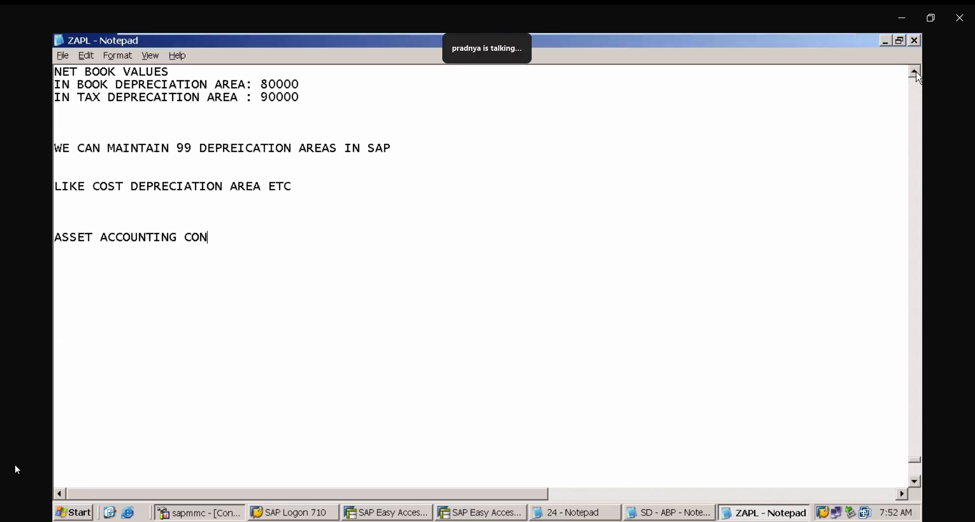
drag(916, 72, 915, 72)
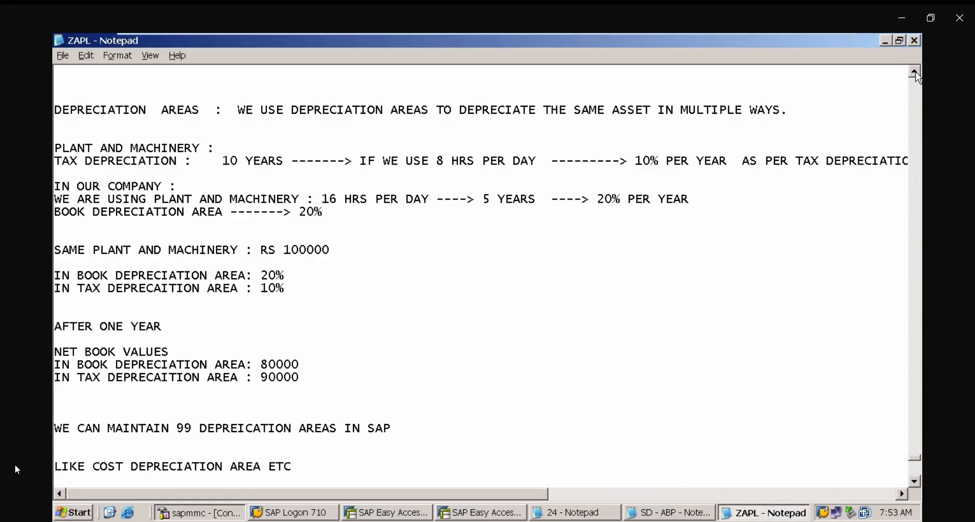
mouse_move(816, 41)
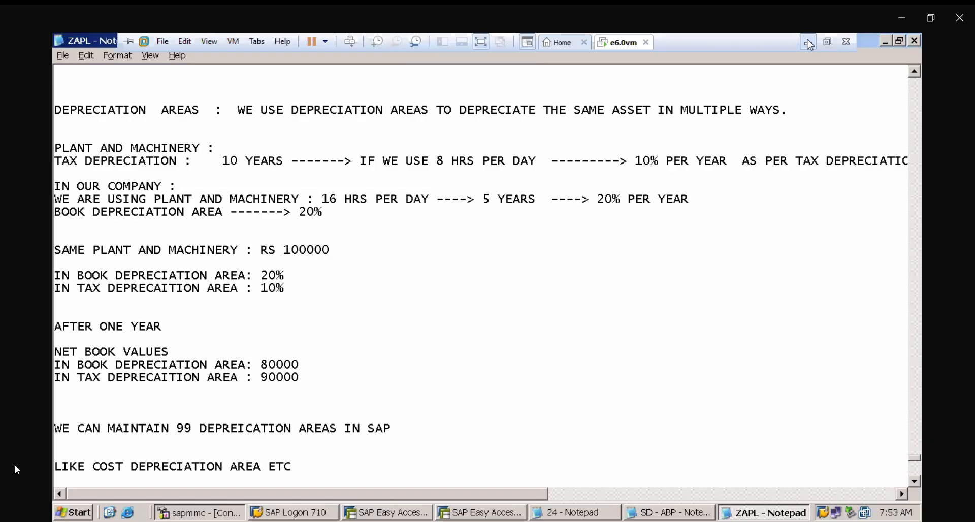
click(917, 482)
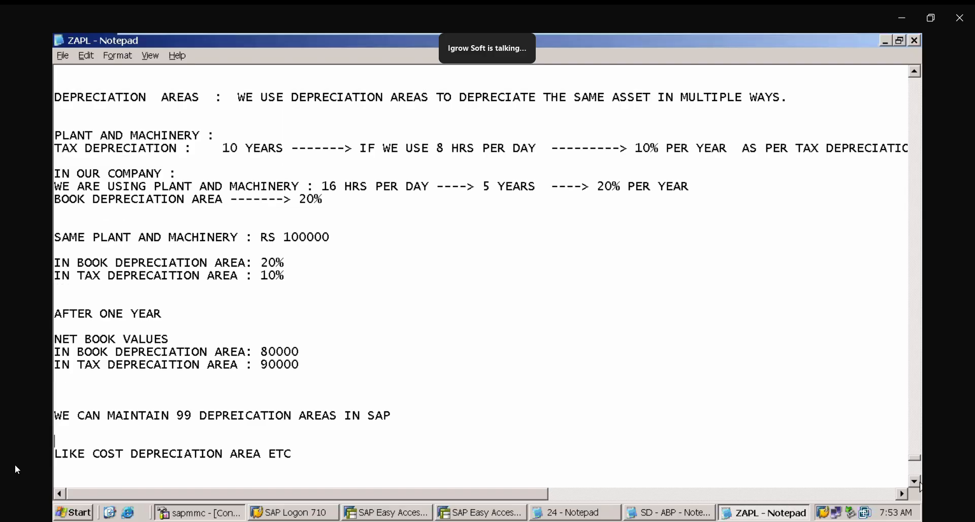
scroll(919, 486, down, 4)
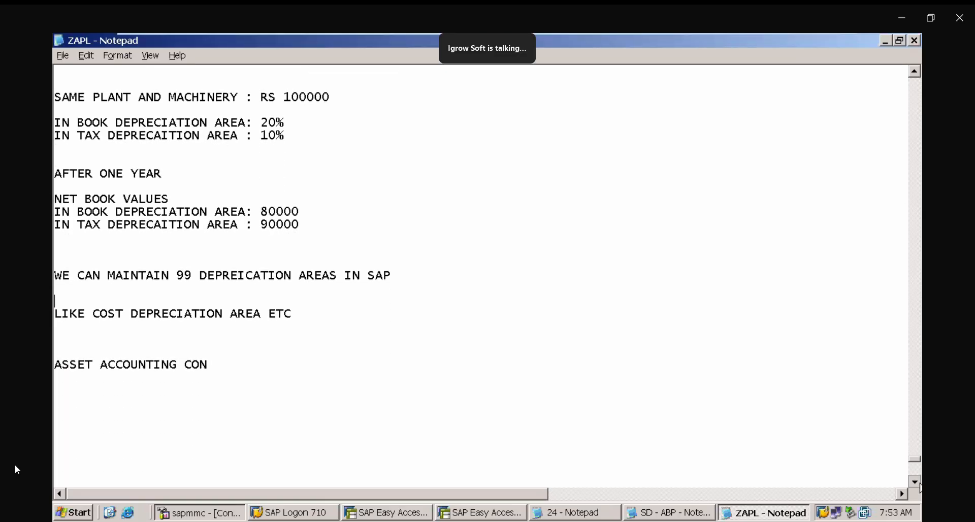
scroll(920, 487, down, 6)
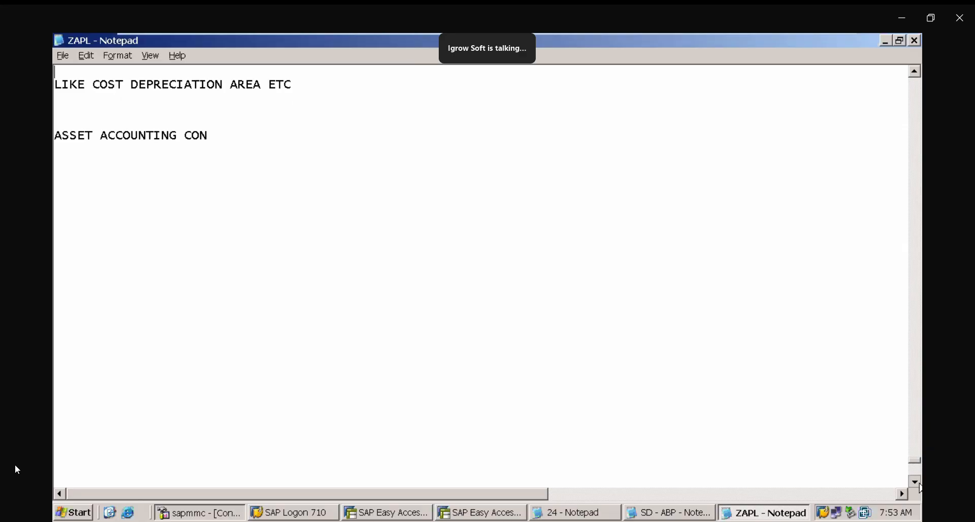
scroll(920, 488, down, 1)
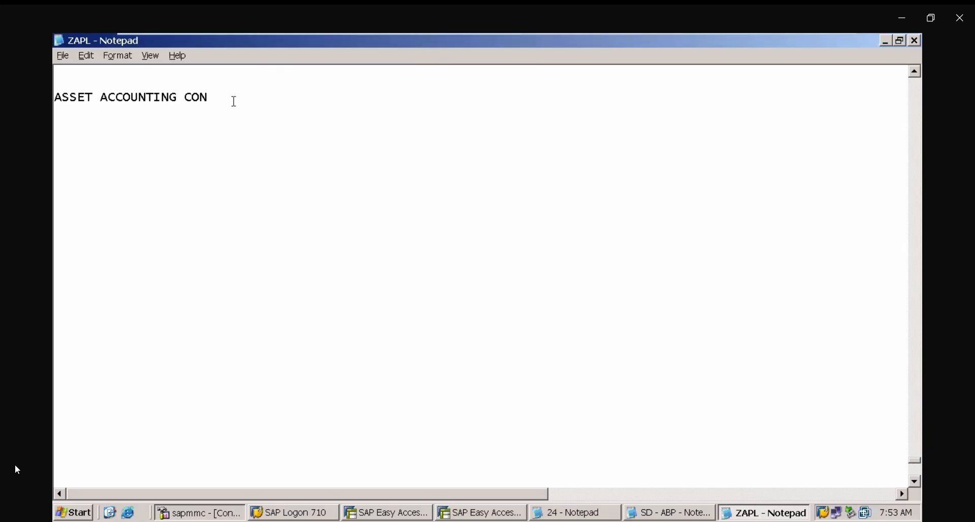
text(FIGURATION :)
key(Return)
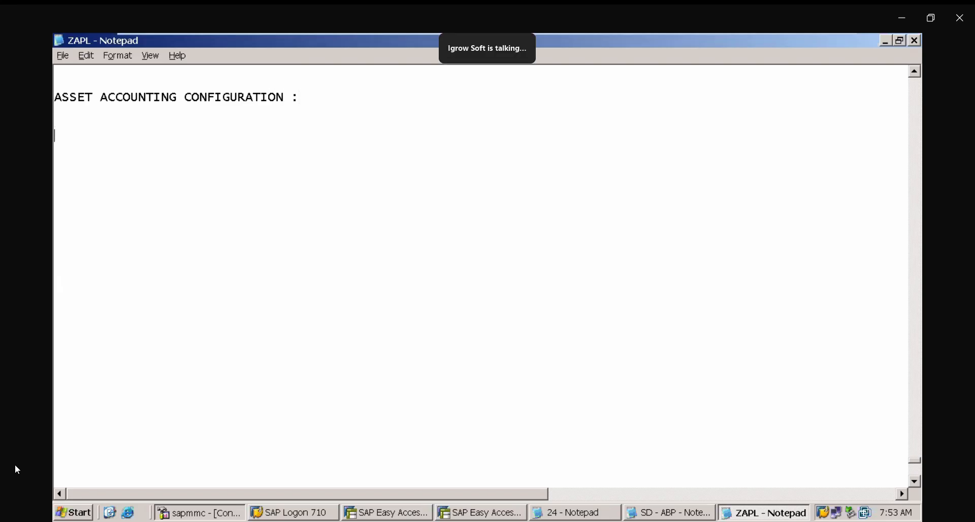
- Under the heading, write item "1A) COPY STANDARD CHART OF DEPRECIAITON FOR INDIA AND CREATE "
text(1))
key(BackSpace)
key(BackSpace)
text(A) COPY )
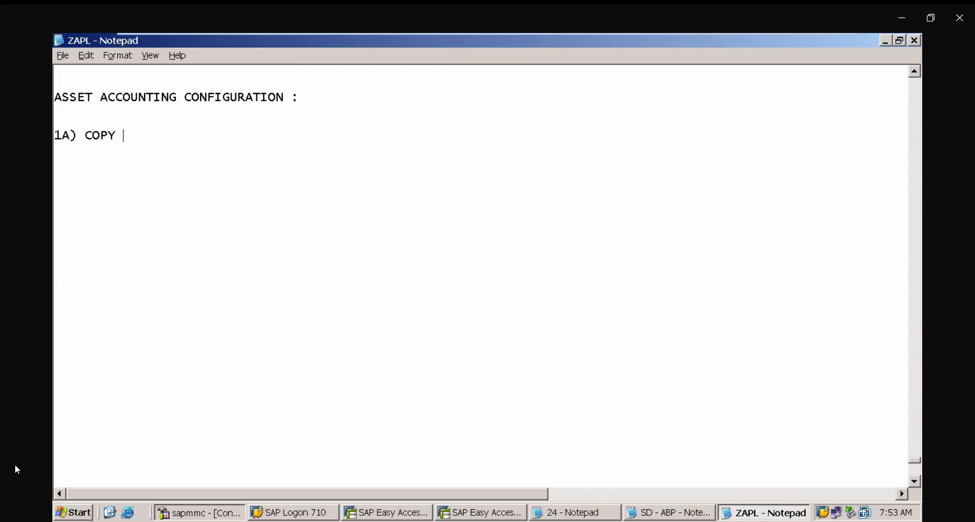
text(DEP)
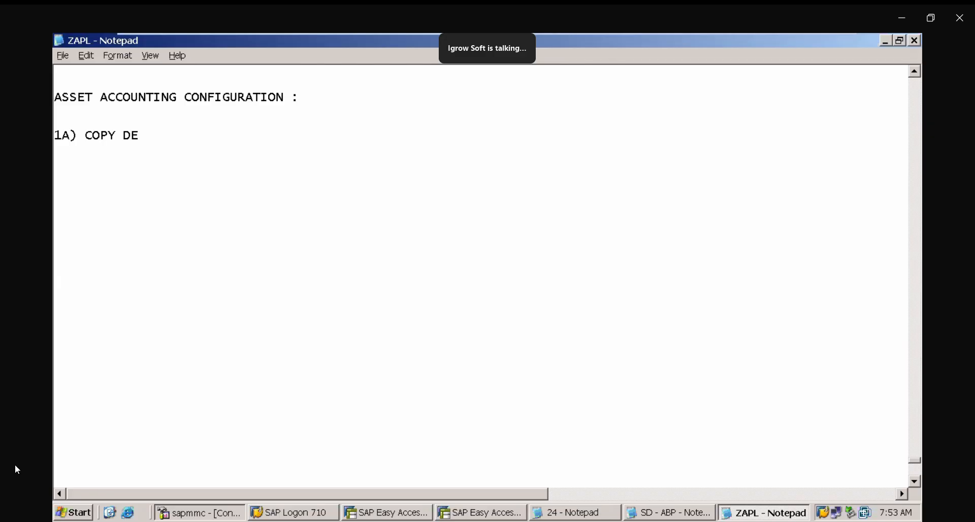
key(BackSpace)
key(BackSpace)
key(BackSpace)
text(STAND)
text(ARD DEPRECIITON)
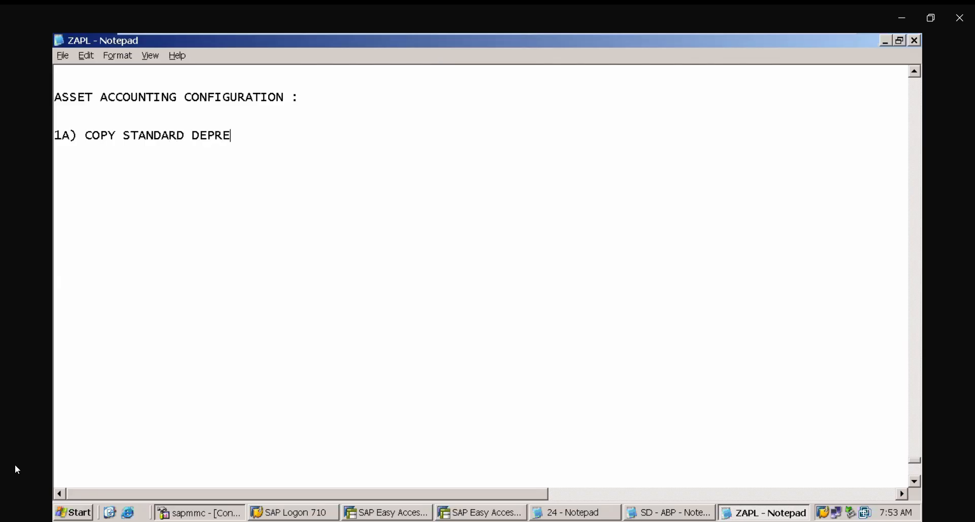
key(BackSpace)
key(BackSpace)
key(BackSpace)
key(BackSpace)
text(AION)
key(BackSpace)
key(BackSpace)
key(BackSpace)
key(BackSpace)
key(BackSpace)
key(BackSpace)
key(BackSpace)
key(BackSpace)
key(BackSpace)
key(BackSpace)
key(BackSpace)
key(BackSpace)
key(BackSpace)
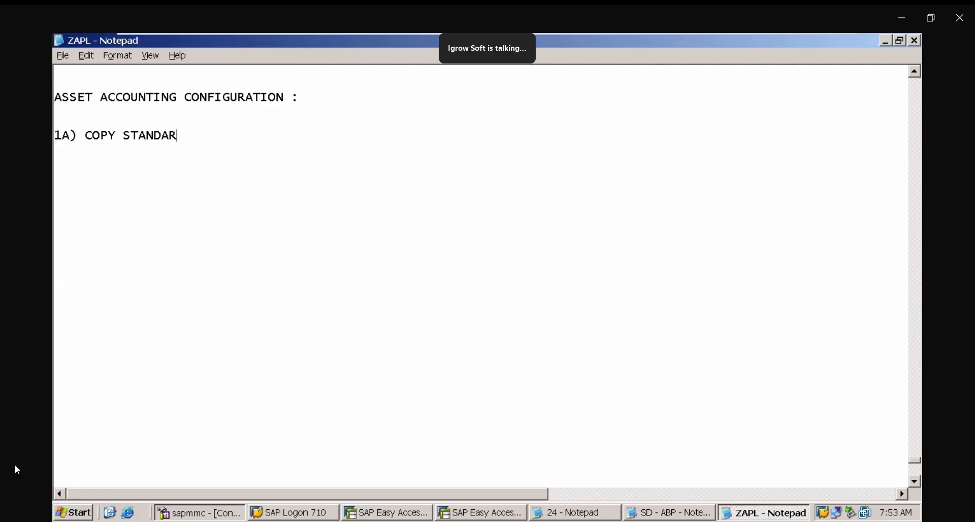
text(D CHART OF D)
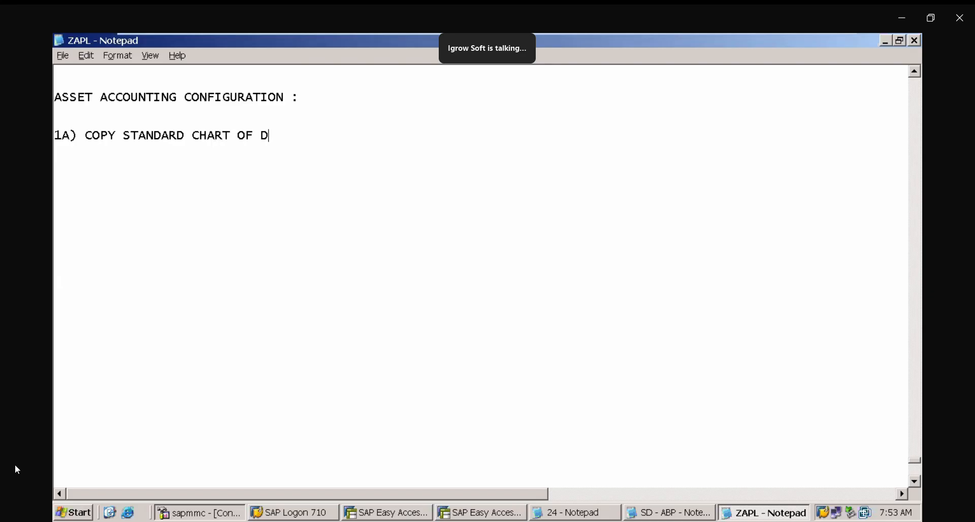
text(EPRECIAITON )
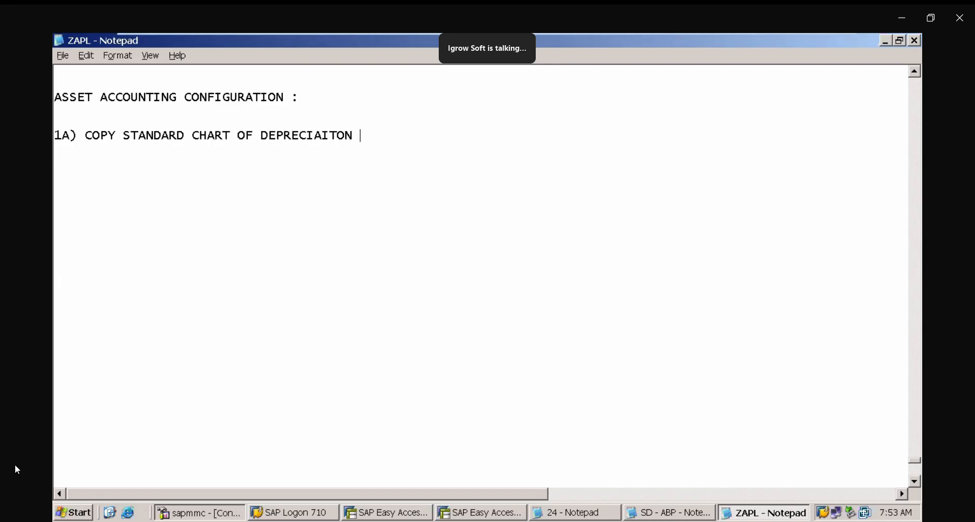
text(FRO I)
key(BackSpace)
key(BackSpace)
key(BackSpace)
key(BackSpace)
text(OR INDIA )
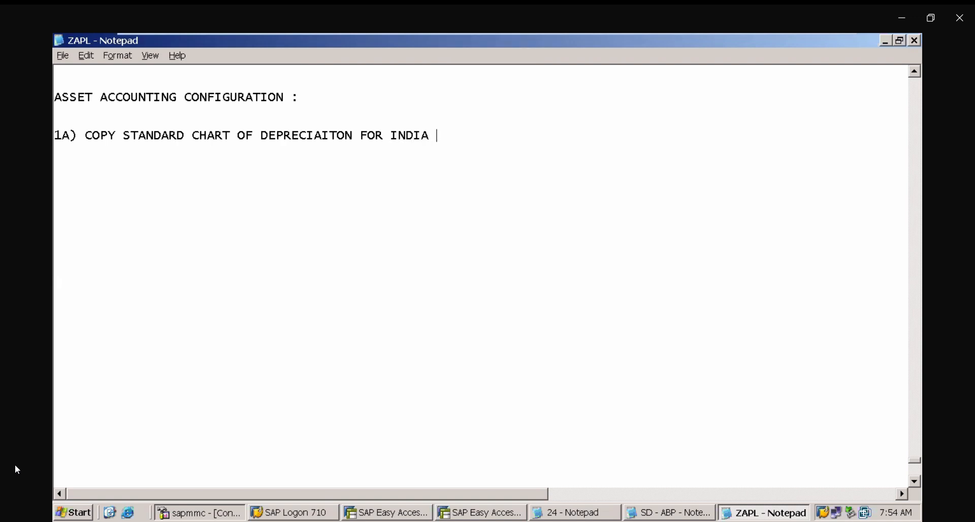
text(AND CREATE )
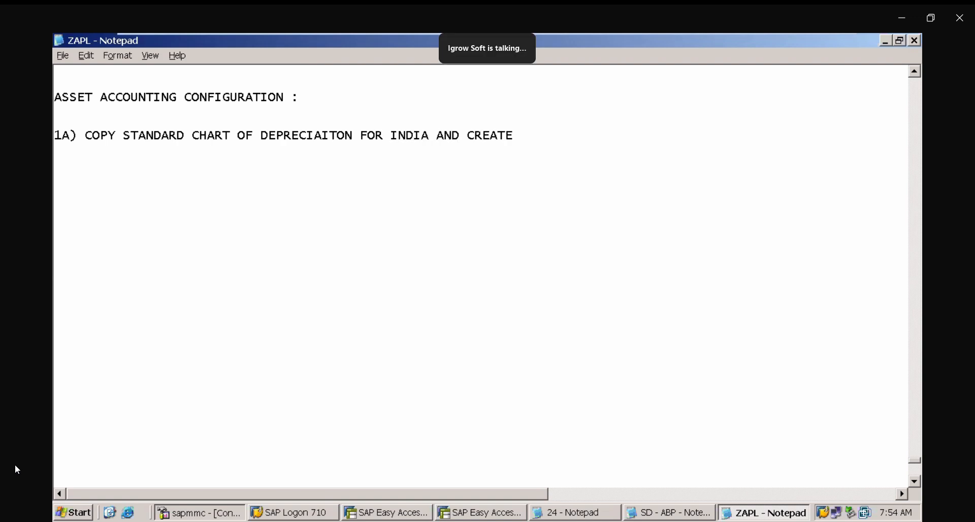
text(Y)
- Complete the item with "YOUR OWN CHART OF DEPRECIATION : ORFA"
key(BackSpace)
text(YOUR OWN CHART O)
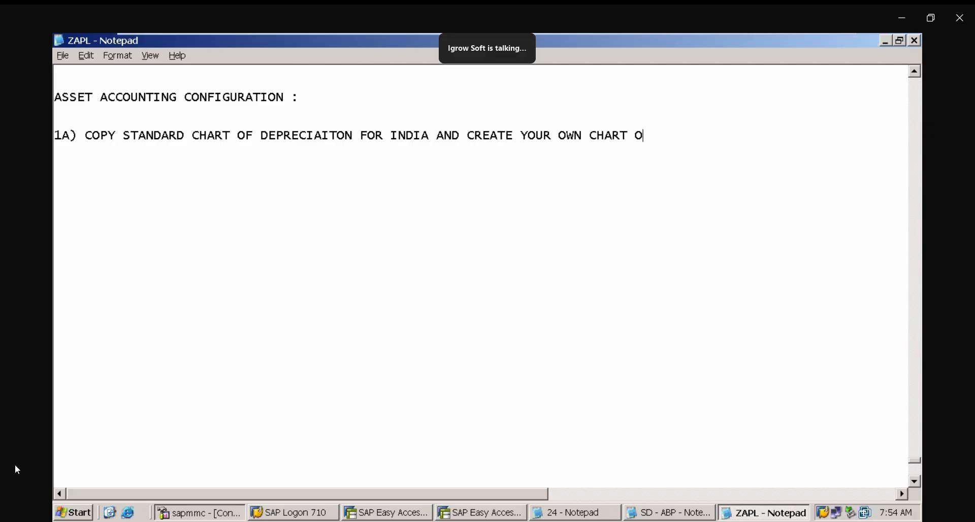
text(F DEPRECITI)
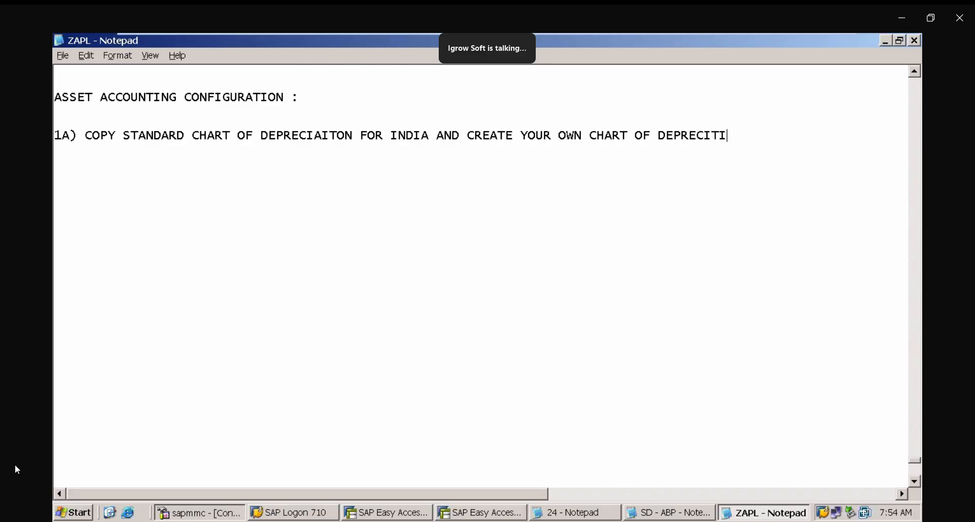
text(ON)
key(BackSpace)
key(BackSpace)
key(BackSpace)
key(BackSpace)
text(ATION)
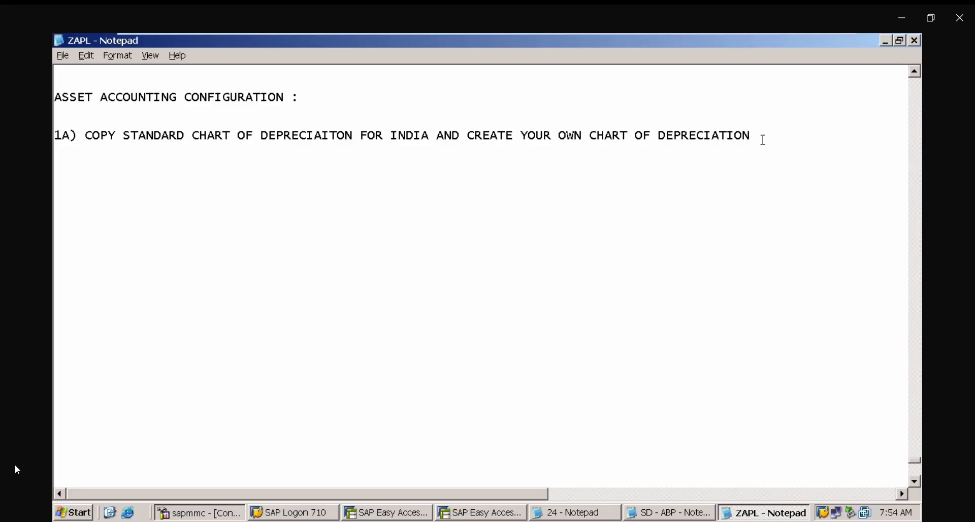
text(: SPO)
key(BackSpace)
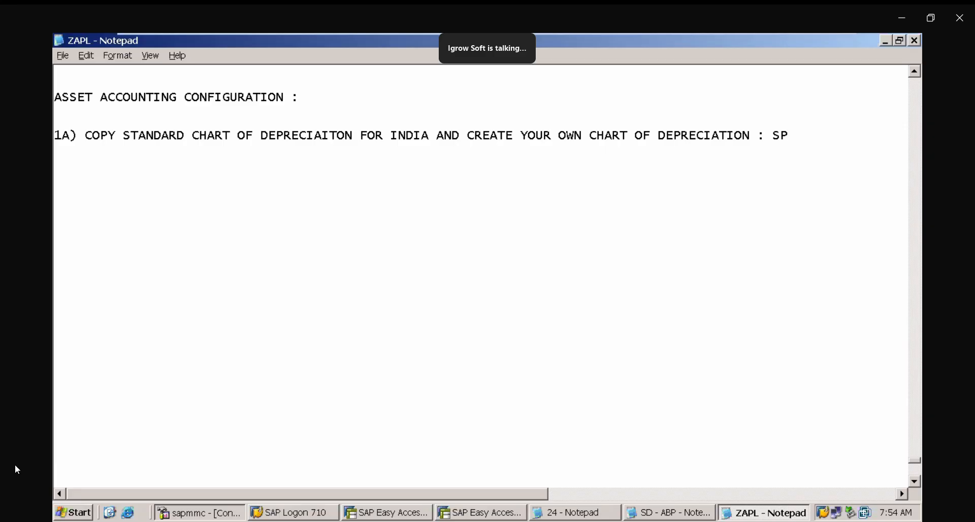
key(BackSpace)
key(BackSpace)
text(ORFA)
- Switch to SAP and open transaction ORFA for the Asset Accounting configuration guide
click(477, 513)
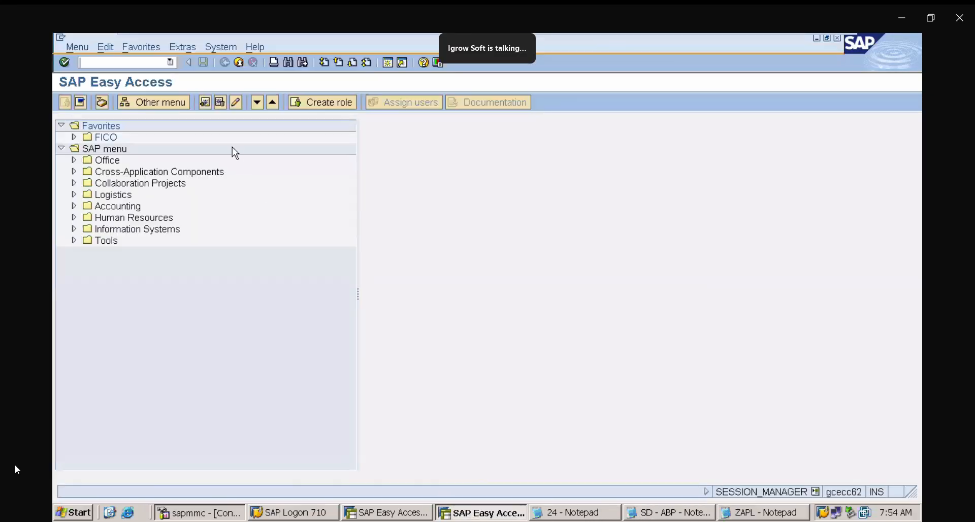
click(763, 513)
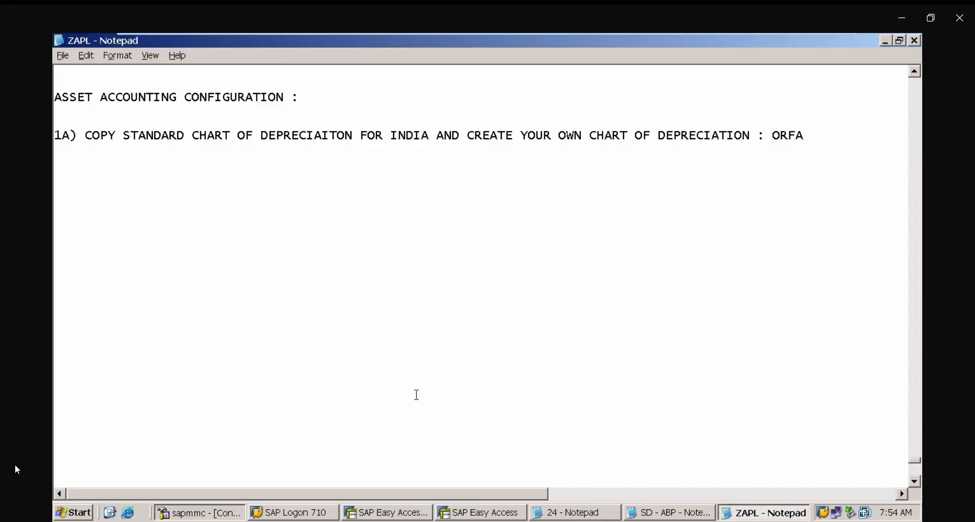
click(515, 516)
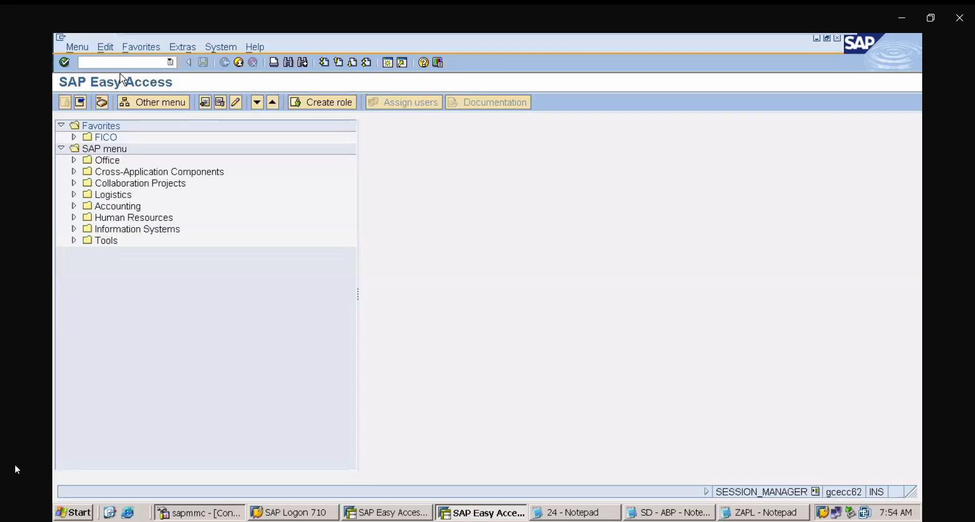
text(/NORG)
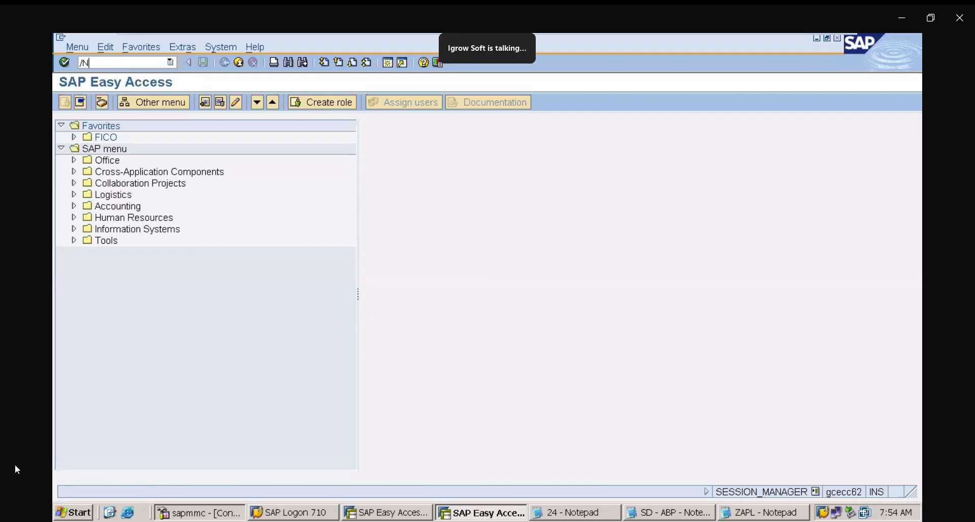
key(Return)
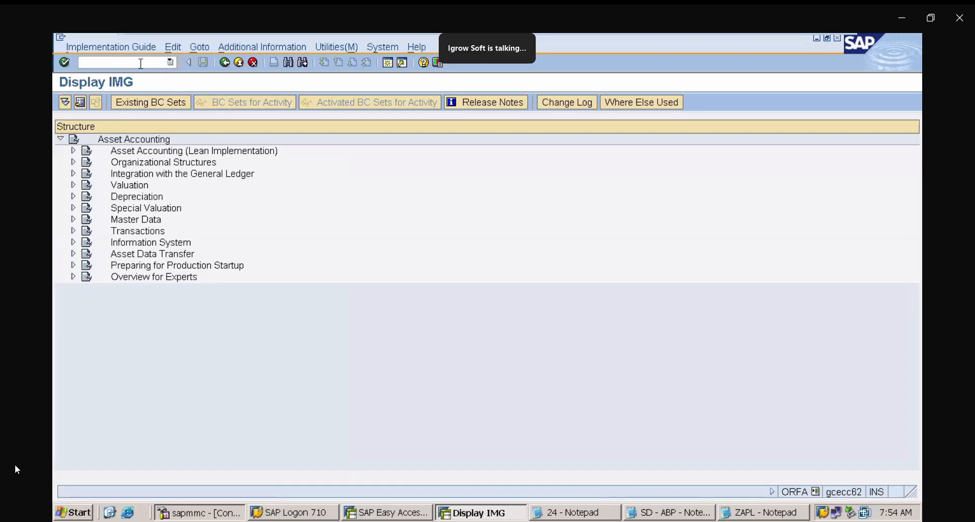
- Open SPRO and expand Financial Accounting, then Asset Accounting in the reference IMG
text(/NSPRO)
key(Return)
click(132, 103)
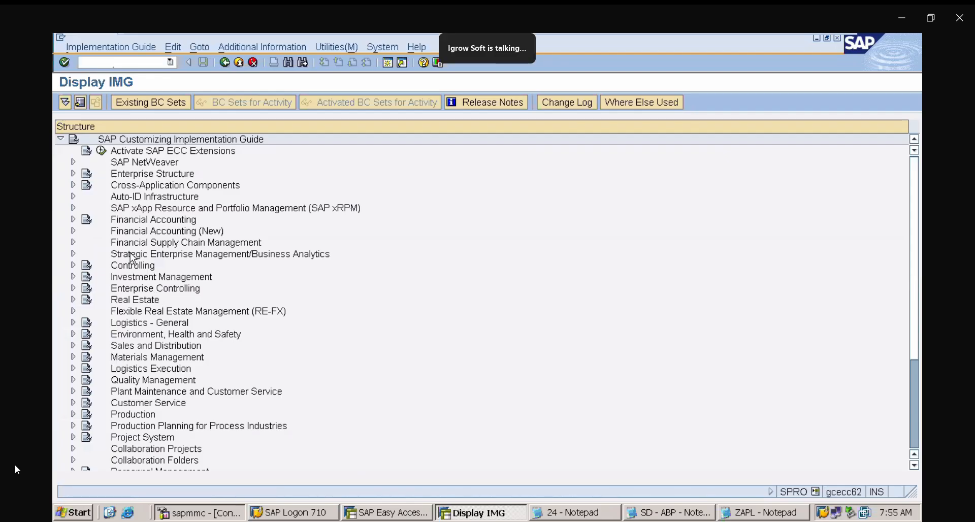
click(74, 219)
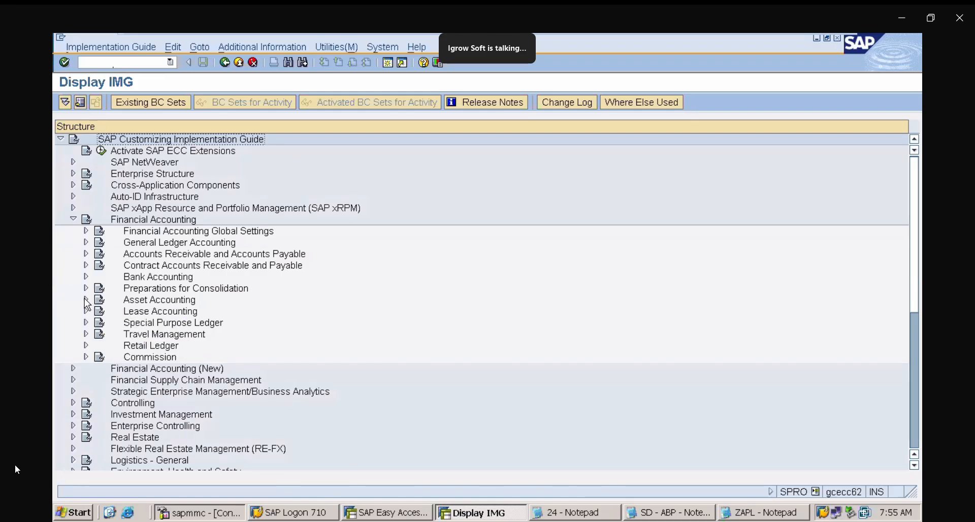
click(86, 299)
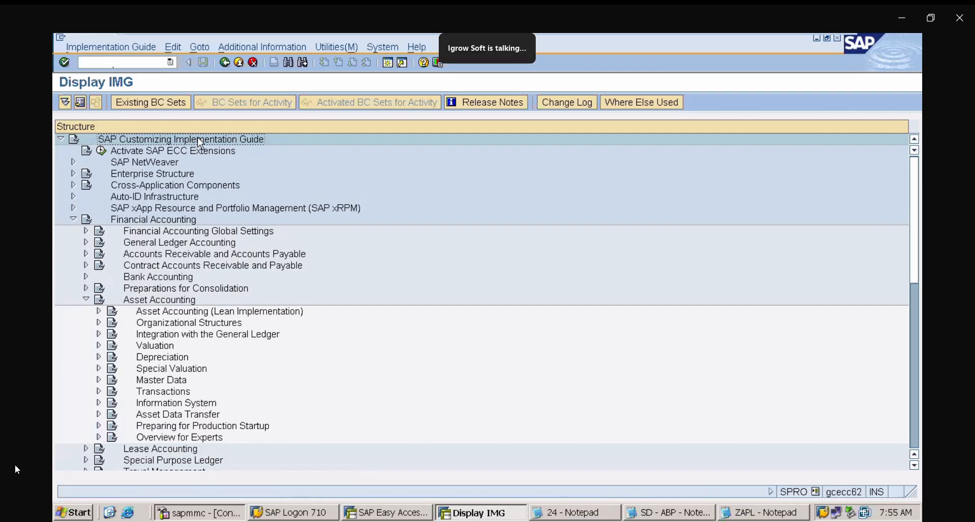
- Return to the Asset Accounting IMG, expand Organizational Structures and select Copy Reference Chart of Depreciation/Depreciation Areas
text(/nspro)
key(Return)
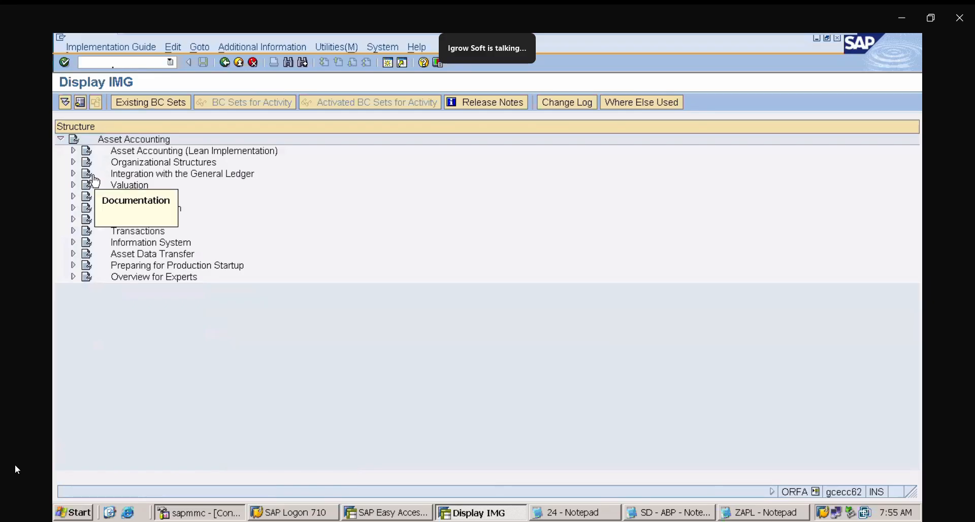
click(74, 162)
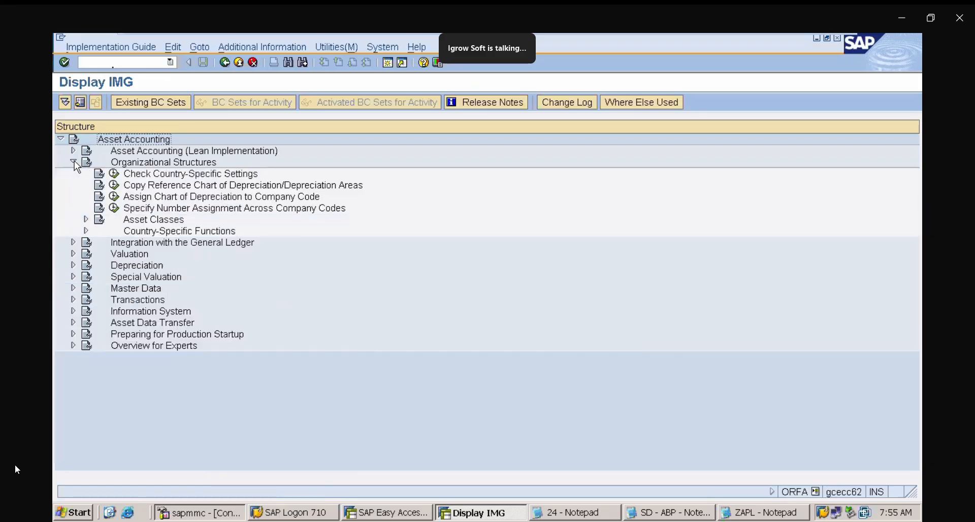
click(245, 188)
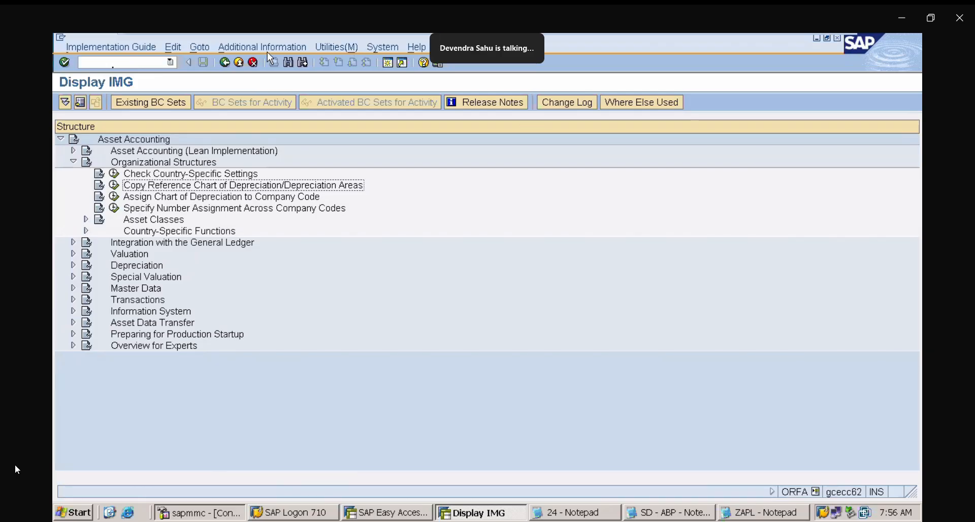
- Reopen SPRO and navigate through Financial Accounting, Asset Accounting, Organizational Structures to Copy Reference Chart of Depreciation/Depreciation Areas
click(102, 61)
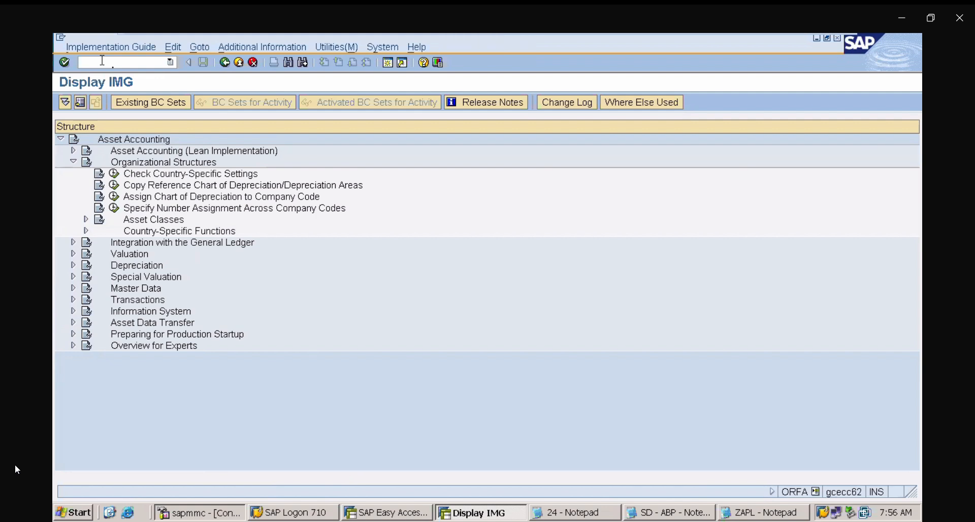
text(/NSPRO)
key(Return)
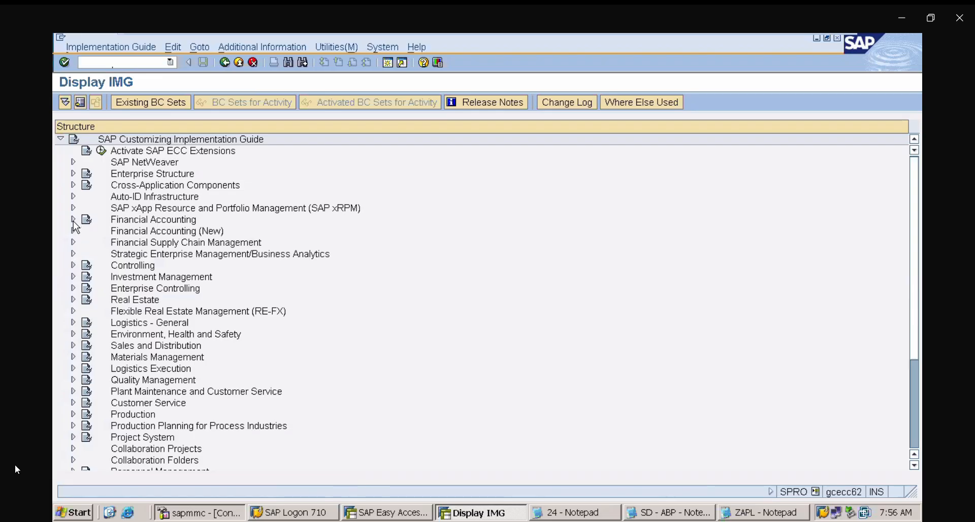
click(73, 220)
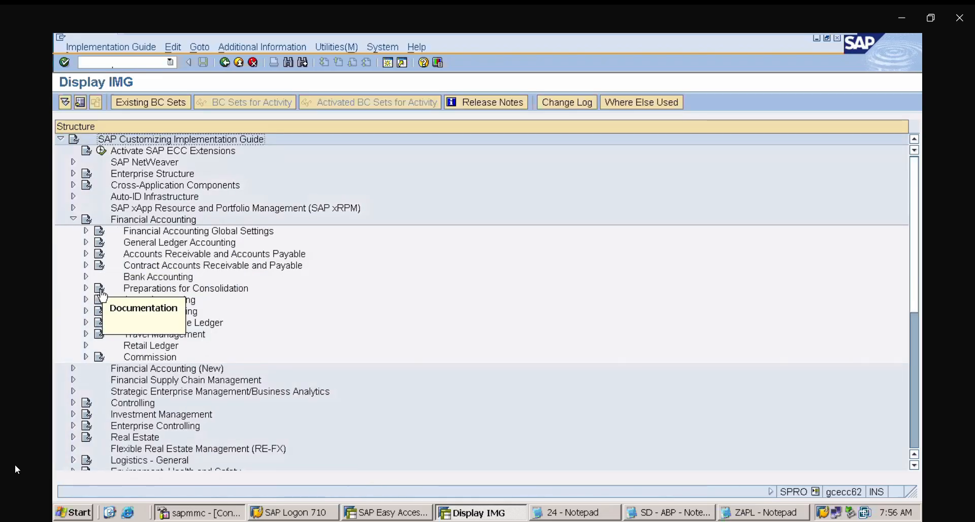
click(86, 300)
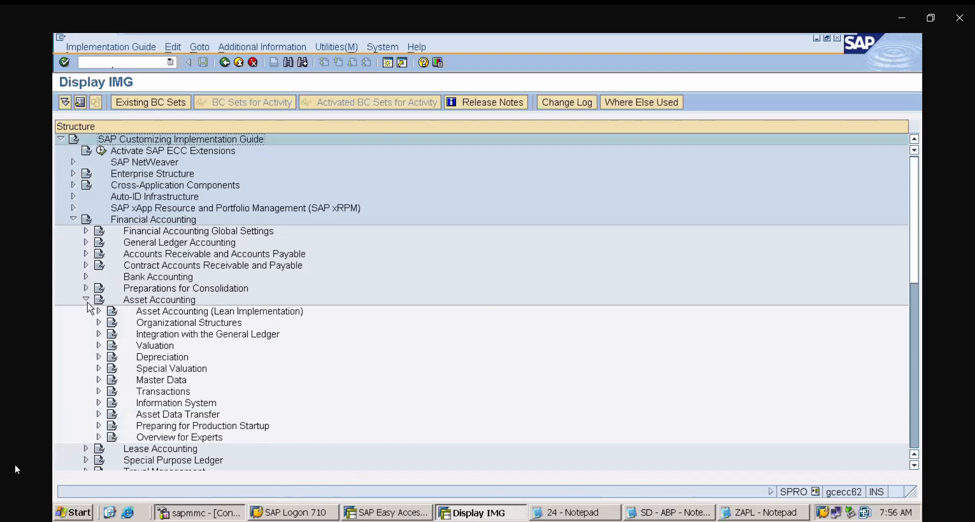
click(99, 323)
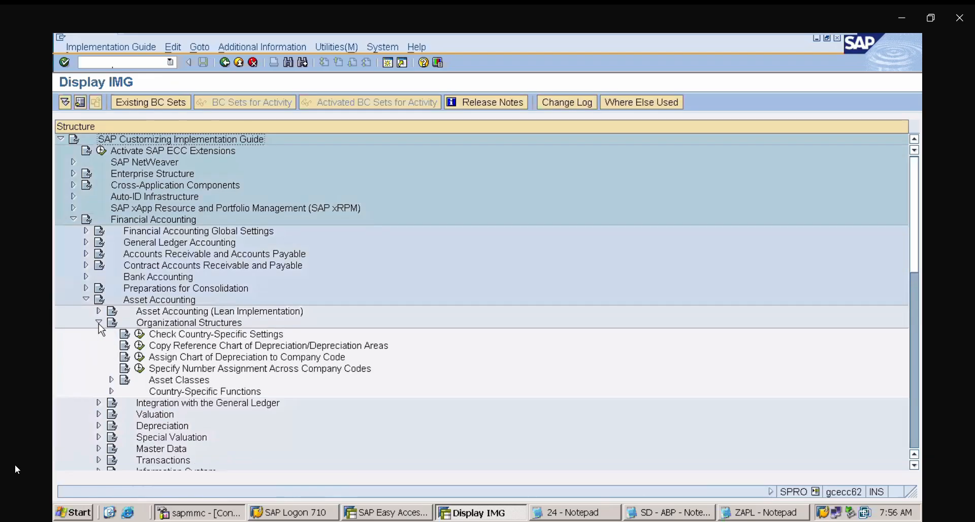
click(272, 349)
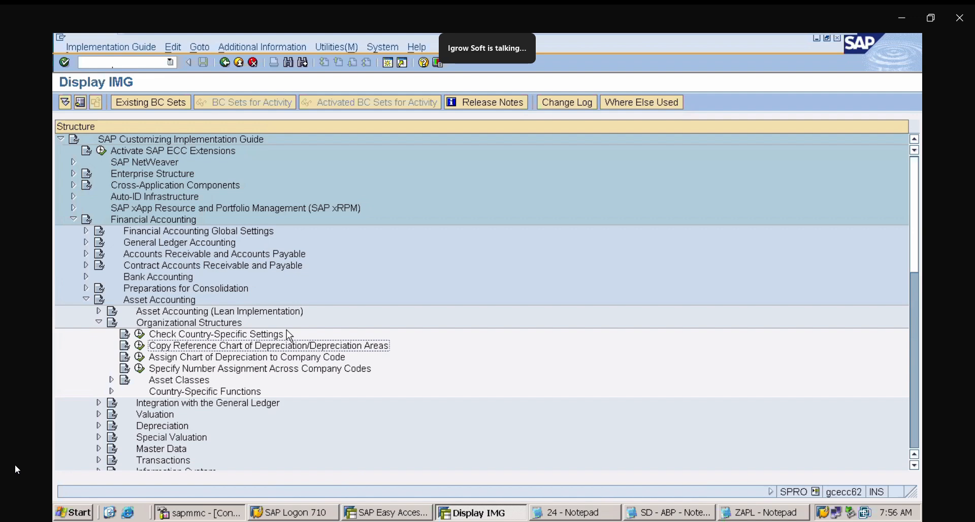
- Execute Copy Reference Chart of Depreciation/Depreciation Areas and open its Copy Reference Chart of Depreciation activity
click(764, 513)
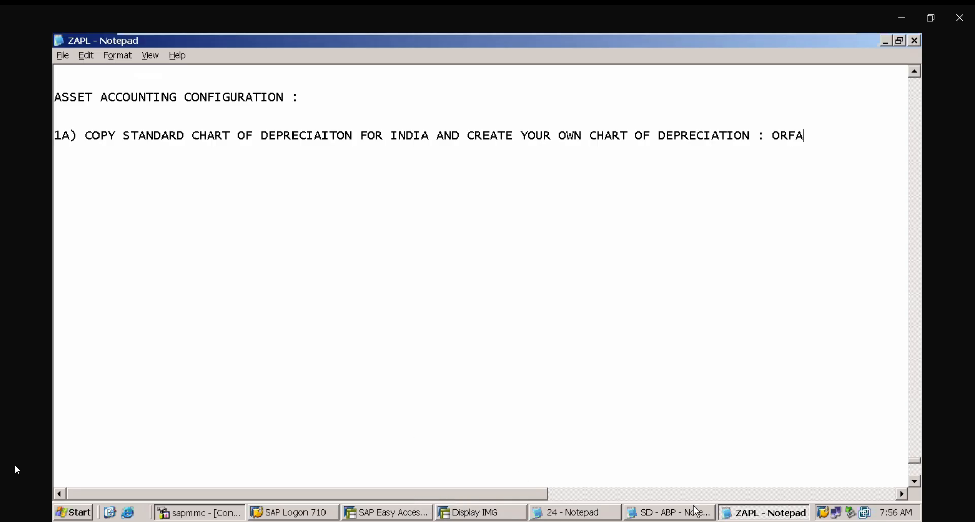
click(493, 512)
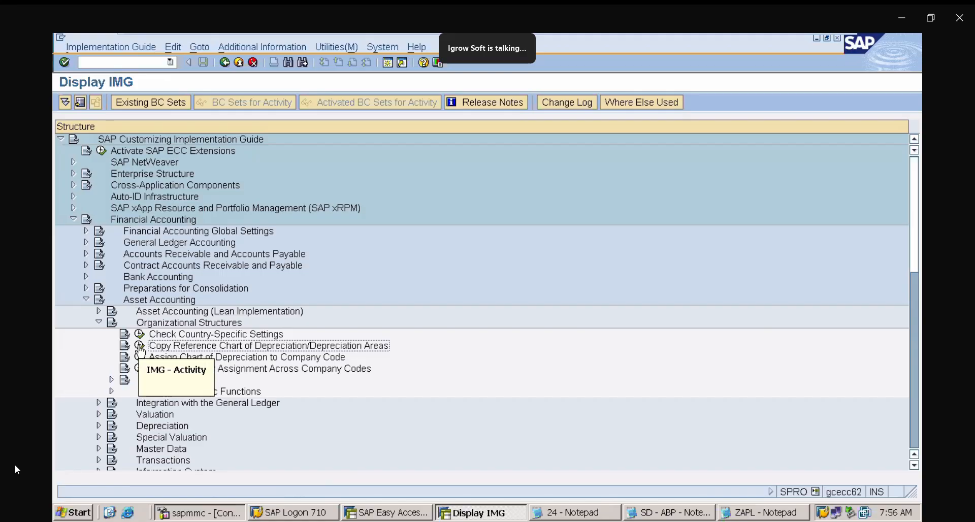
click(140, 347)
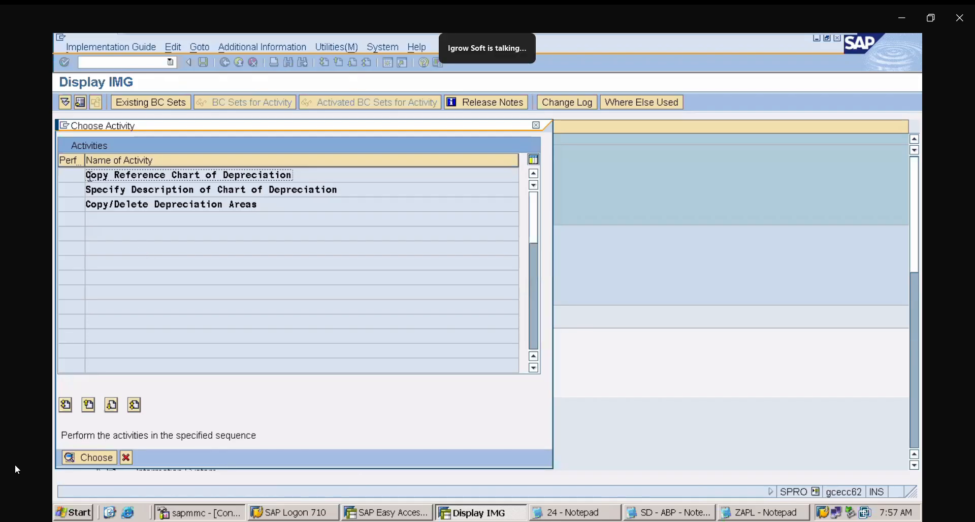
double_click(149, 175)
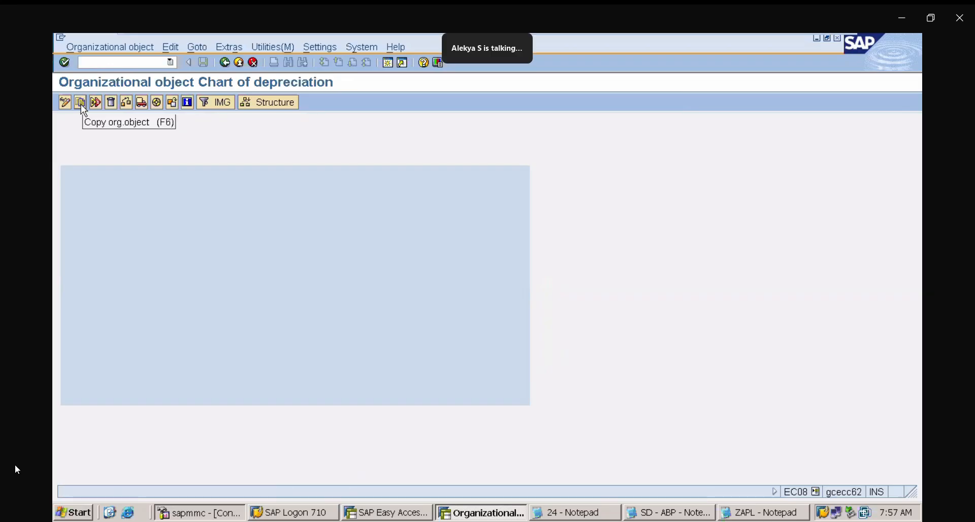
click(226, 63)
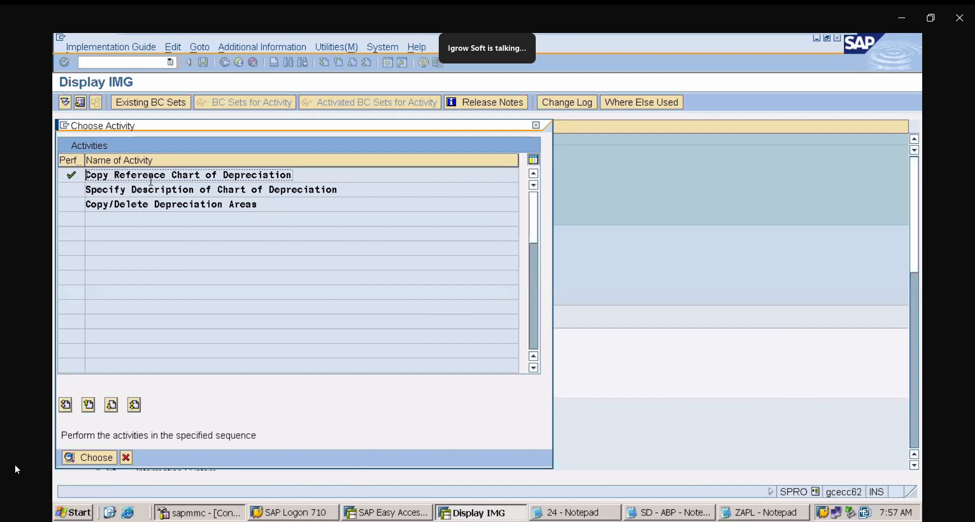
double_click(148, 176)
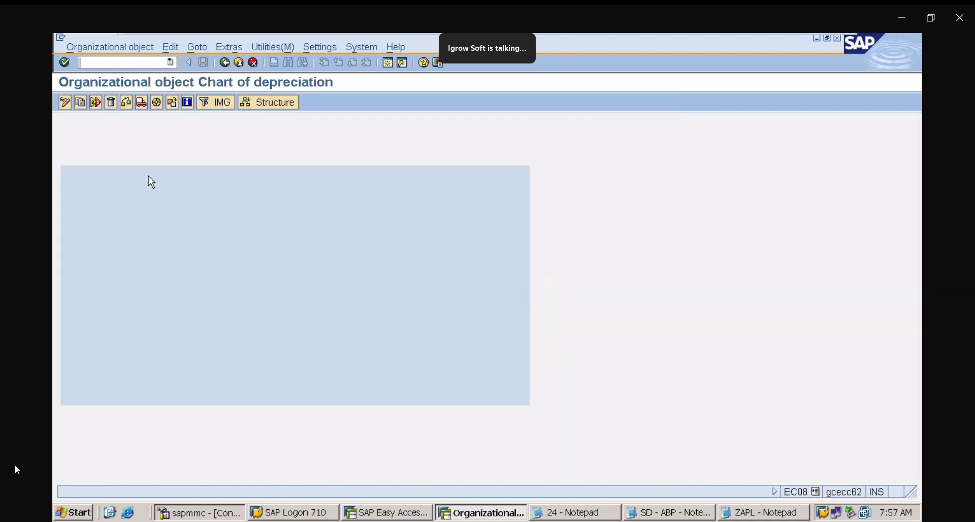
- Copy the reference chart of depreciation 1IN (India sample) to a new chart of depreciation ZAPL
click(81, 102)
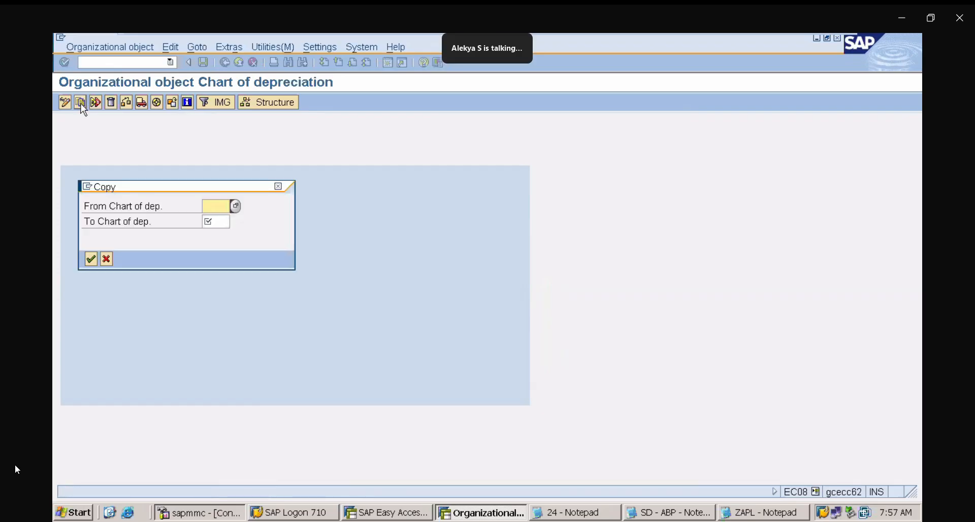
click(236, 206)
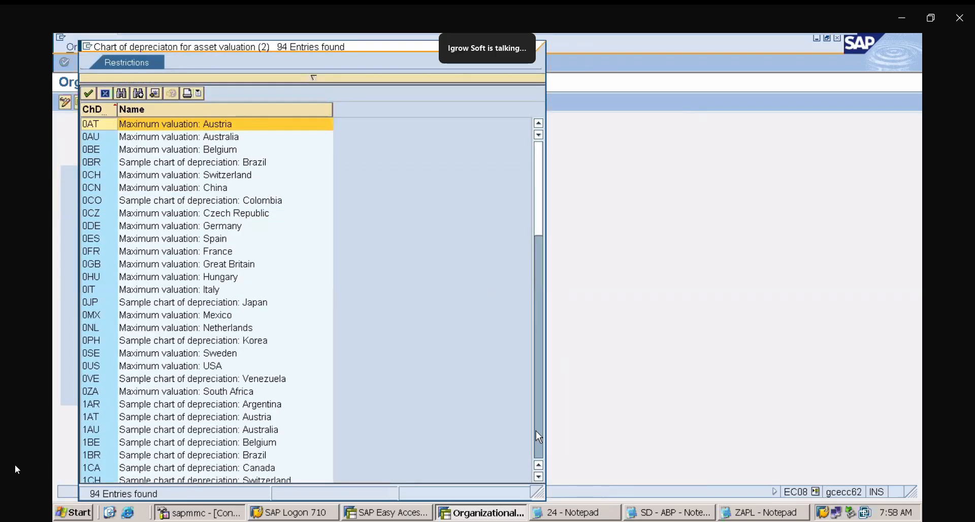
click(536, 431)
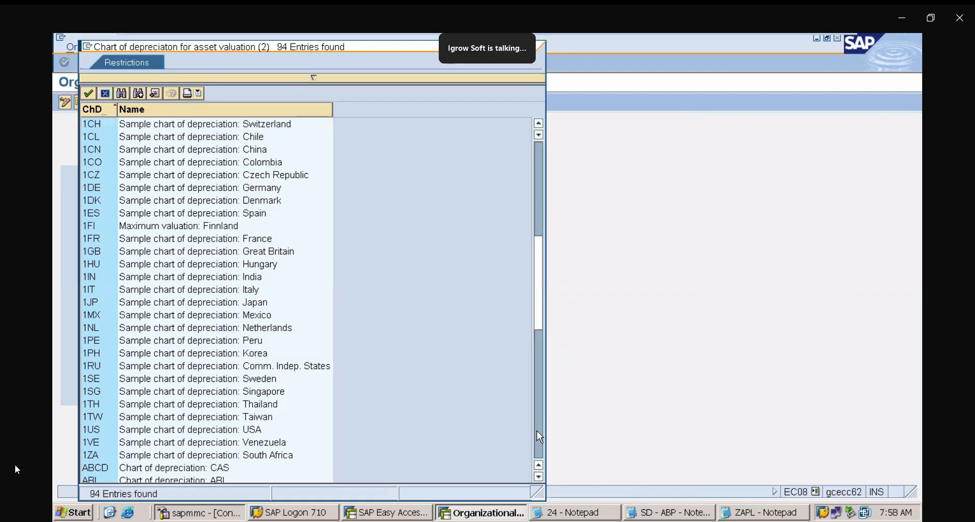
click(99, 282)
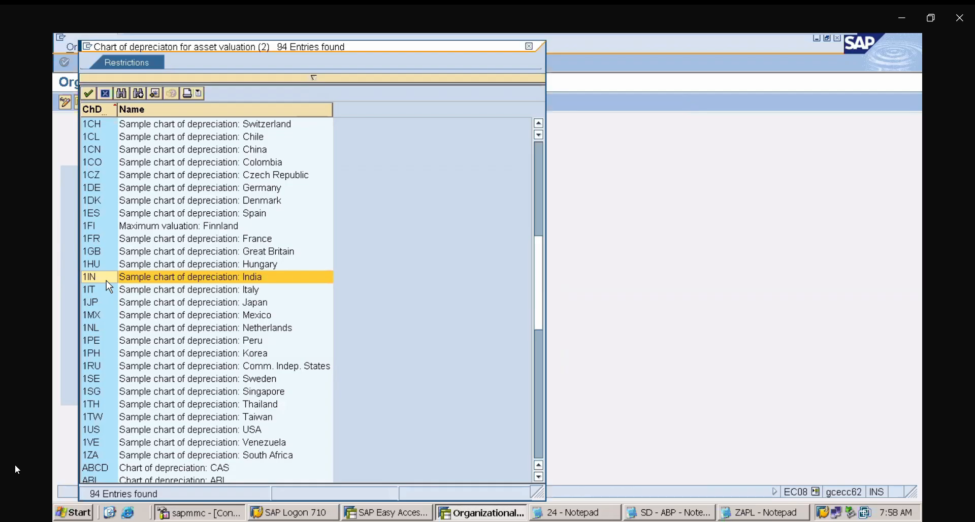
double_click(106, 280)
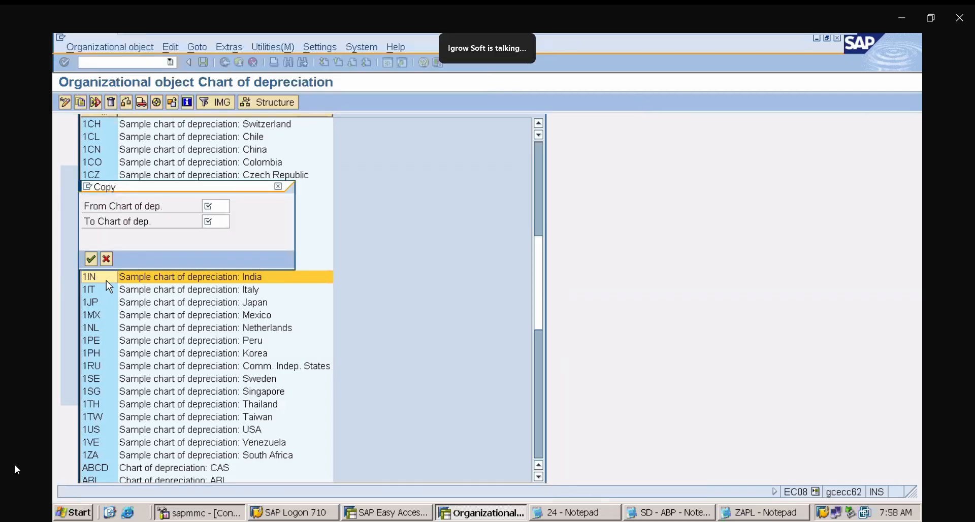
click(224, 221)
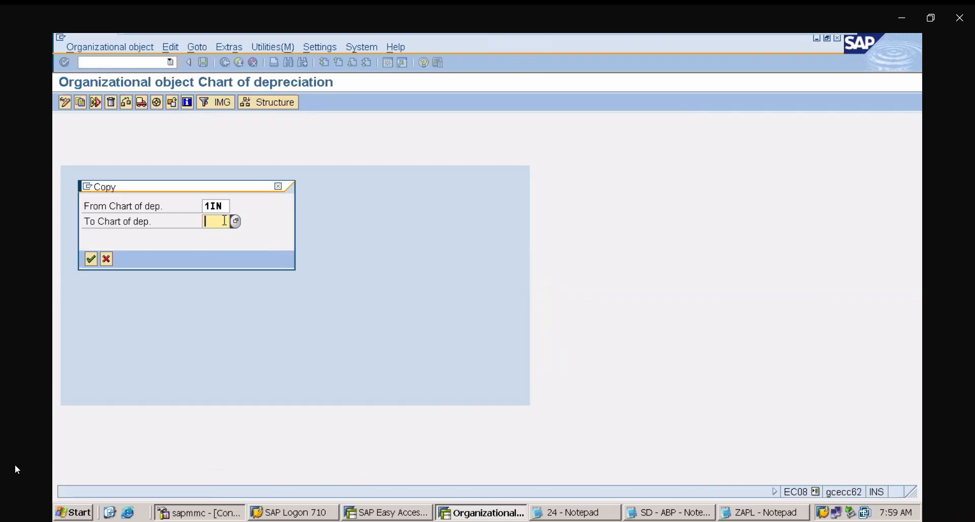
text(ZA)
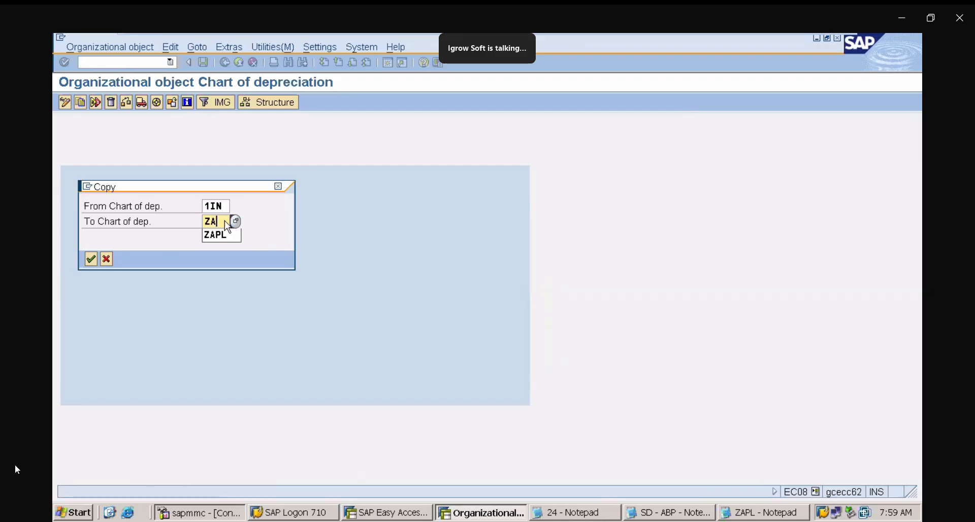
text(PL)
key(Return)
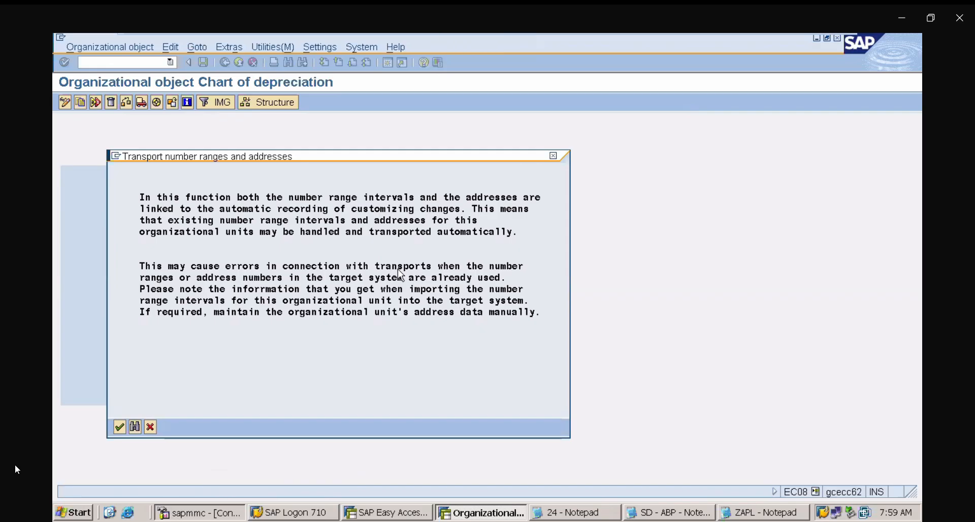
- Acknowledge the transport note, assign the ASSET ACCOUNTING customizing request from own requests, confirm the copy and exit the activity
click(120, 427)
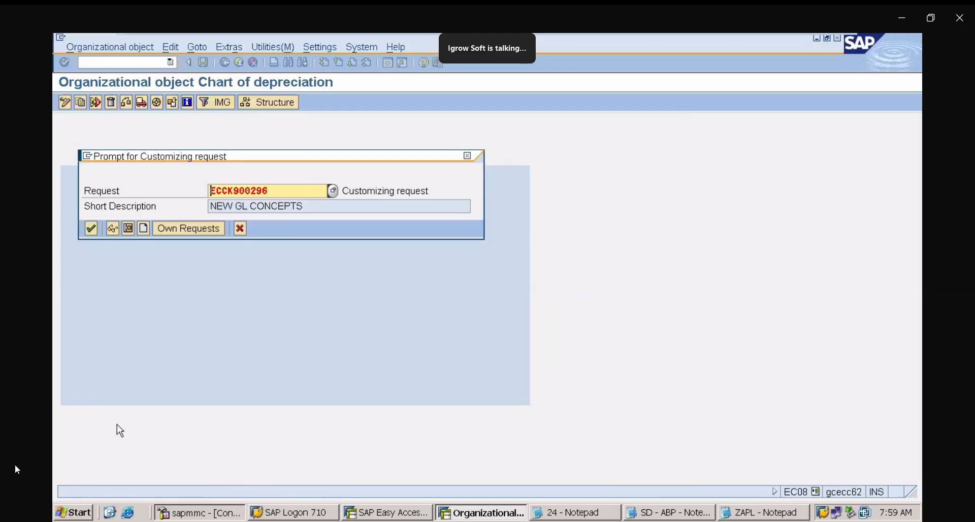
click(195, 234)
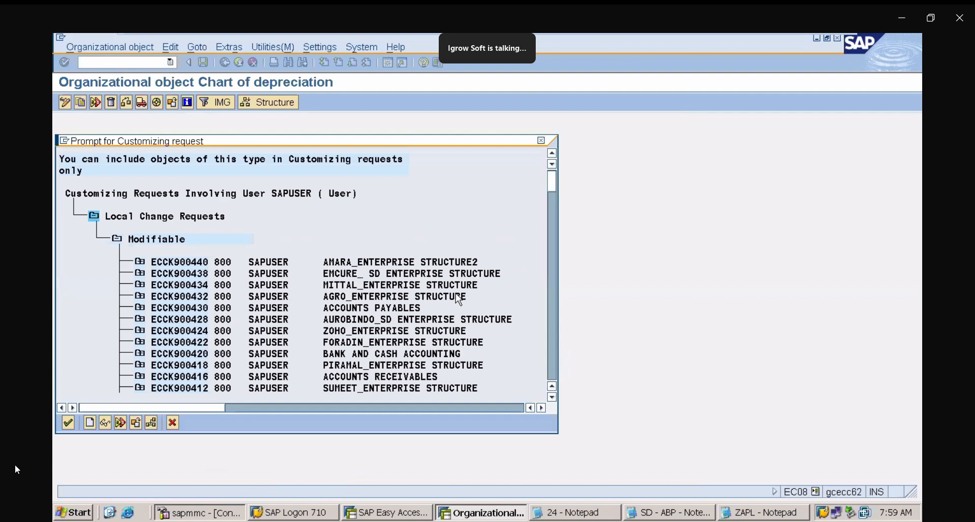
click(555, 347)
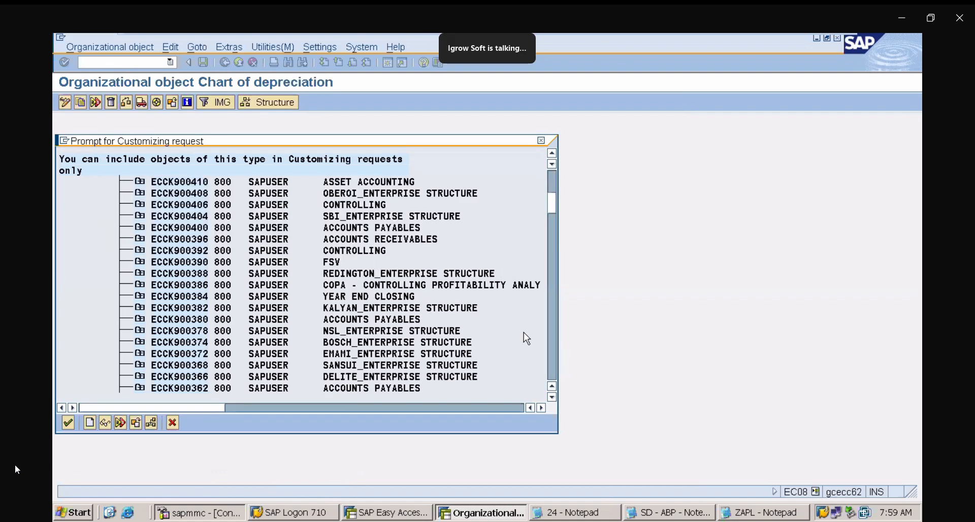
double_click(380, 183)
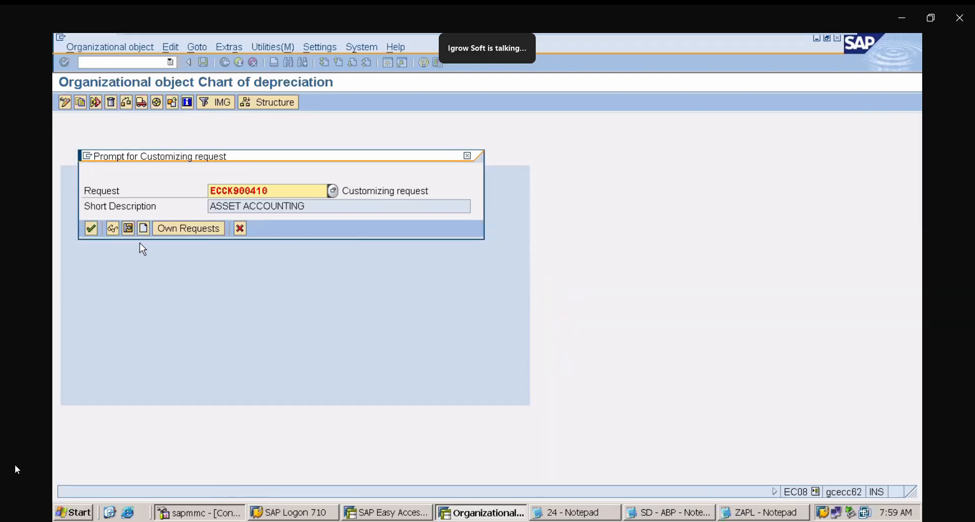
click(92, 228)
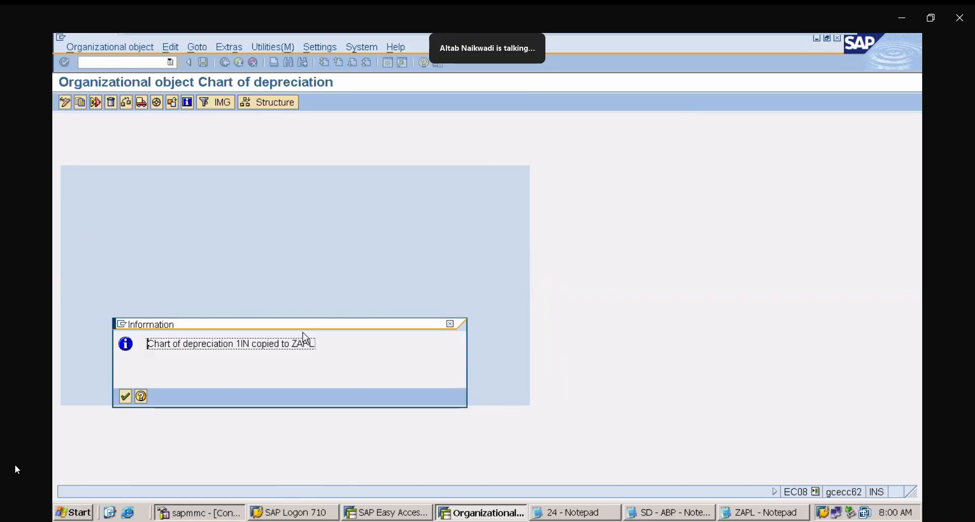
click(127, 395)
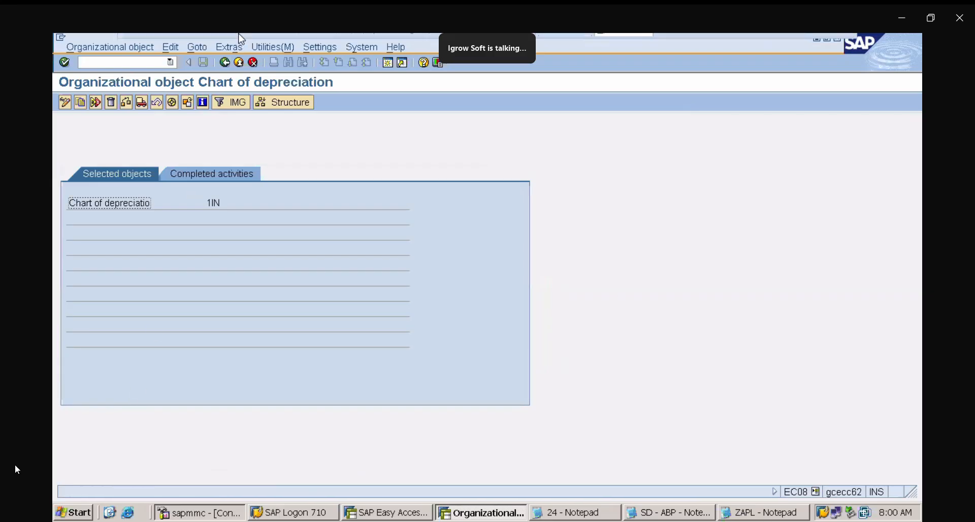
click(223, 63)
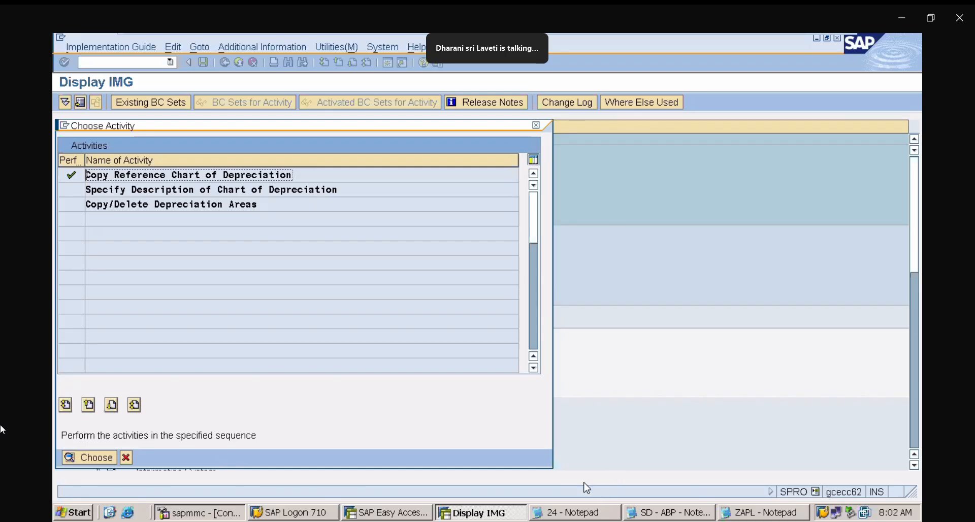
- Run transaction FS00 and open G/L account 300000 under INCOMES in change mode
click(421, 514)
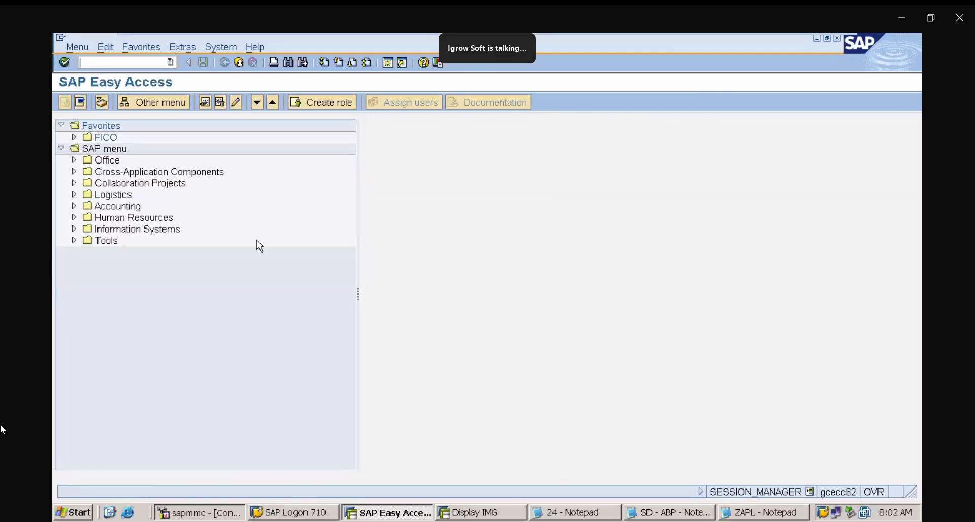
click(124, 61)
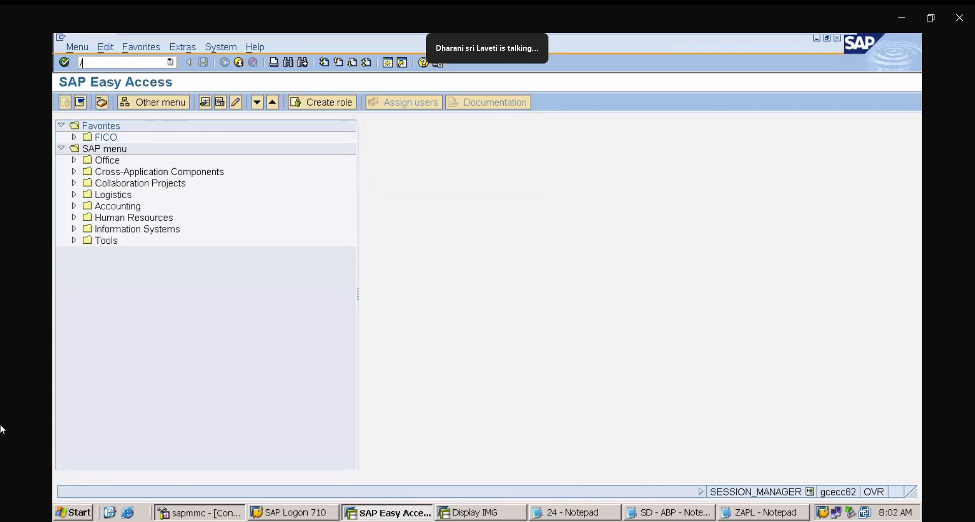
text(/NFS00)
key(Return)
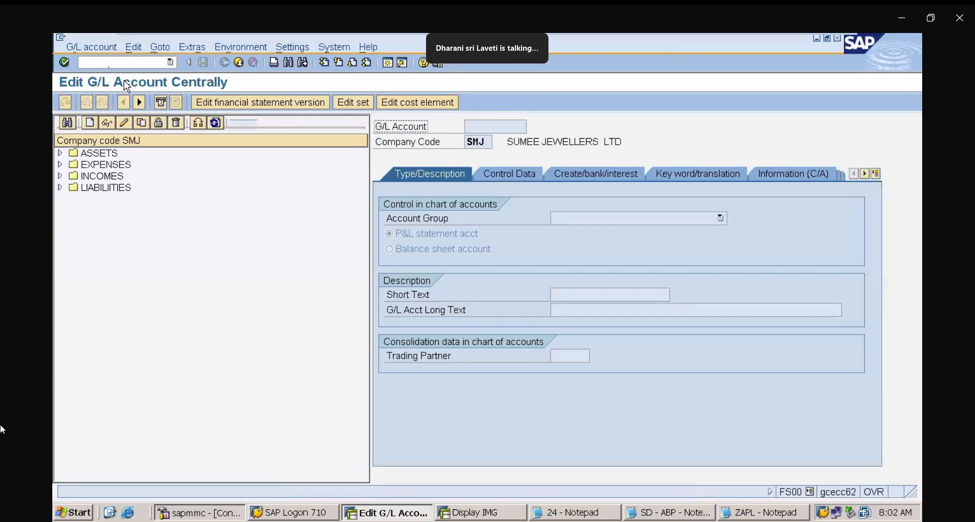
click(60, 176)
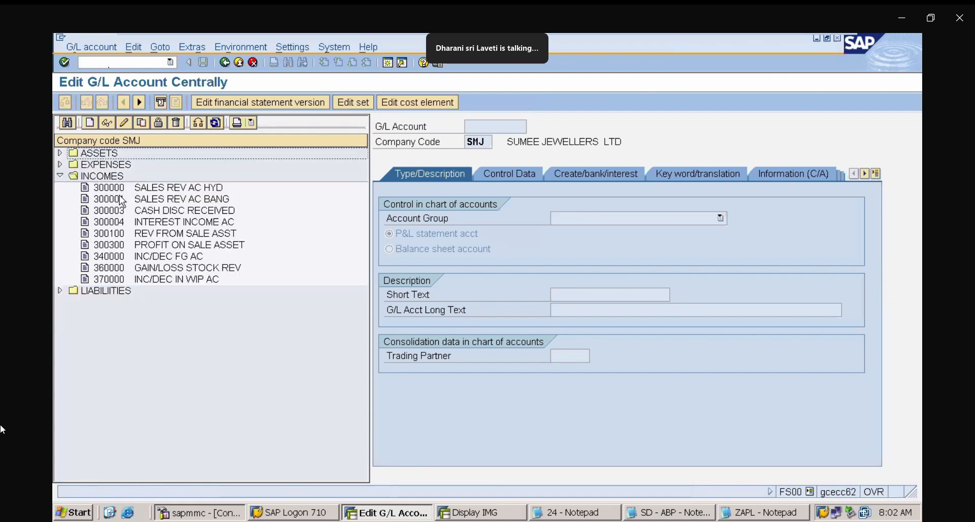
click(172, 191)
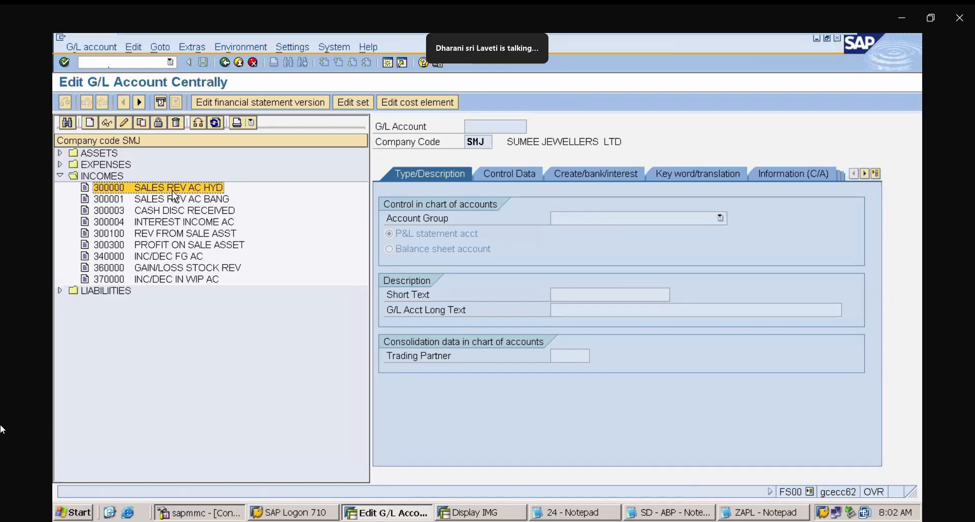
click(127, 120)
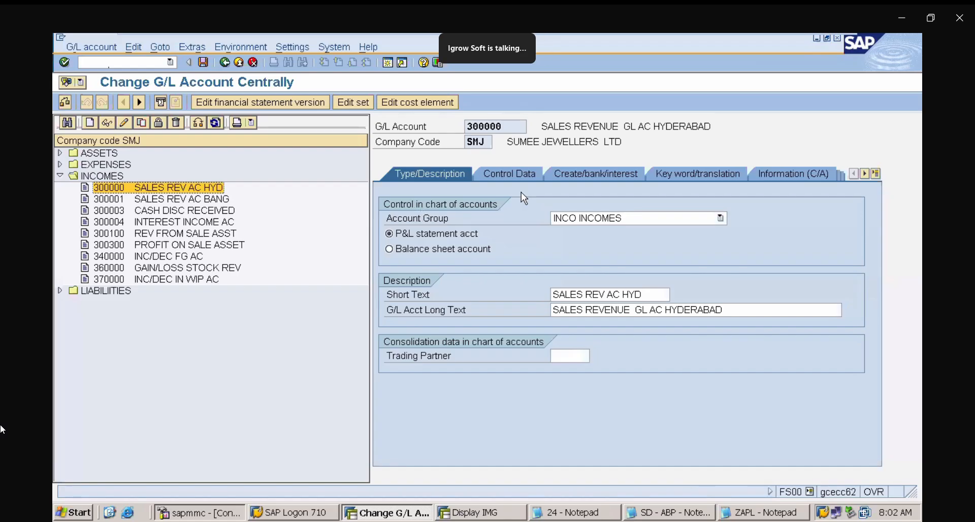
- Re-enter * as the tax category on the account's control data and leave the transaction without saving
click(516, 171)
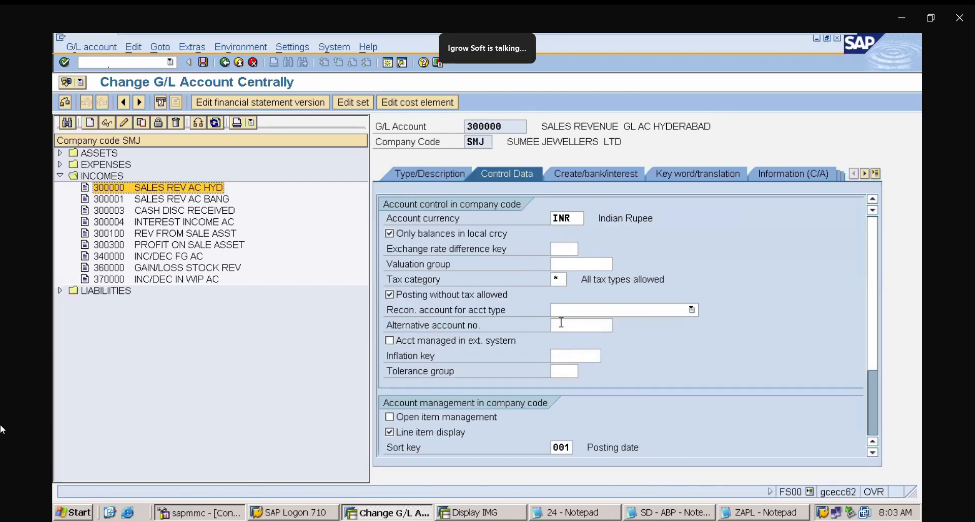
click(558, 278)
text(*)
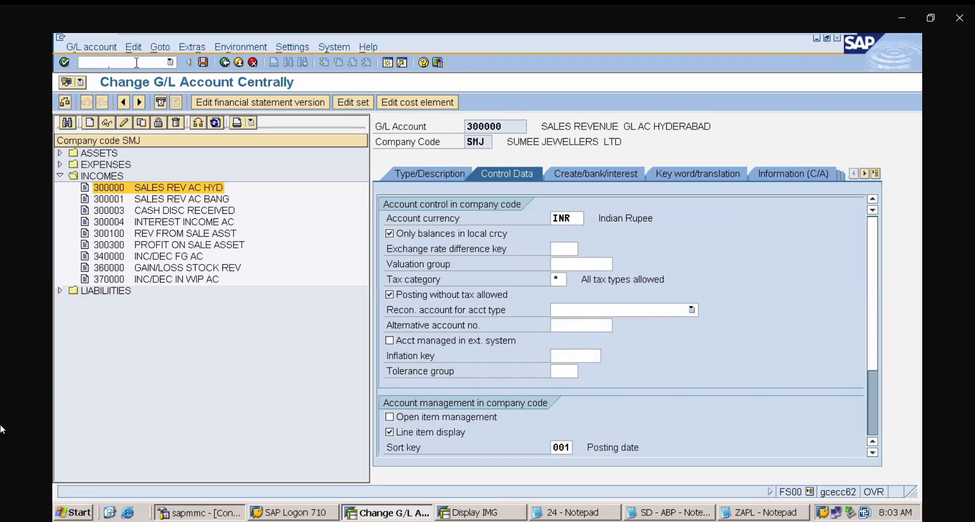
text(/N)
key(Return)
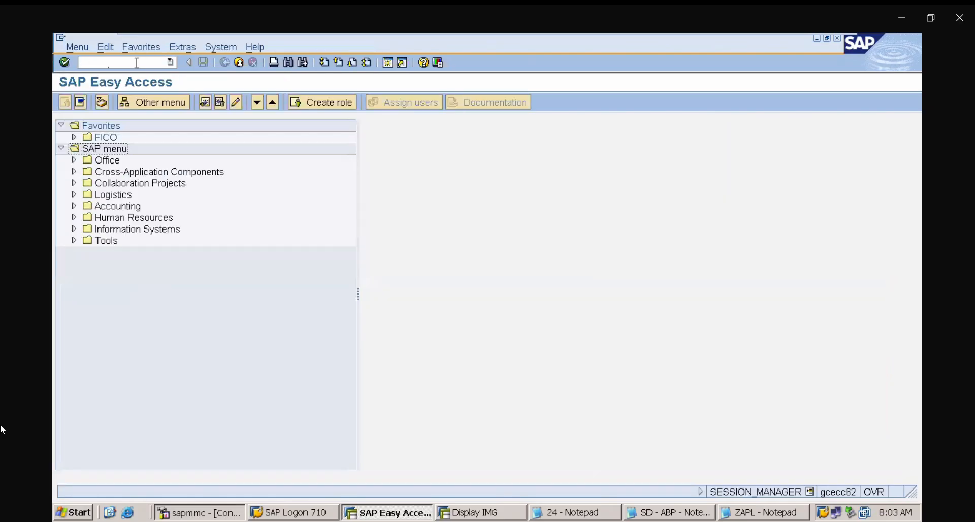
click(766, 510)
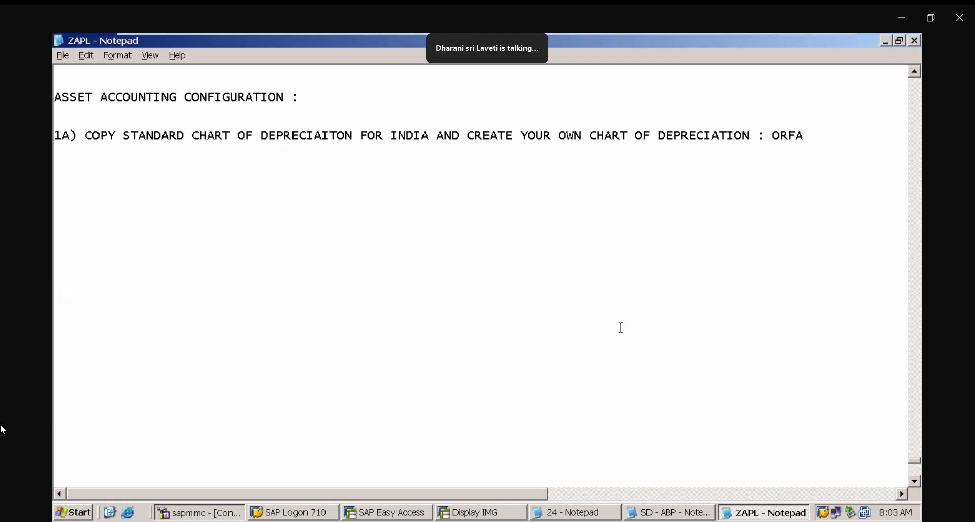
mouse_move(804, 41)
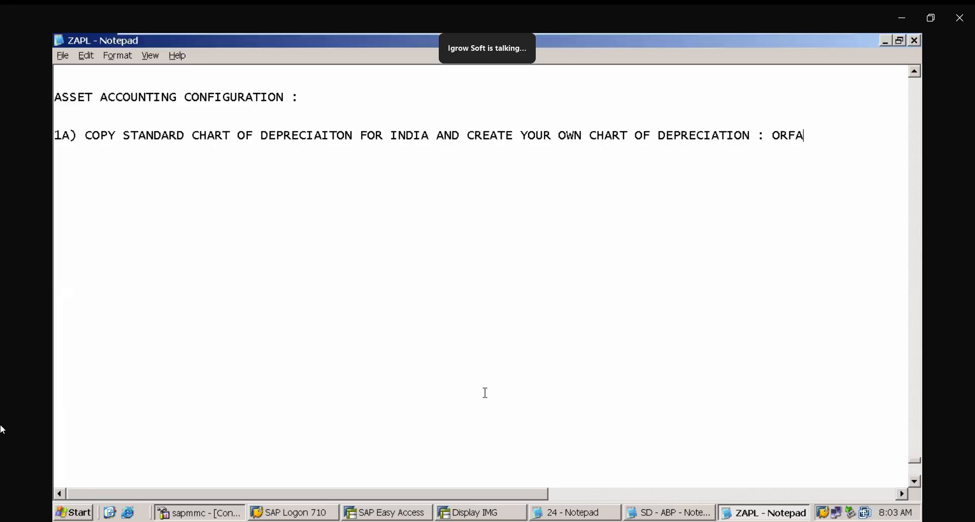
click(462, 514)
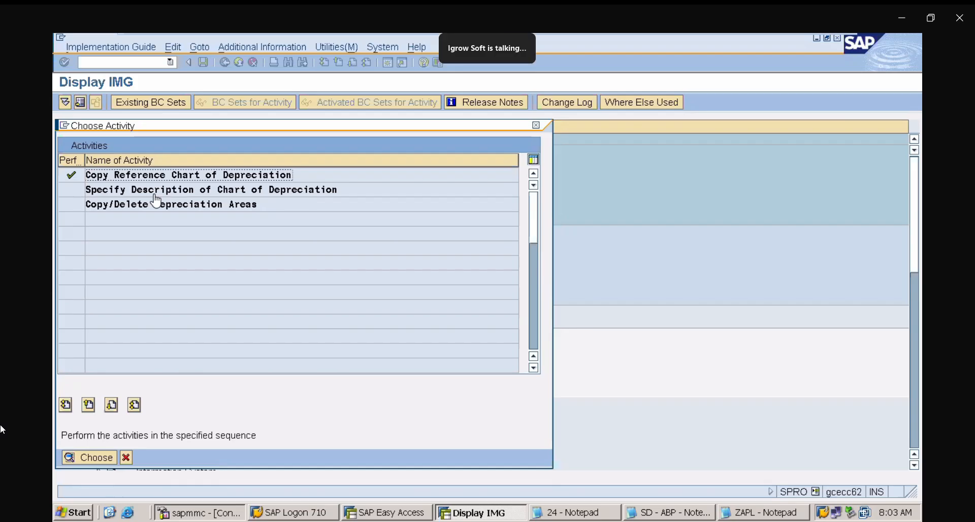
click(760, 513)
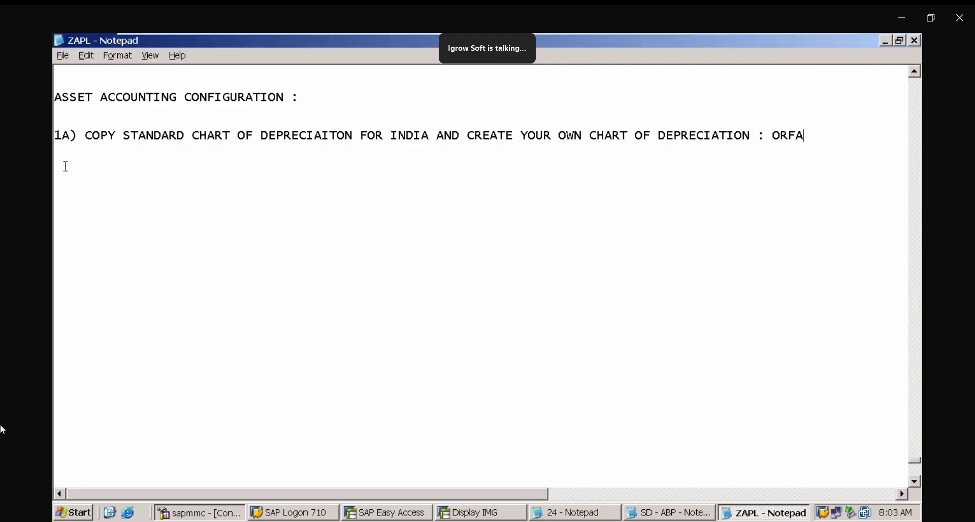
- Add the note line "1B) SPECIFY DESCRIPTION OF CHART OF DEPRECIATION" below the 1A entry
click(65, 163)
text(1B)
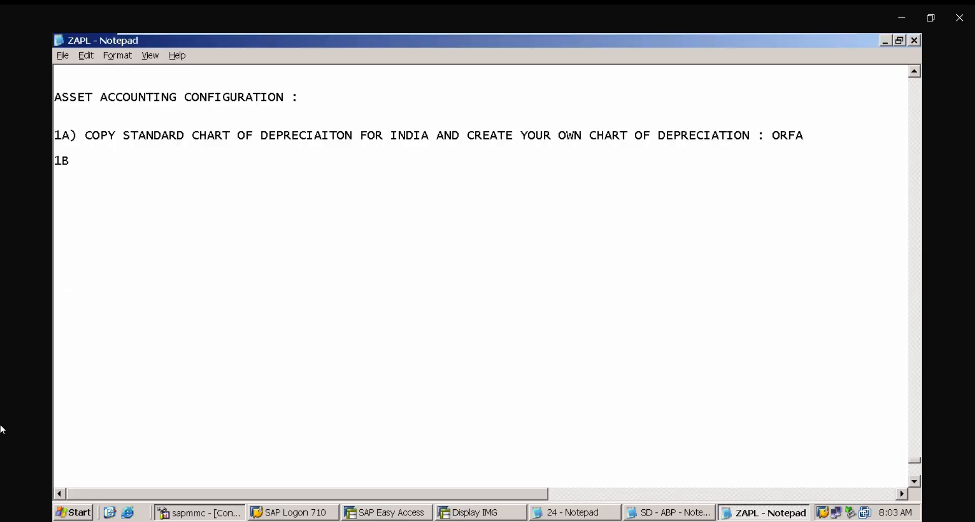
text() SPECIF)
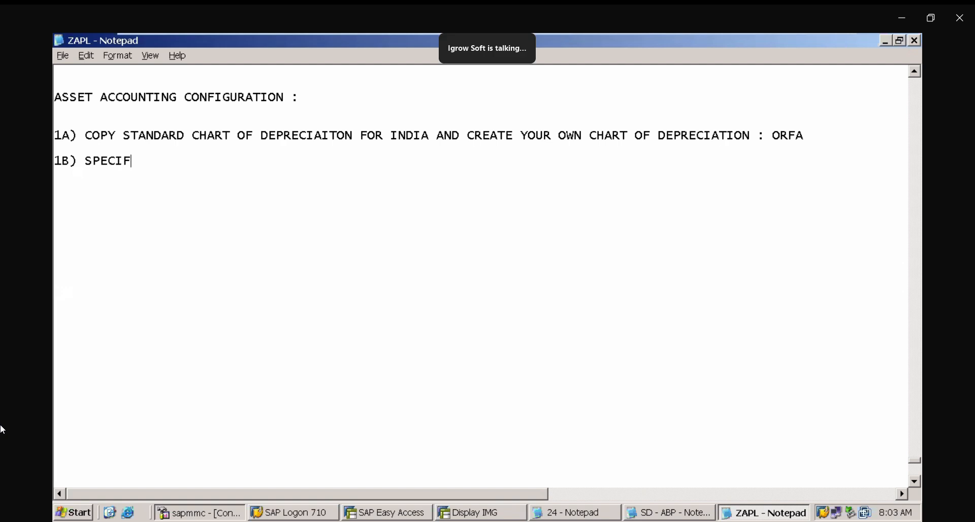
text(Y DESCRIPTION OF)
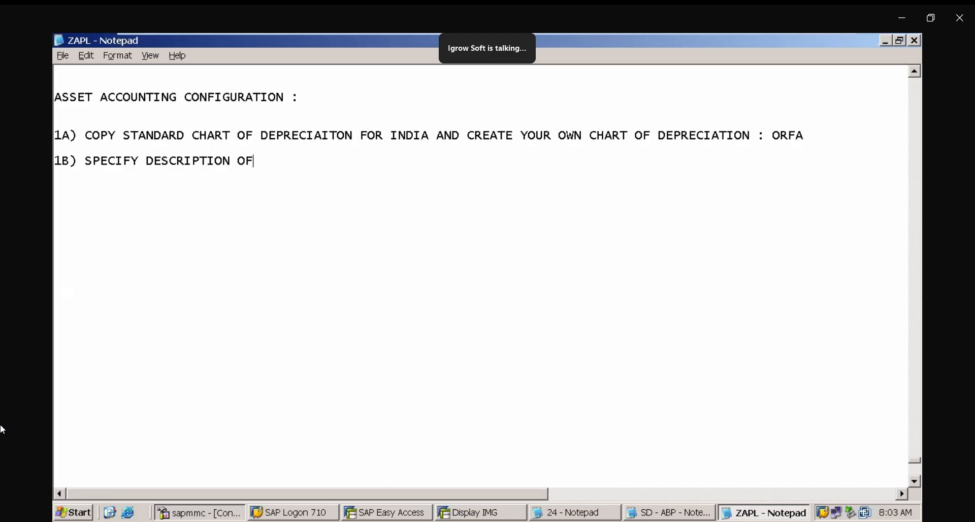
key(BackSpace)
key(BackSpace)
text(OF CAHRT)
key(BackSpace)
key(BackSpace)
key(BackSpace)
key(BackSpace)
text(HAT OF D)
key(BackSpace)
key(BackSpace)
key(BackSpace)
key(BackSpace)
key(BackSpace)
key(BackSpace)
text(RT )
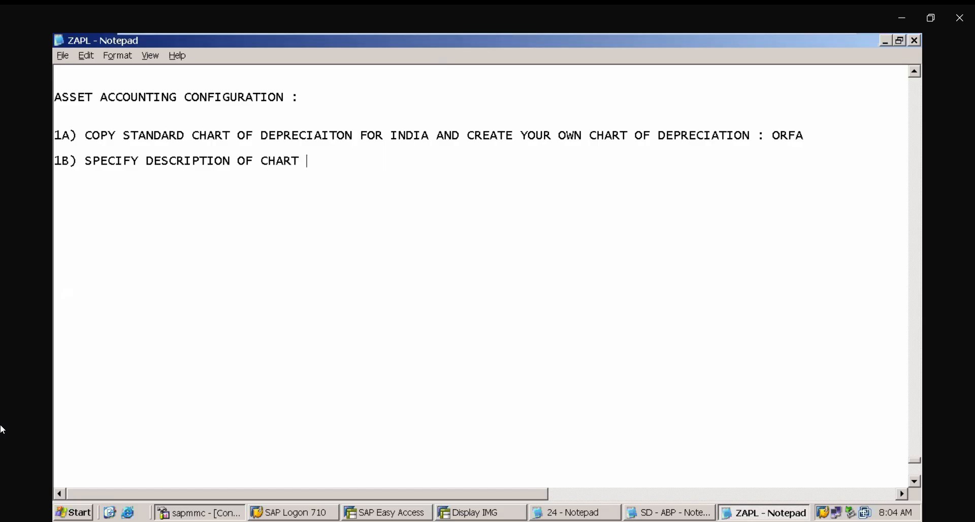
text(OF DEPREC)
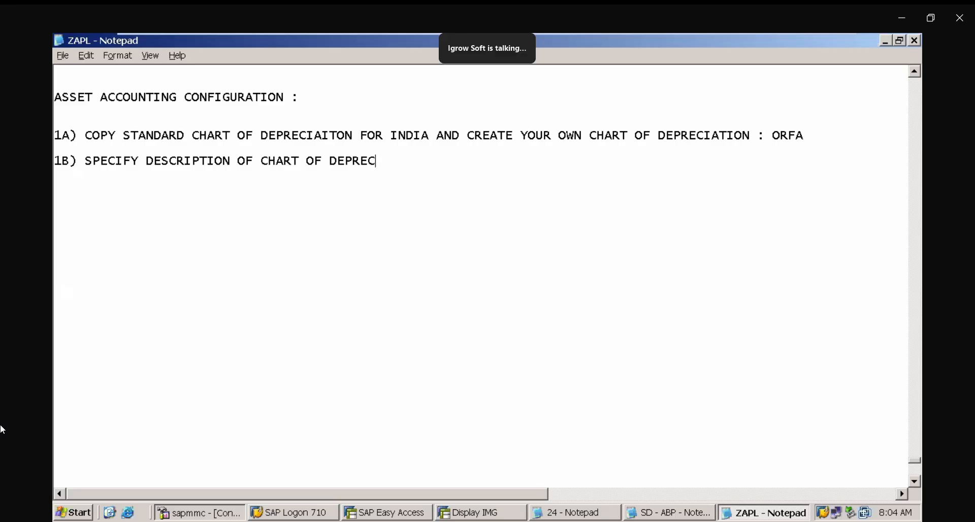
text(IATION)
key(Return)
- Return to the IMG and open the Specify Description of Chart of Depreciation activity
click(457, 512)
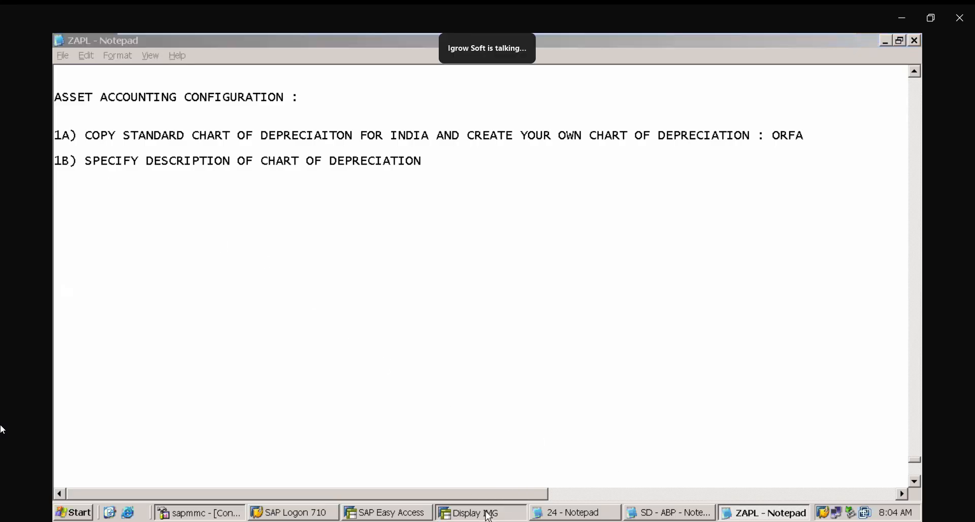
double_click(162, 189)
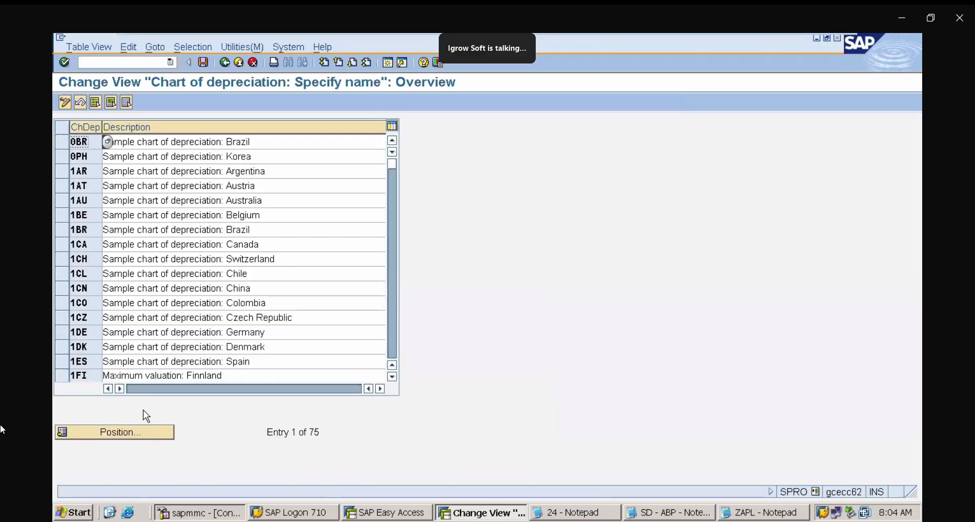
- Change ZAPL's description to "Chart of depreciation: India" and exit the activity without saving
click(147, 436)
text(ZAPL)
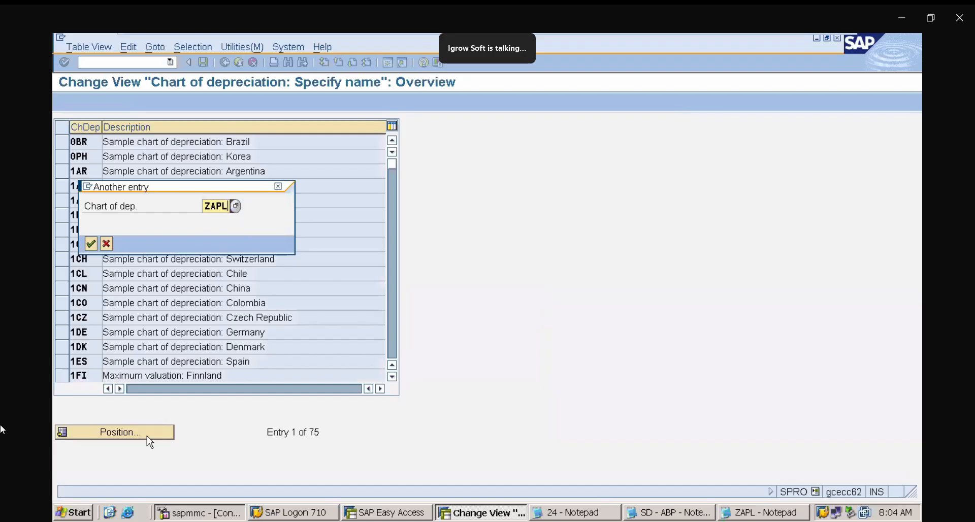
key(Return)
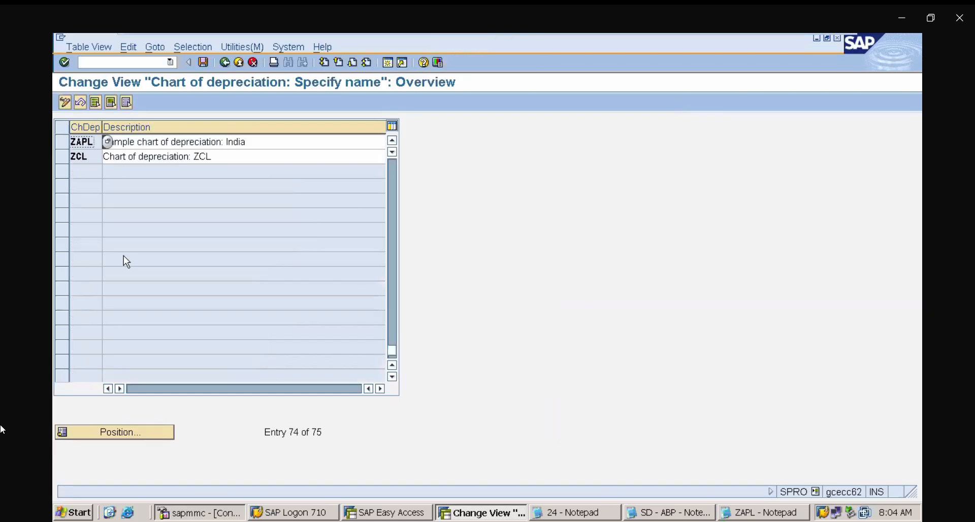
click(264, 141)
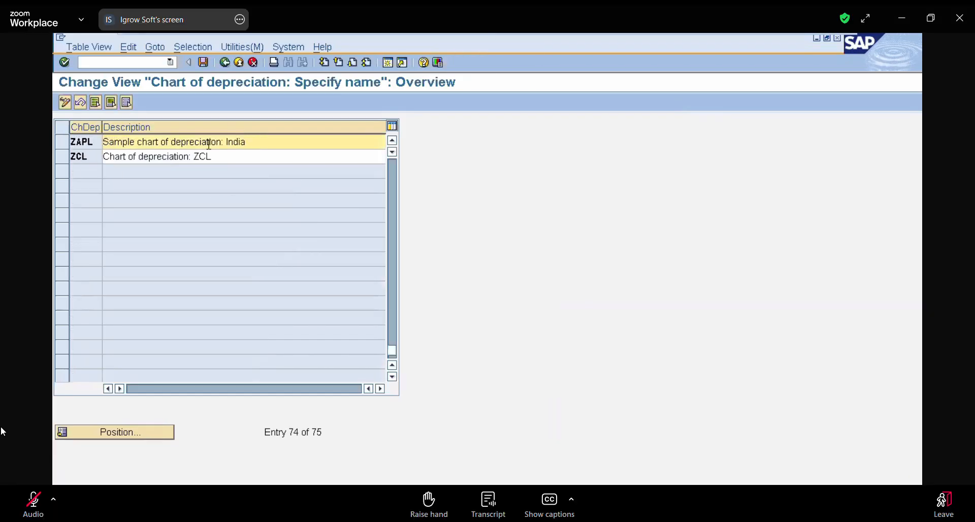
click(139, 142)
key(BackSpace)
key(BackSpace)
key(BackSpace)
key(BackSpace)
key(BackSpace)
key(BackSpace)
key(BackSpace)
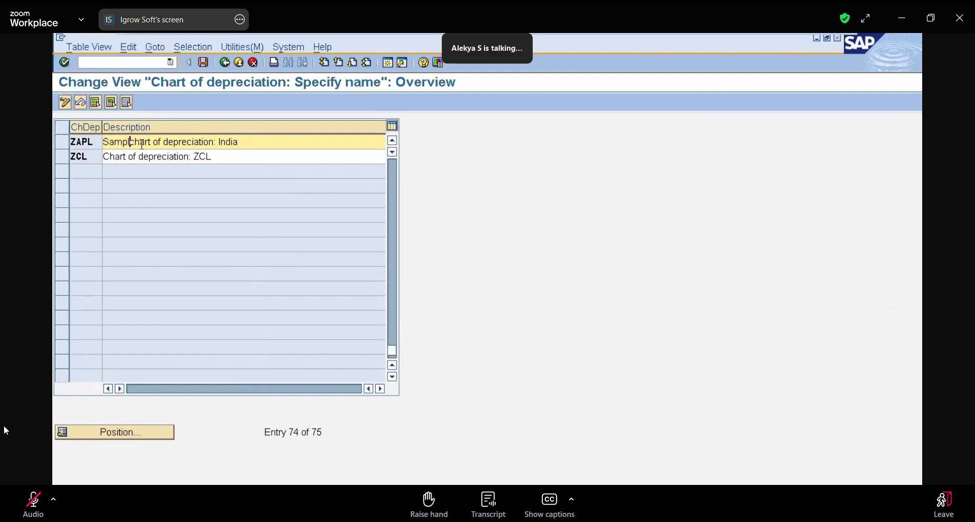
key(Delete)
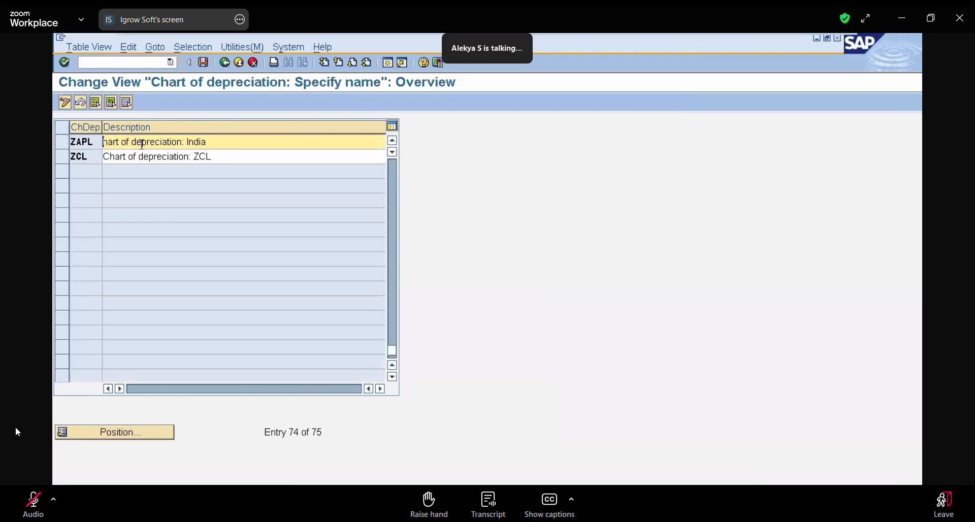
text(c)
key(BackSpace)
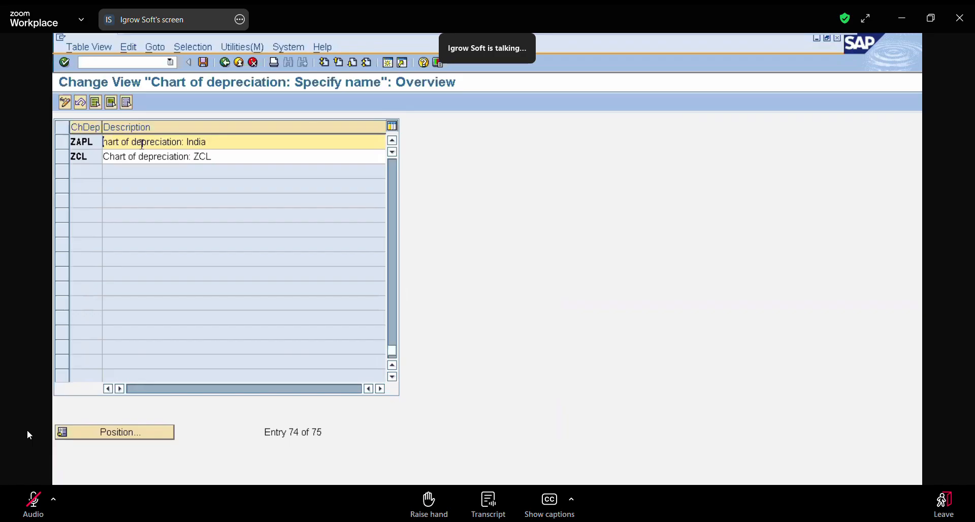
text(C)
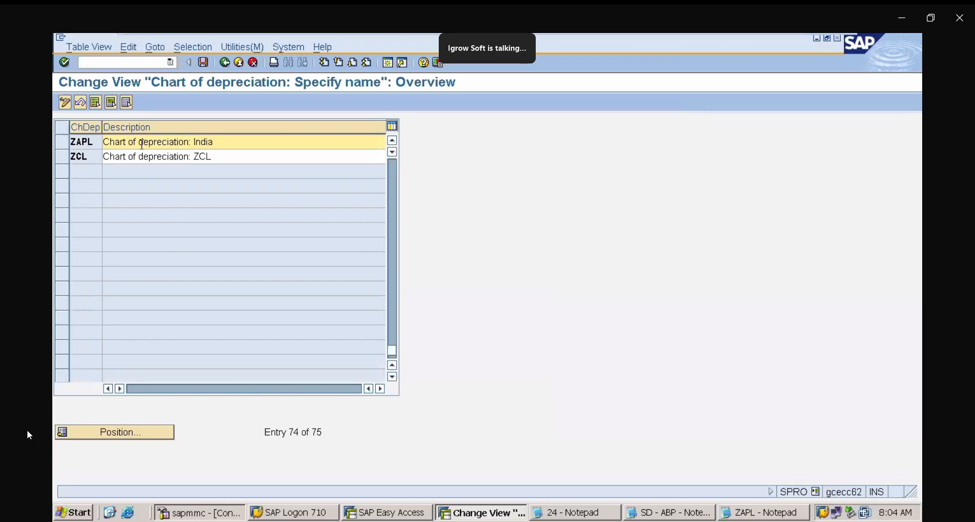
click(225, 62)
click(345, 267)
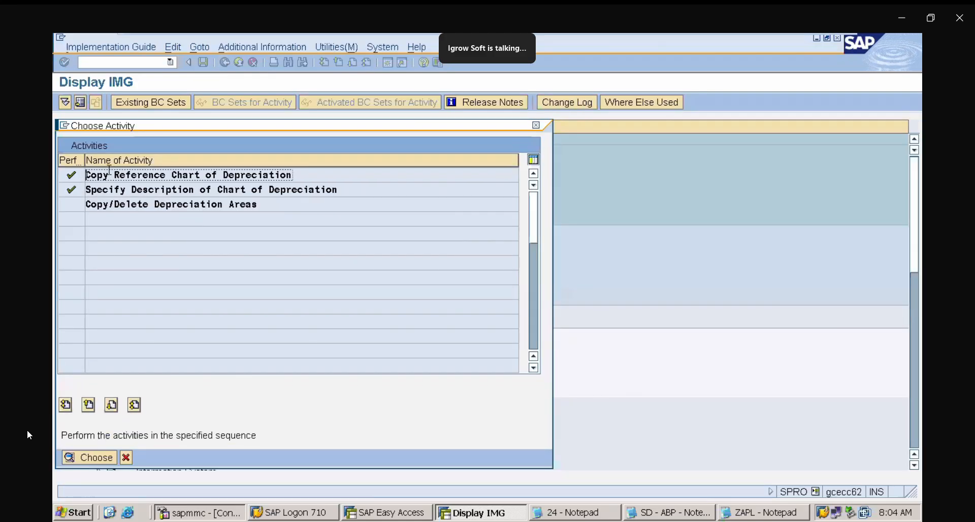
- Reopen the description activity and remove "Sample" from the start of ZAPL's description
double_click(133, 192)
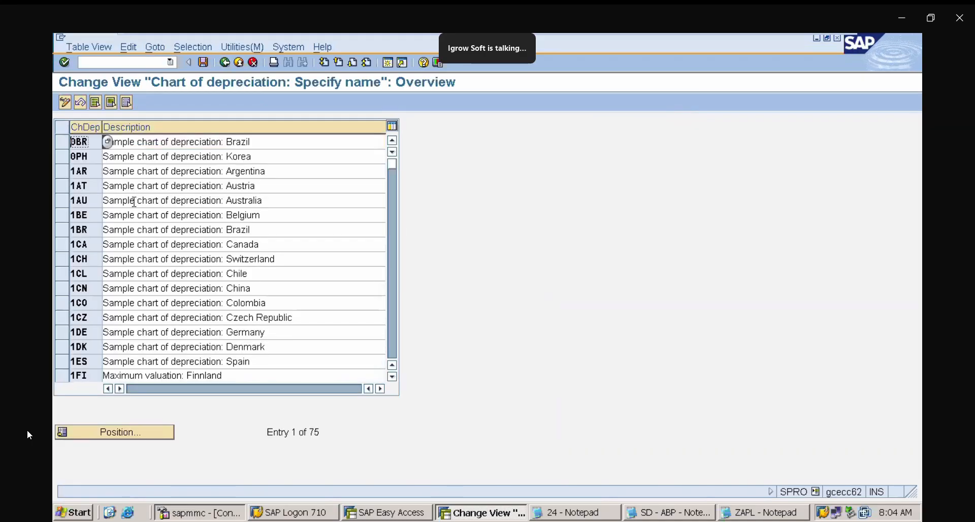
click(152, 436)
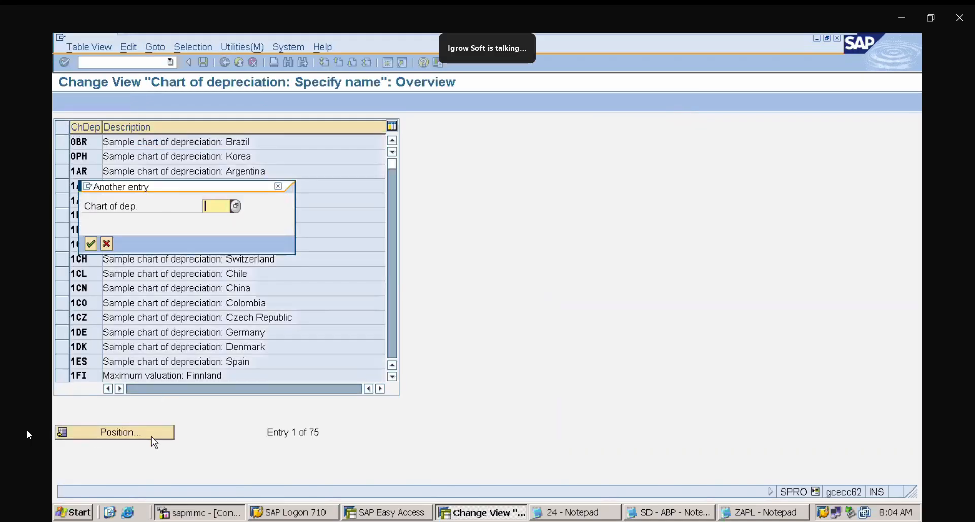
text(ZAPL)
key(Return)
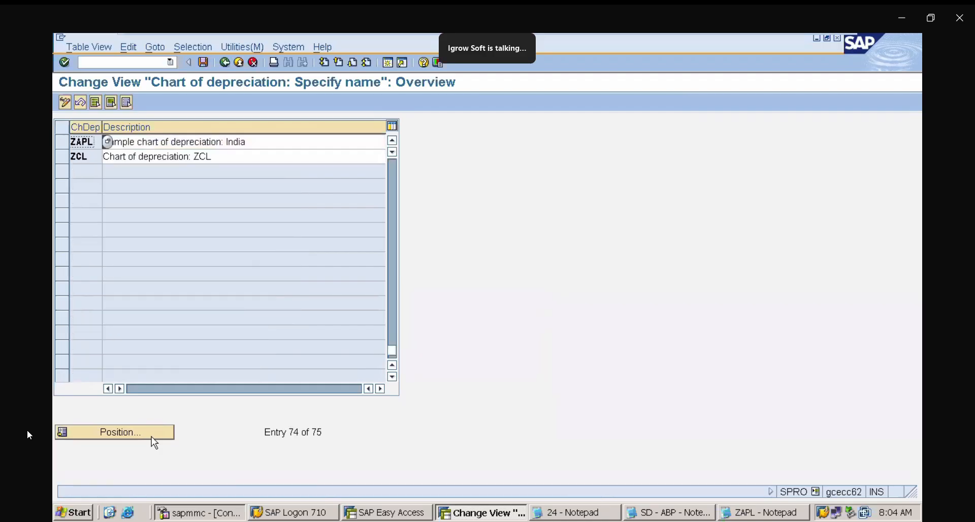
click(140, 142)
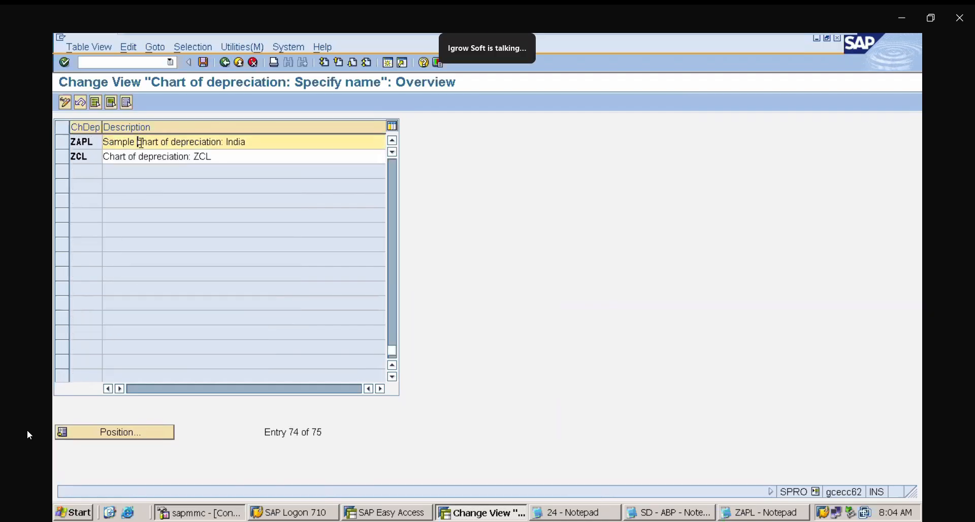
key(BackSpace)
key(BackSpace)
key(BackSpace)
key(BackSpace)
key(BackSpace)
key(BackSpace)
key(BackSpace)
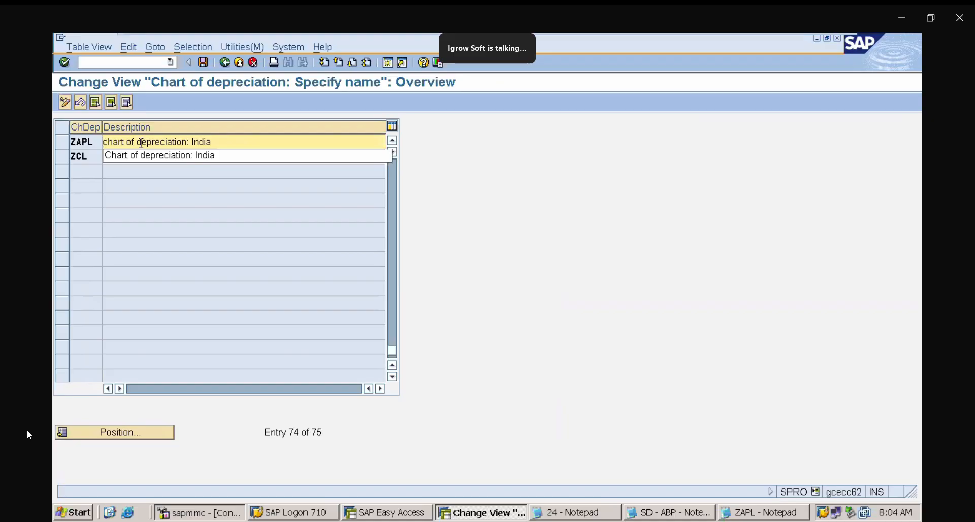
text(C)
key(Delete)
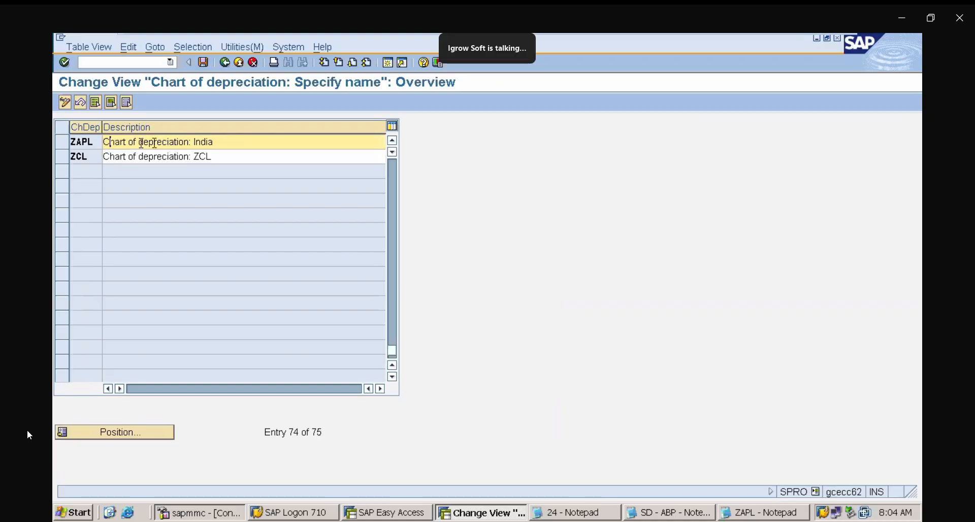
- Set ZAPL's description to "Chart of depreciation: ZAPL", save it to a customizing request and return to the activity list
click(222, 142)
key(BackSpace)
key(BackSpace)
key(BackSpace)
key(BackSpace)
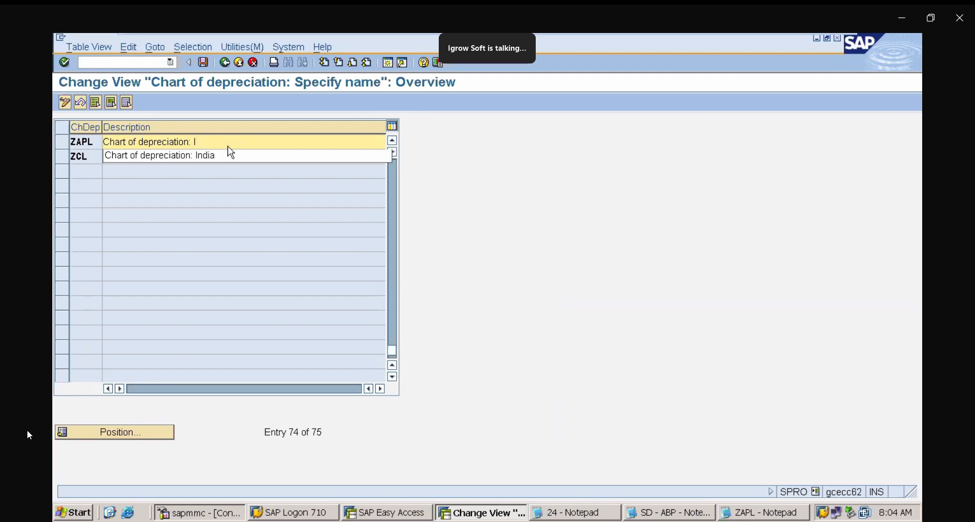
key(BackSpace)
text(ZAPL)
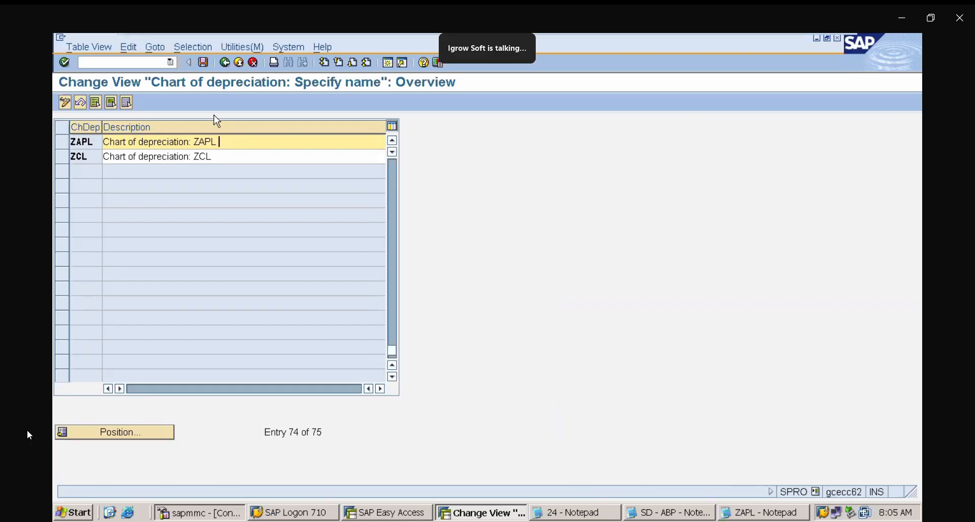
click(204, 63)
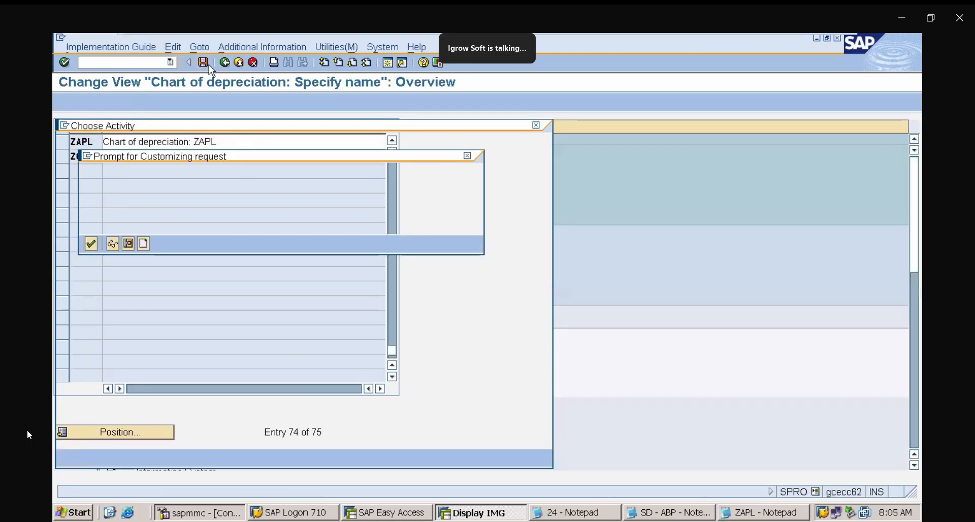
click(91, 243)
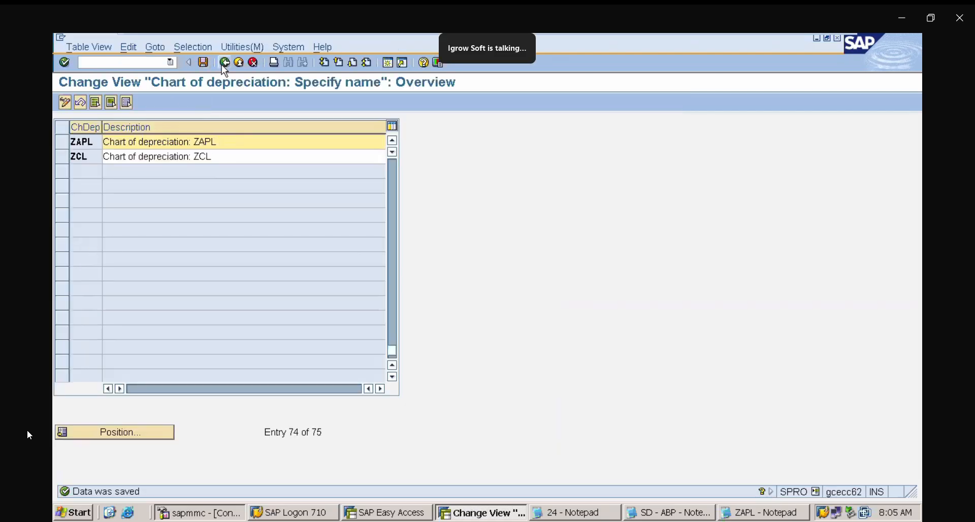
click(223, 63)
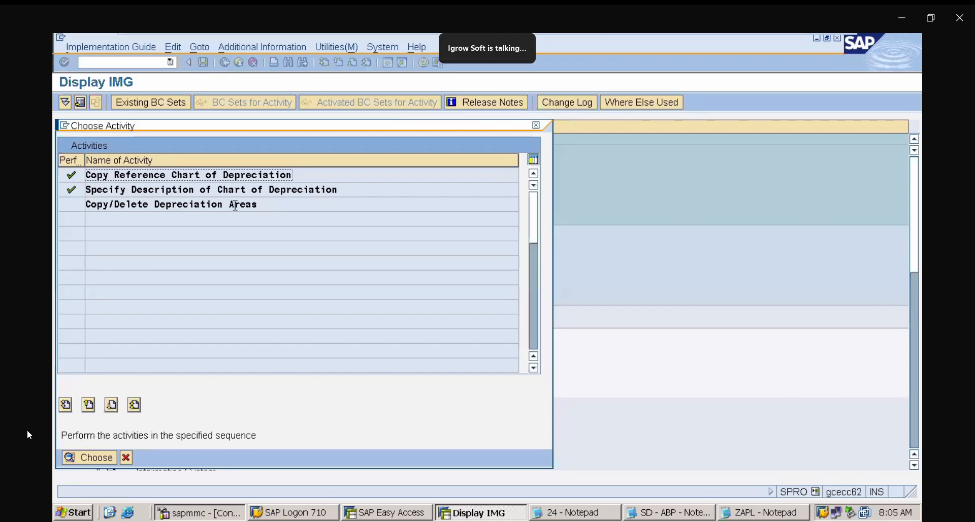
- Add the note line "1C) DELETE DEPRECIATION AREAS NOT REQUIRED" below the 1B entry
click(759, 512)
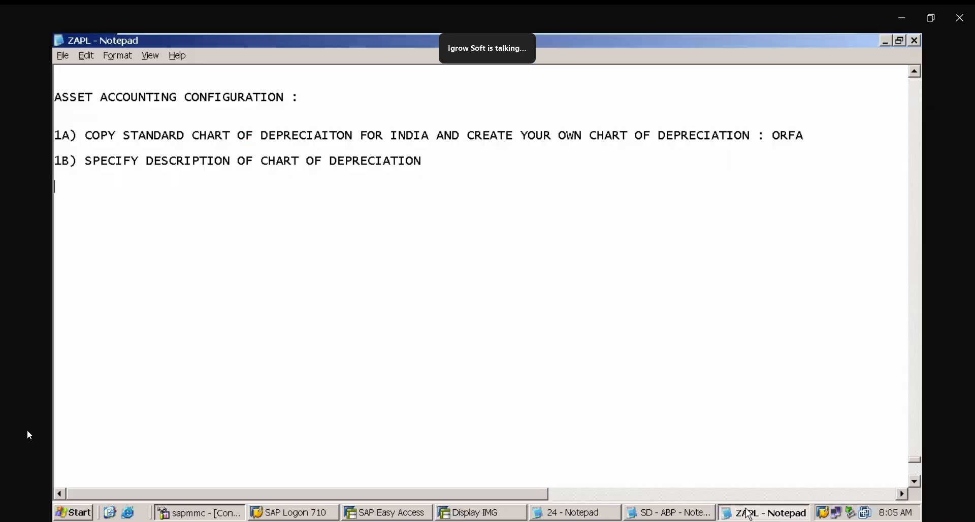
click(60, 192)
text(1C) CI)
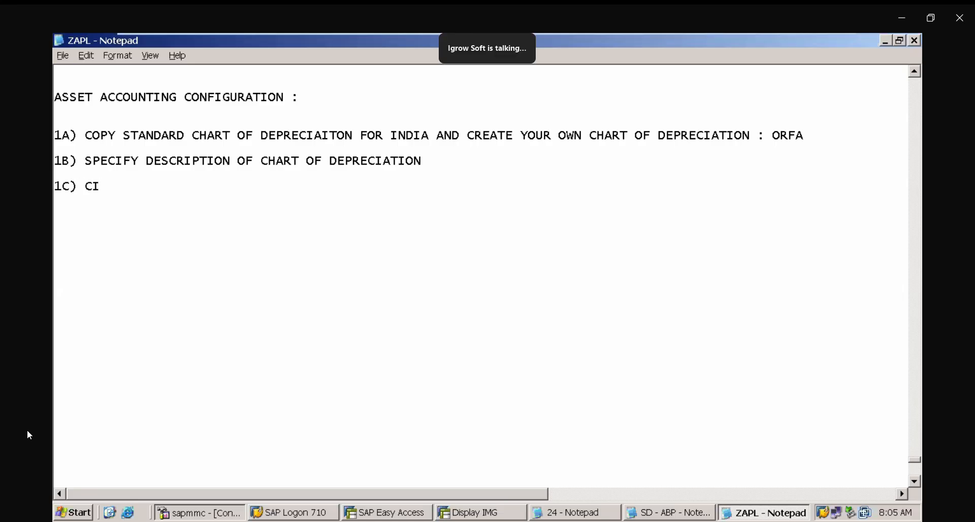
key(BackSpace)
text(OPY / DELE)
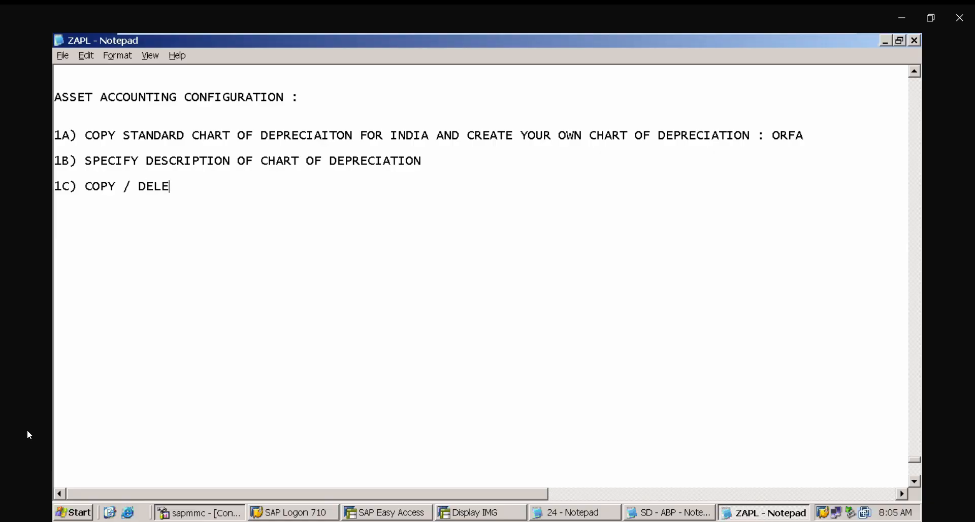
key(BackSpace)
key(BackSpace)
key(BackSpace)
key(BackSpace)
key(BackSpace)
key(BackSpace)
key(BackSpace)
key(BackSpace)
key(BackSpace)
key(BackSpace)
key(BackSpace)
text(D)
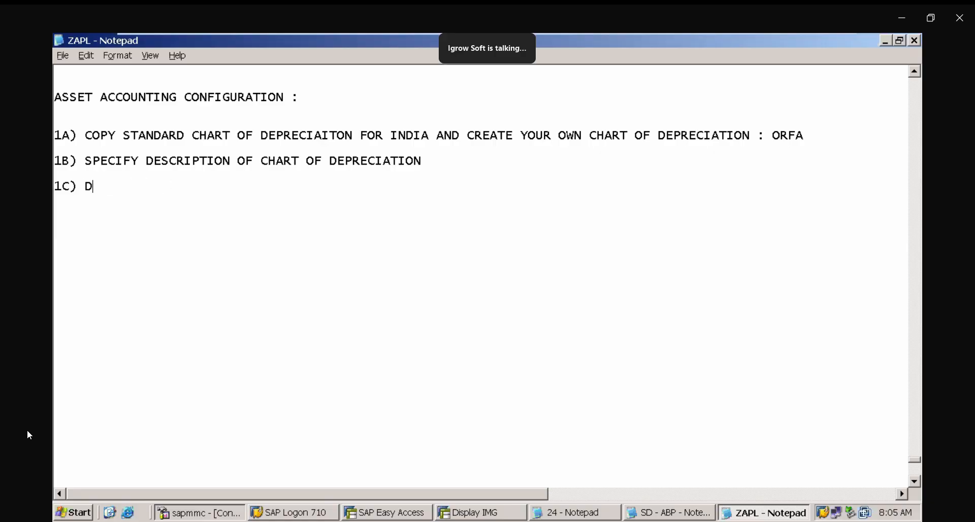
text(ELETE DEPRECIATI)
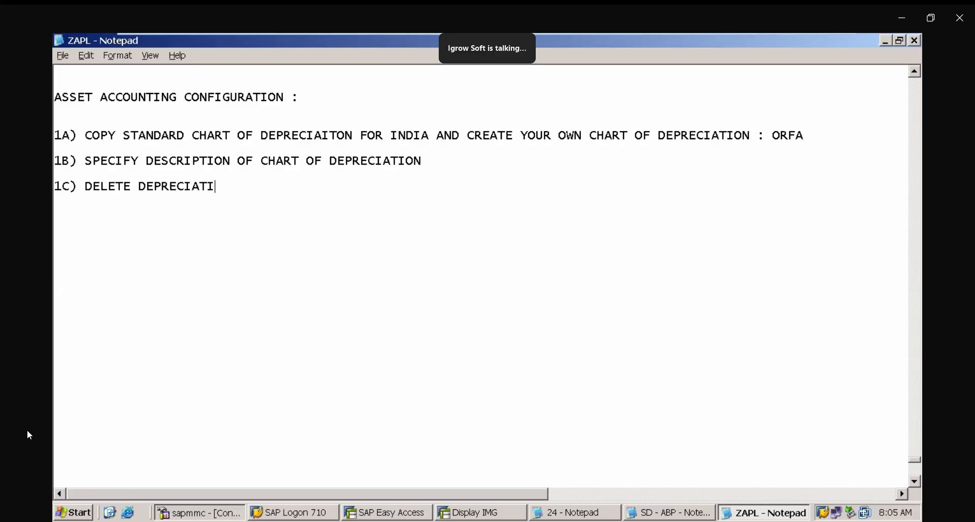
text(ON AREAS NOT)
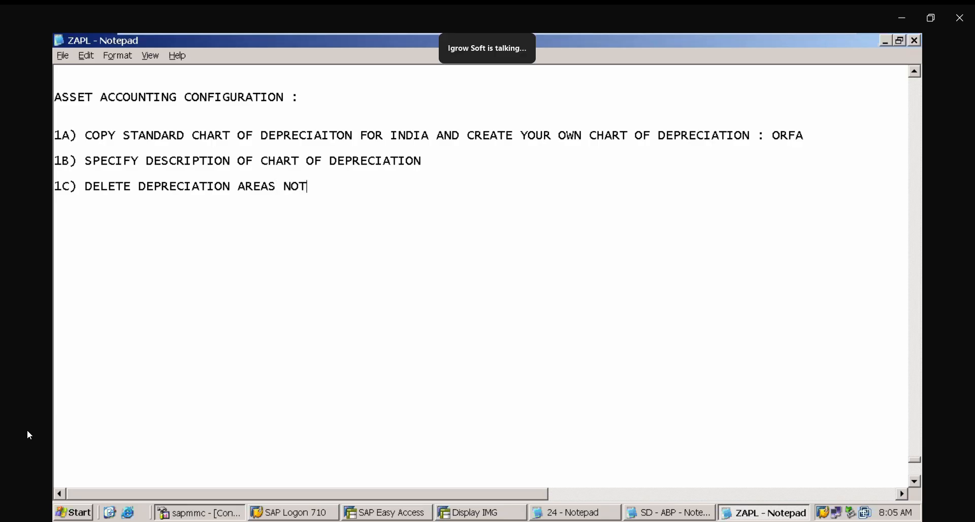
text( RQIRE)
key(BackSpace)
key(BackSpace)
key(BackSpace)
key(BackSpace)
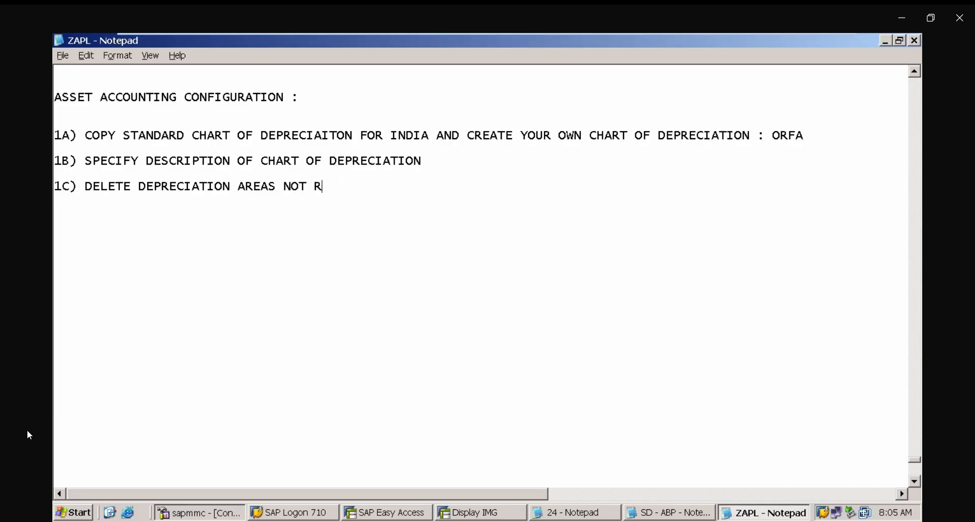
text(EQUIRED)
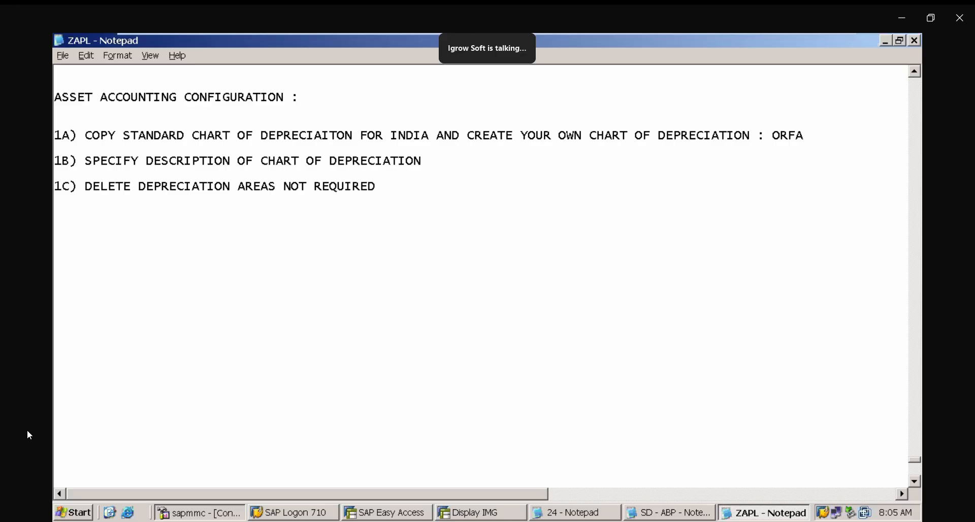
- Return to the IMG and open Copy/Delete Depreciation Areas for chart of depreciation ZAPL
click(481, 513)
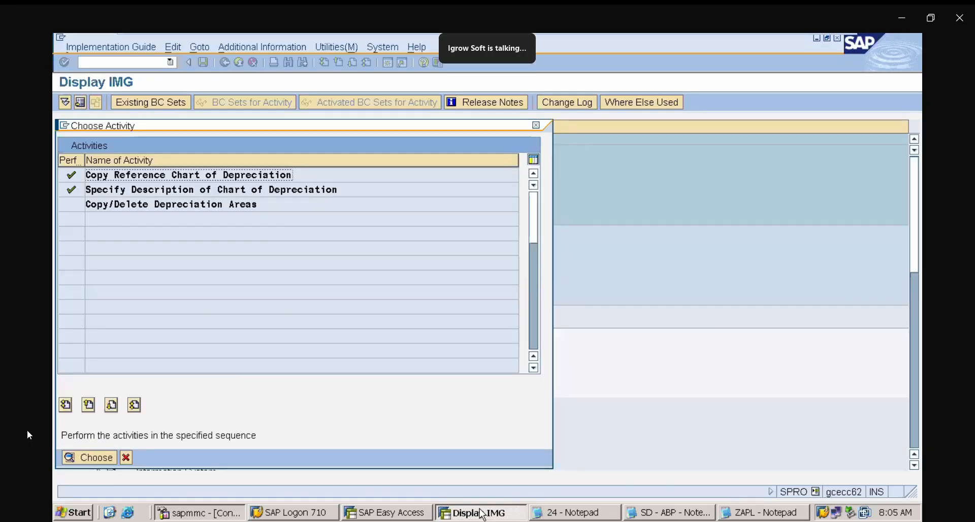
double_click(166, 205)
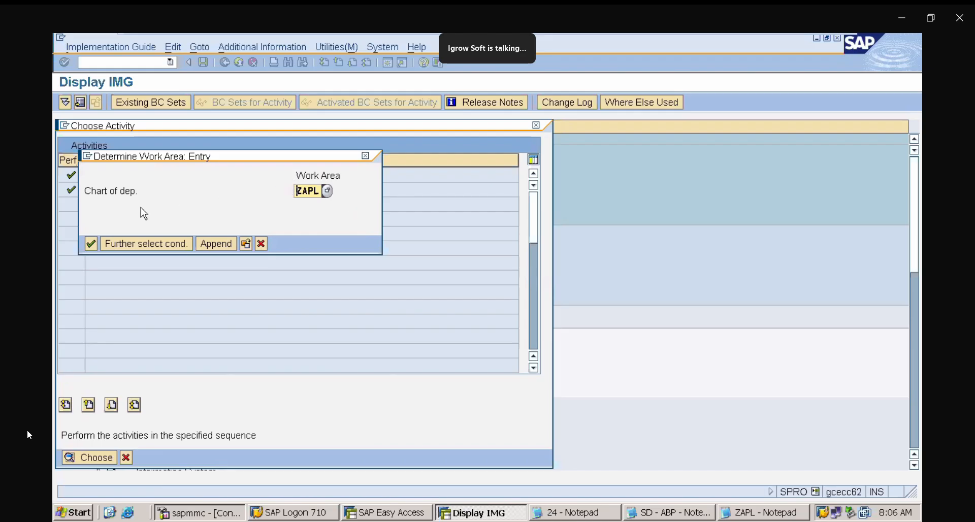
click(91, 243)
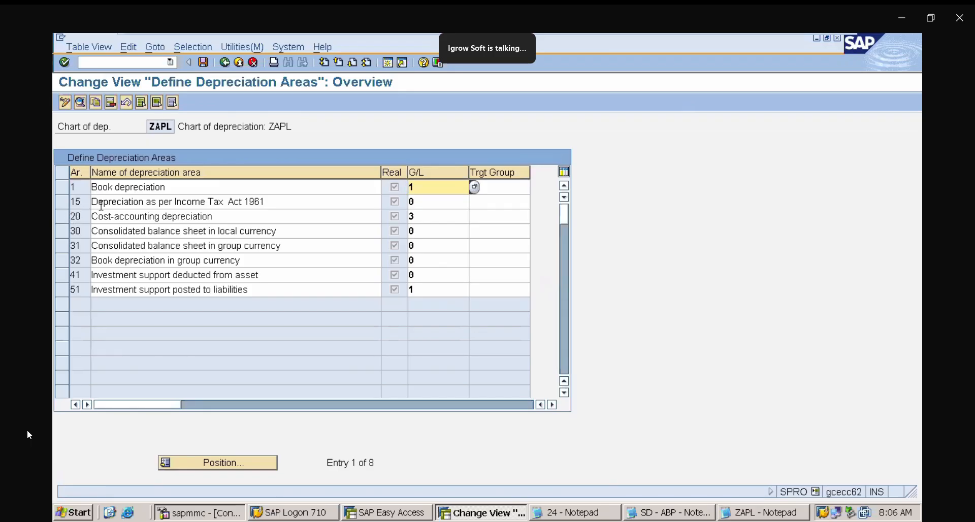
- Delete depreciation areas 20, 30, 31, 32, 41 and 51, keeping only areas 1 and 15
click(64, 219)
click(63, 230)
click(63, 246)
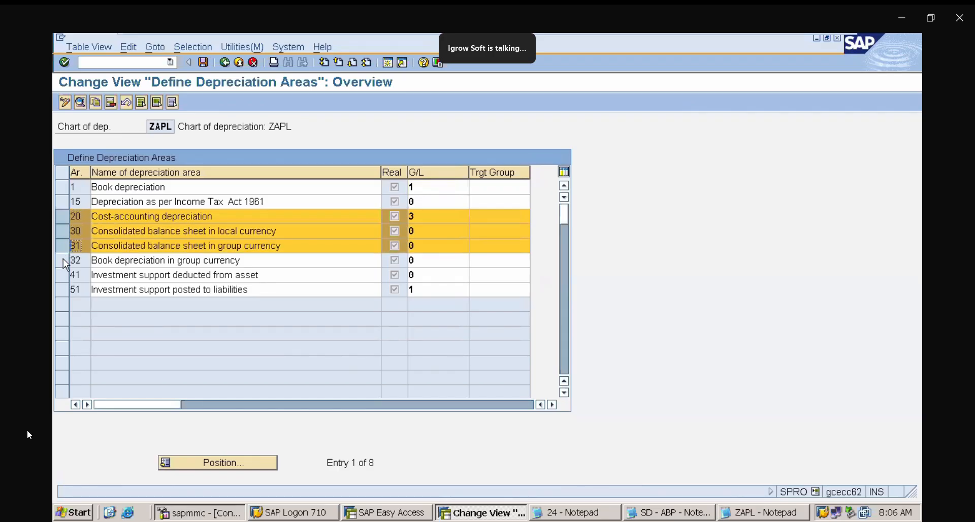
click(63, 262)
click(62, 275)
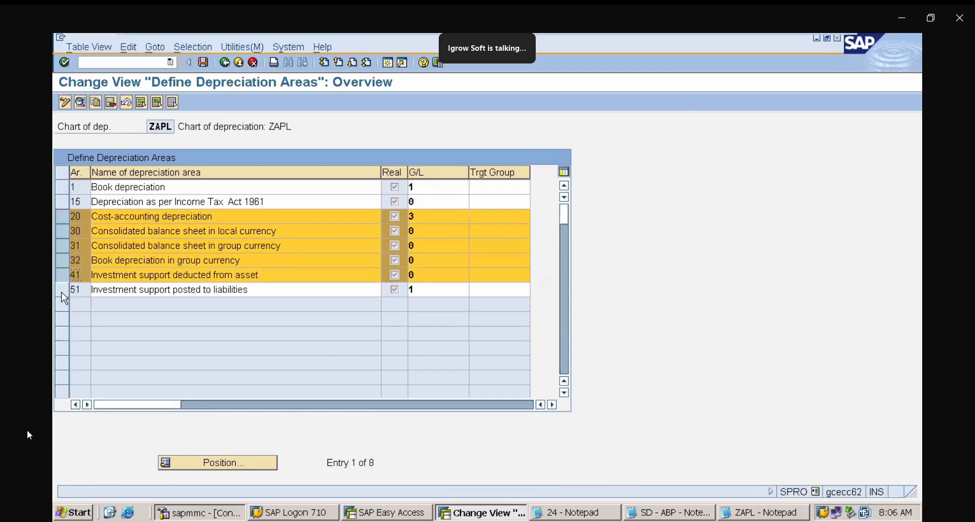
click(62, 290)
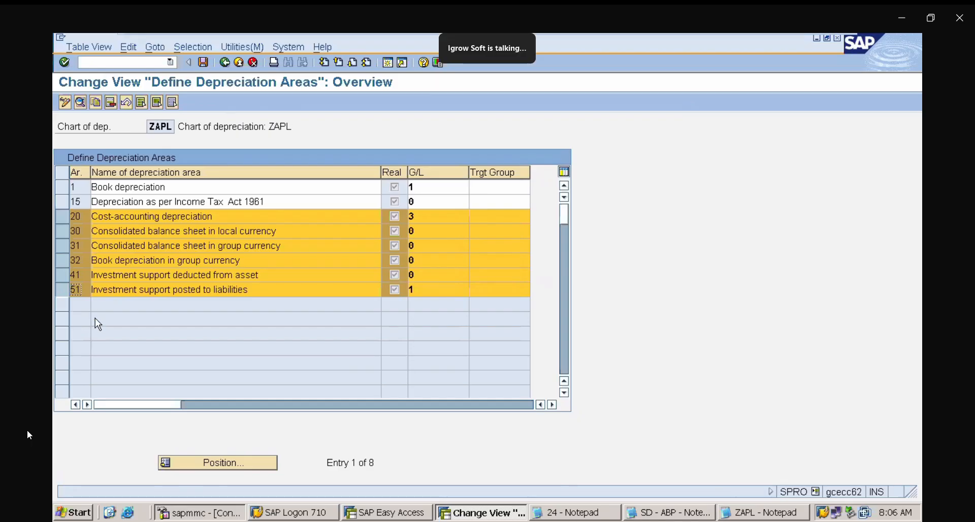
click(110, 103)
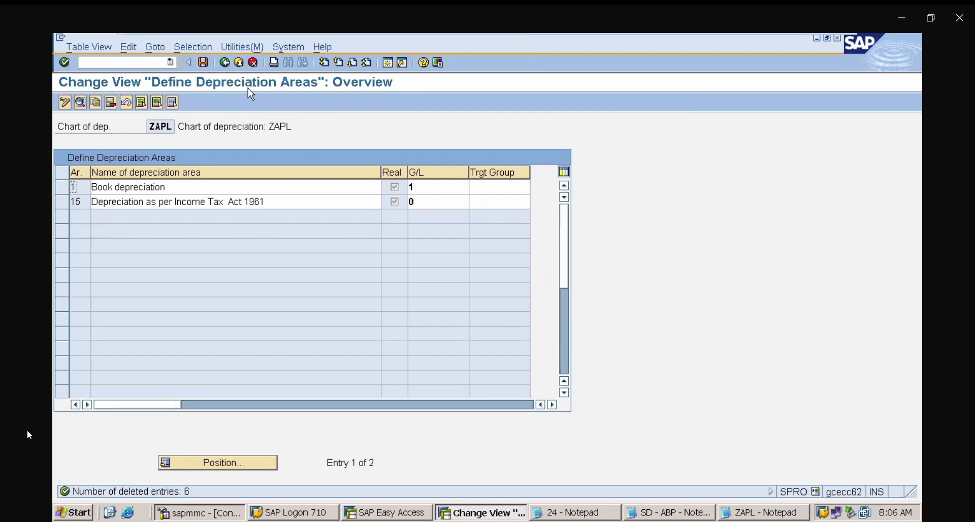
- Leave the depreciation areas without saving the deletions and reopen Copy/Delete Depreciation Areas for chart of depreciation ZAPL
click(230, 63)
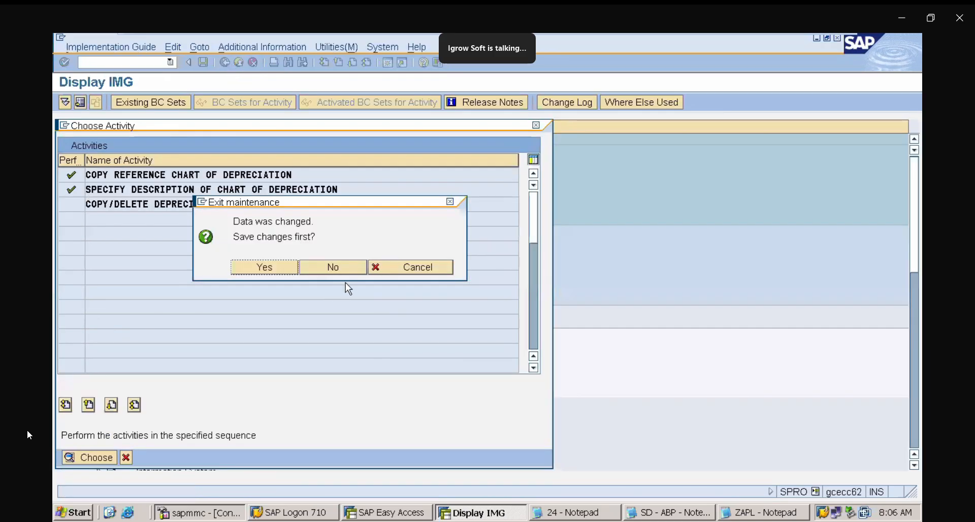
click(351, 269)
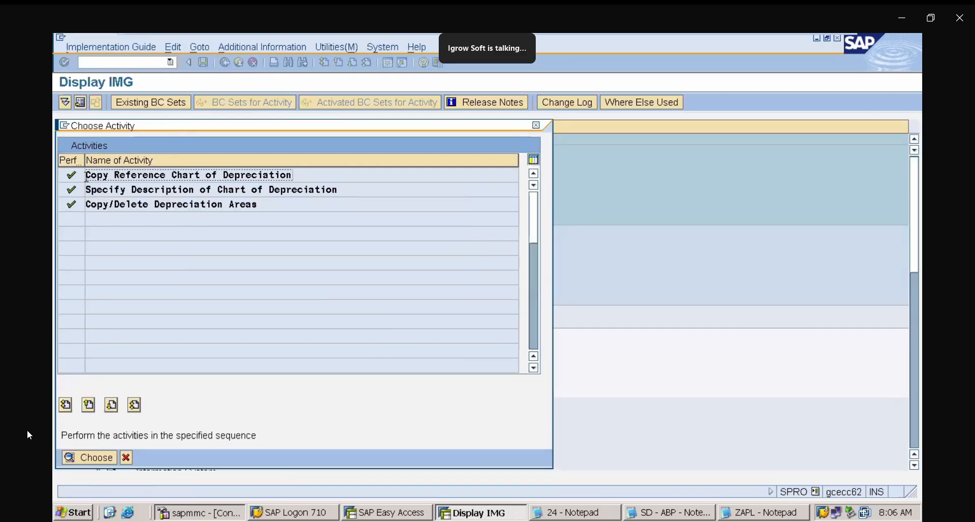
double_click(142, 204)
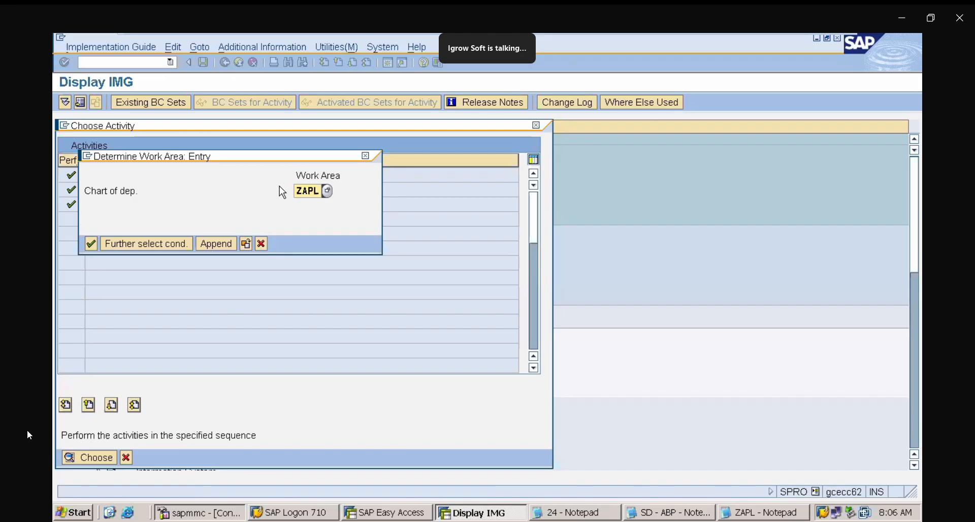
click(92, 243)
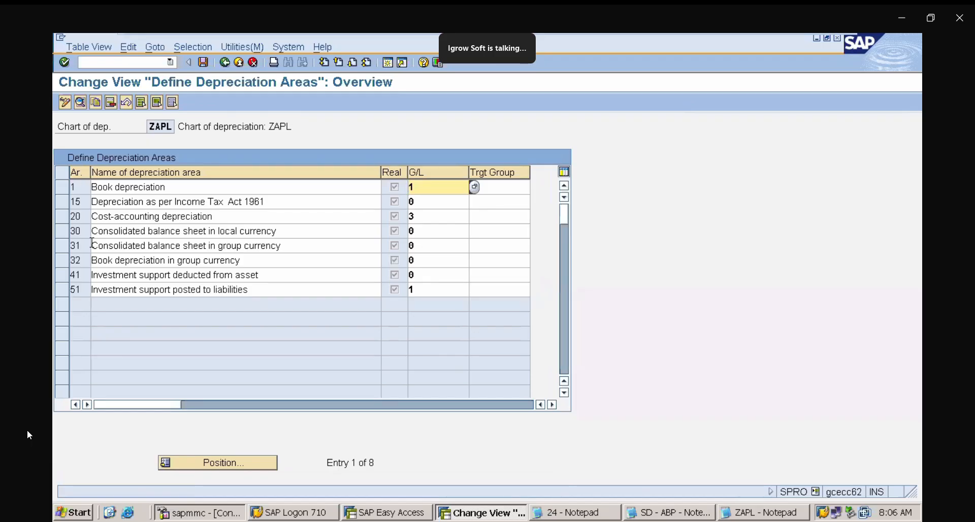
- Delete depreciation areas 20, 30, 31, 32, 41 and 51, save to the customizing request, and return to the activity list
click(63, 220)
click(66, 233)
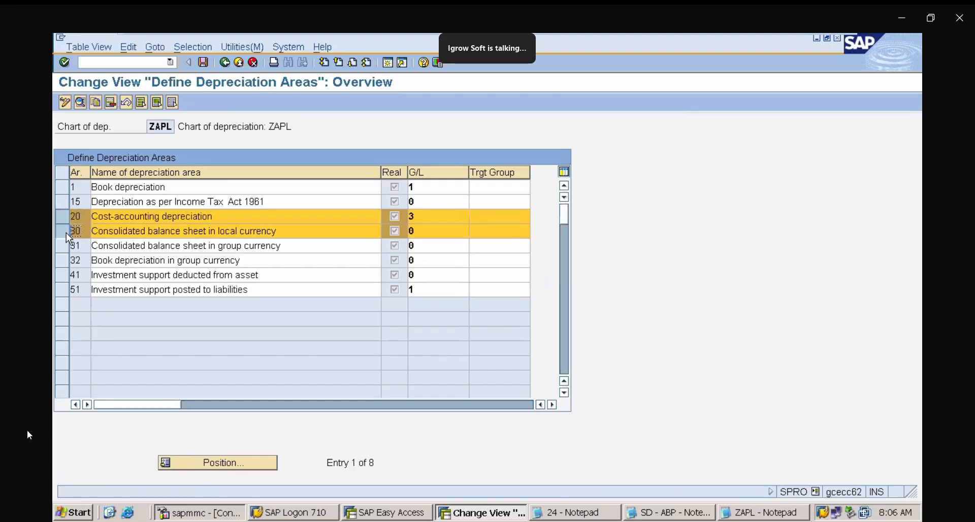
click(66, 246)
click(66, 261)
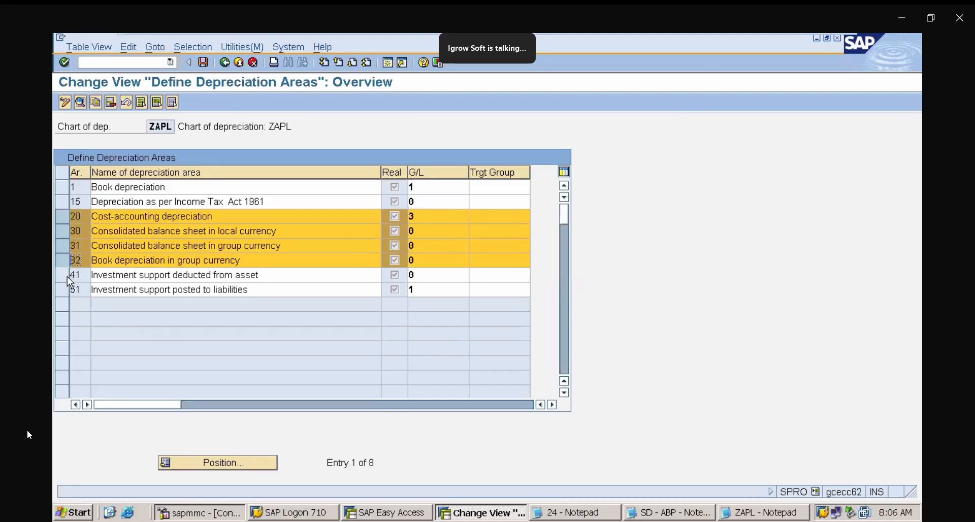
click(67, 275)
click(67, 290)
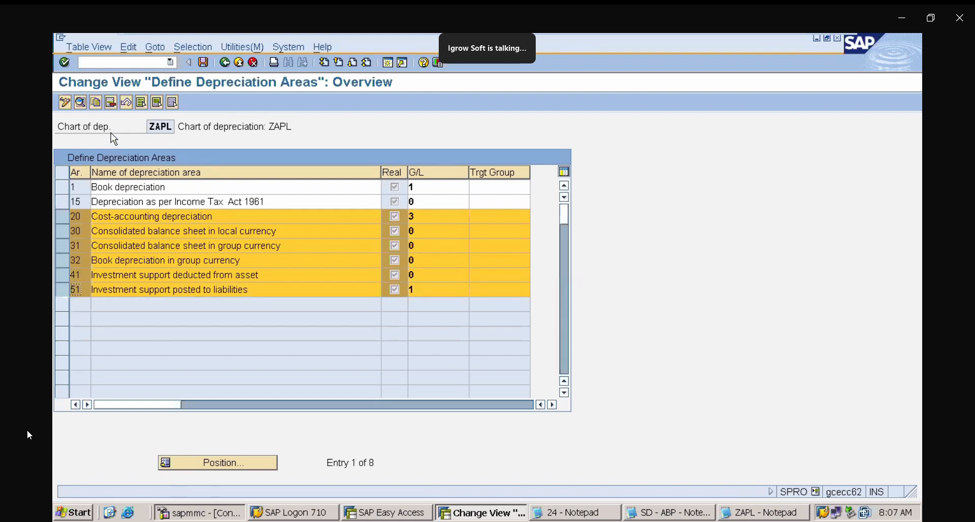
click(110, 103)
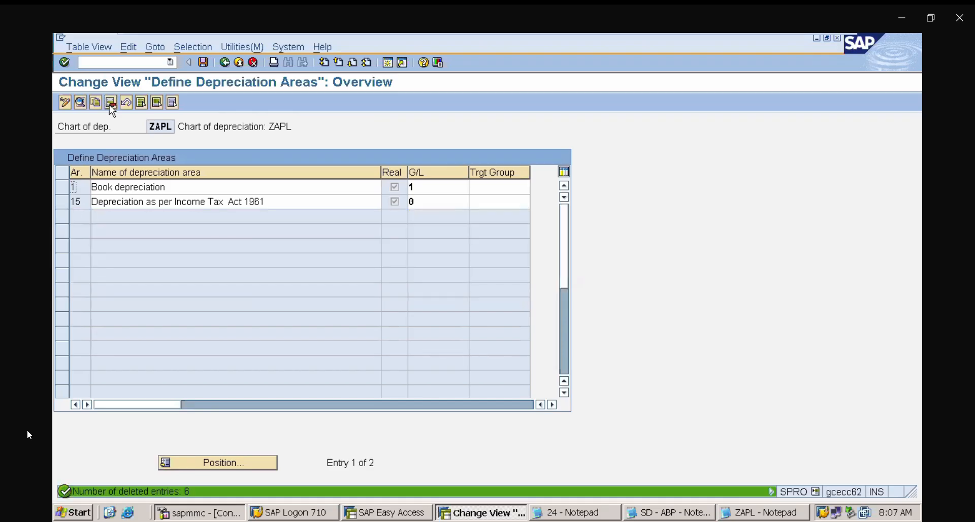
click(204, 62)
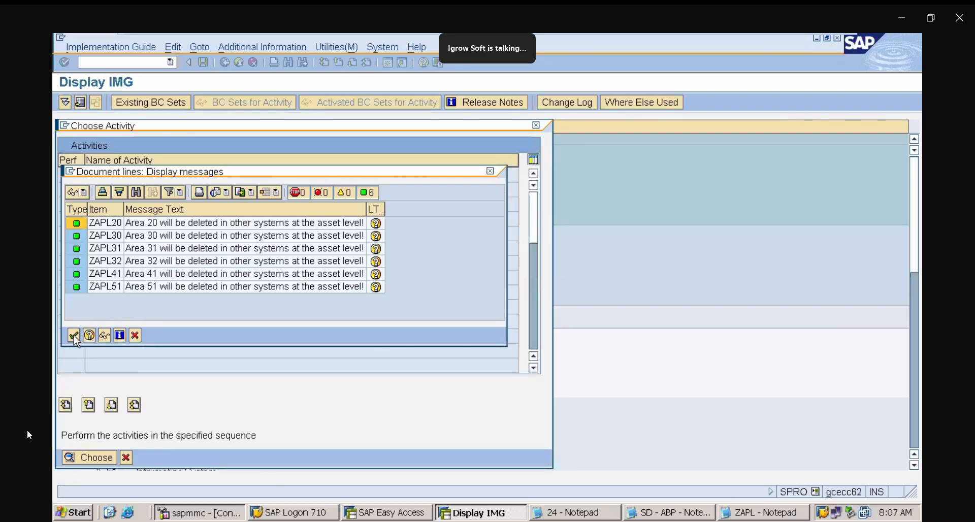
click(75, 335)
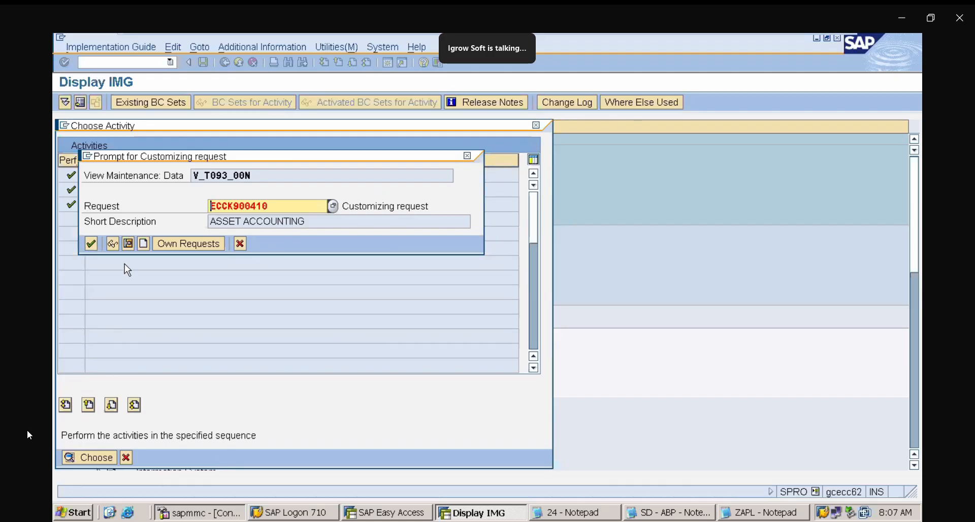
click(93, 247)
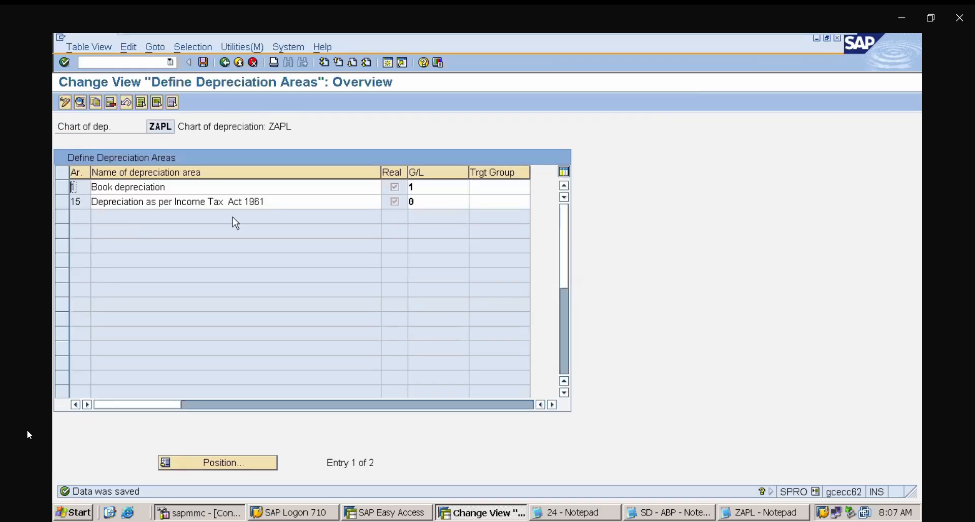
click(226, 62)
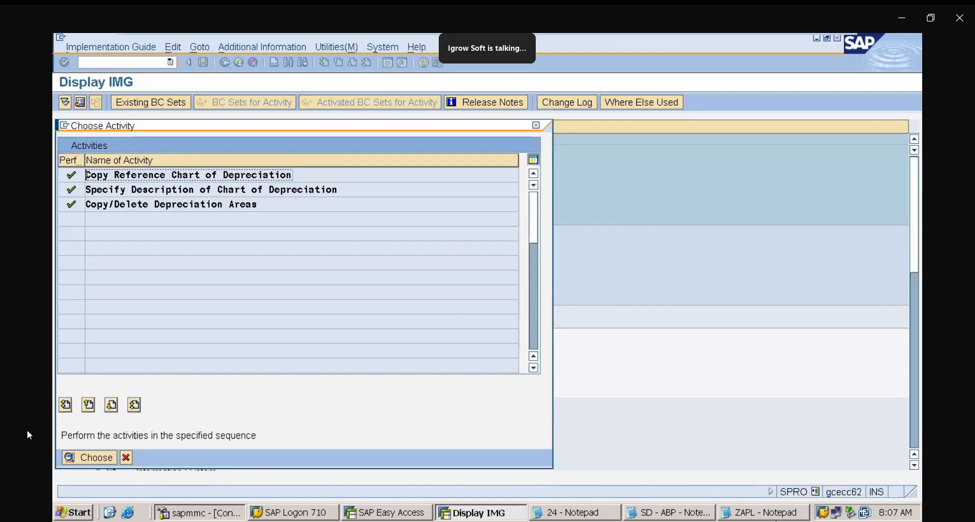
- In the ZAPL notes, remove the blank lines between the 1A, 1B and 1C entries
click(788, 514)
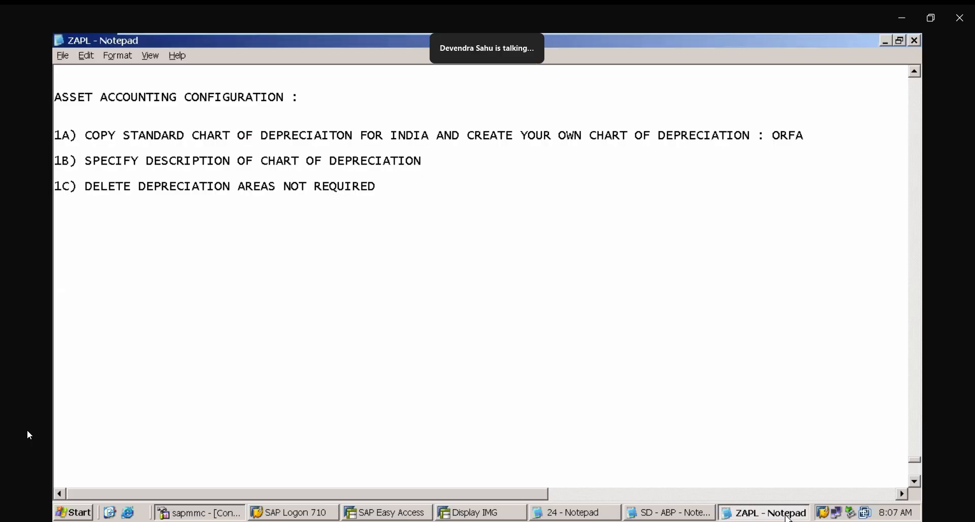
click(80, 146)
key(BackSpace)
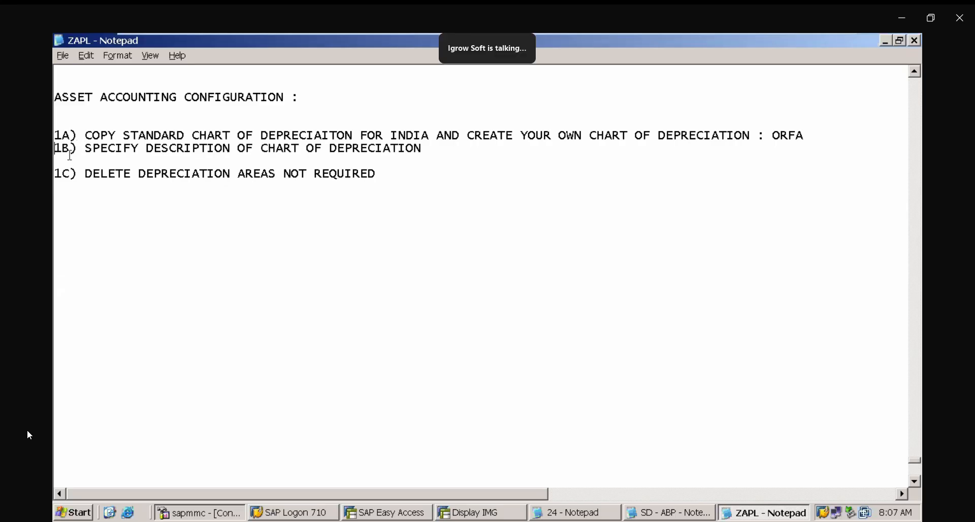
click(68, 158)
key(BackSpace)
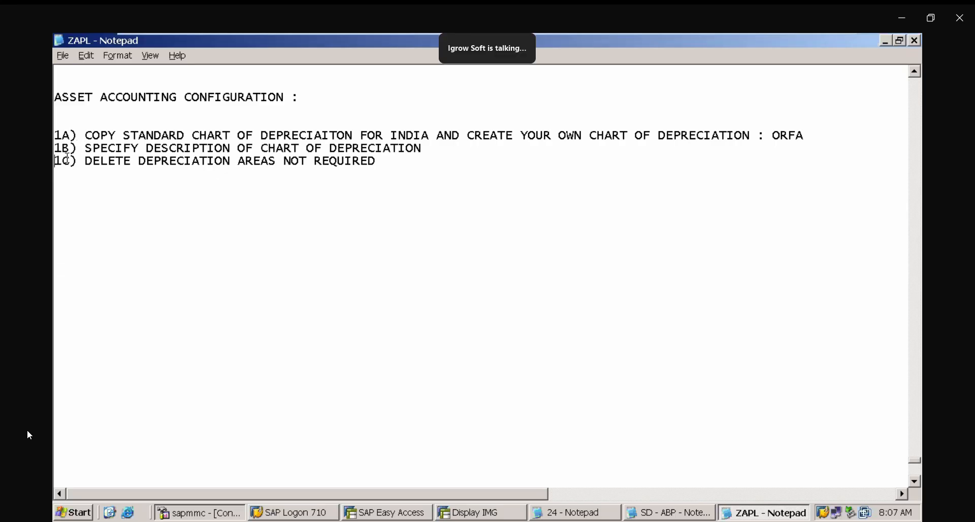
- Add the note line "2) ASSIGN INPUT TAX INDICATOR FOR NON TAXABLE ACQUISITIONS:" below the 1C entry
click(66, 201)
text(1)
key(BackSpace)
text(2) )
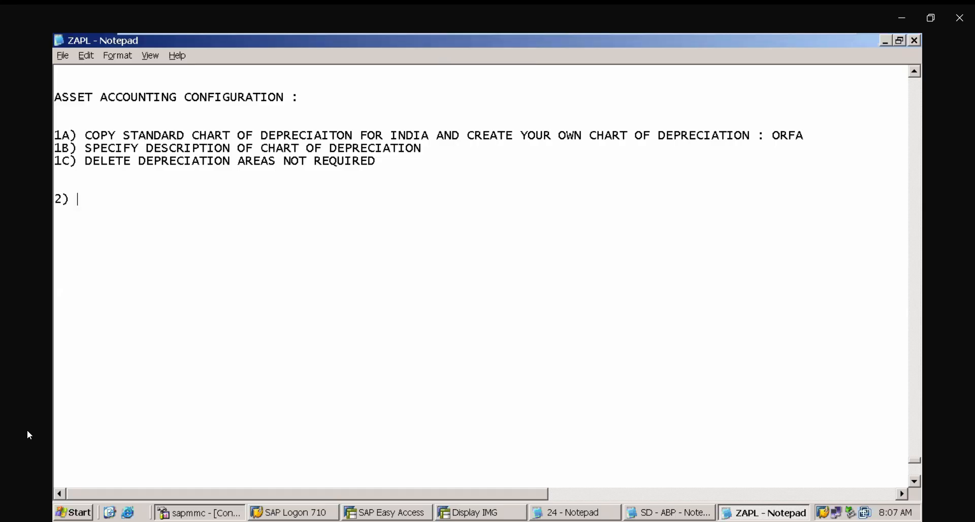
text(ASSIGN INOUT)
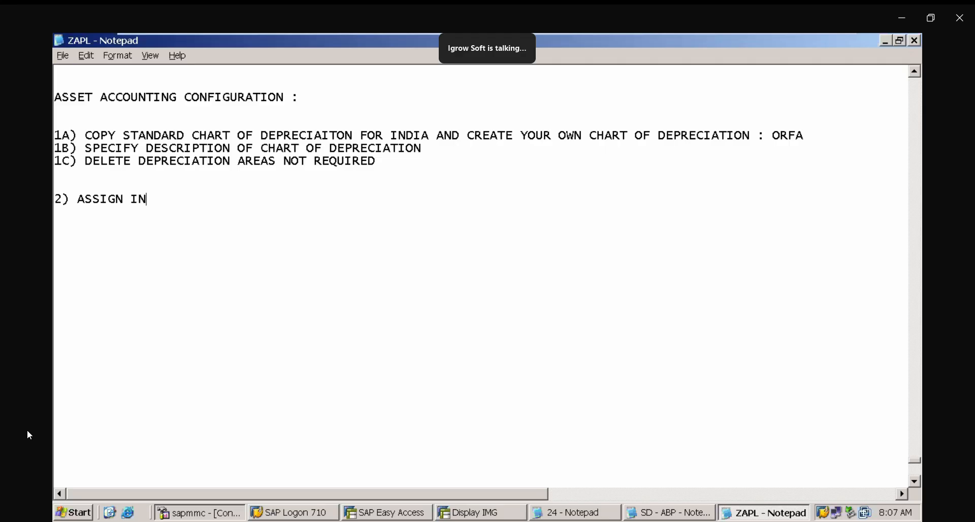
key(BackSpace)
key(BackSpace)
key(BackSpace)
text(PU)
key(BackSpace)
text(UT TAX INDICATOR )
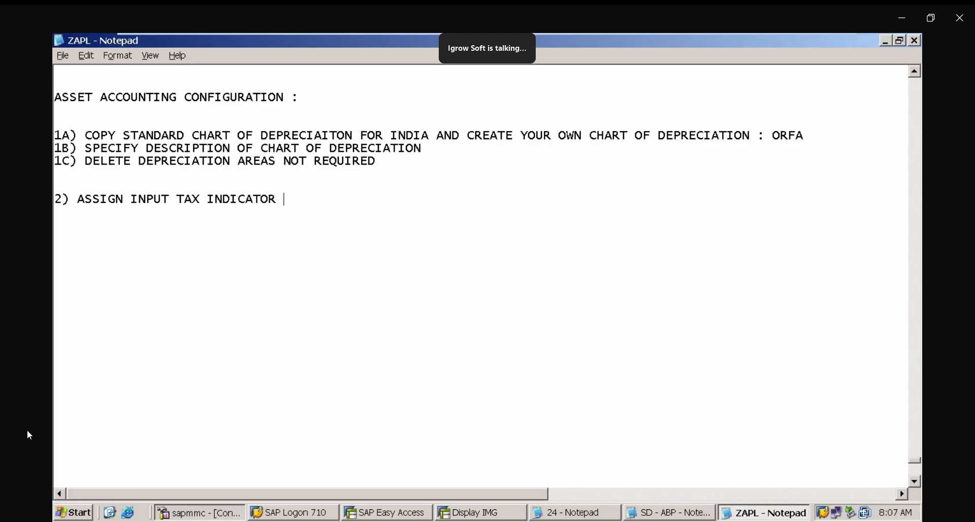
text(FOR NON TA)
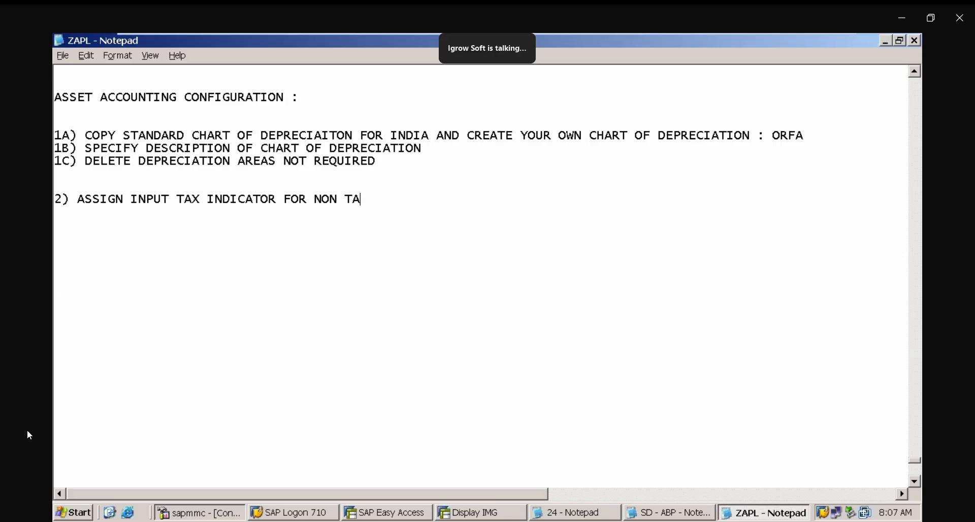
text(XABLE ACQUISITIONS)
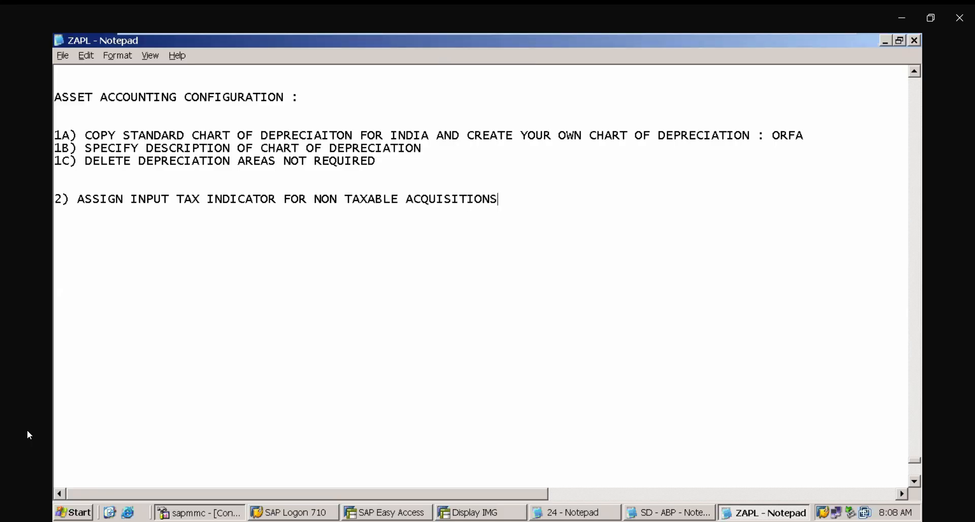
text(:)
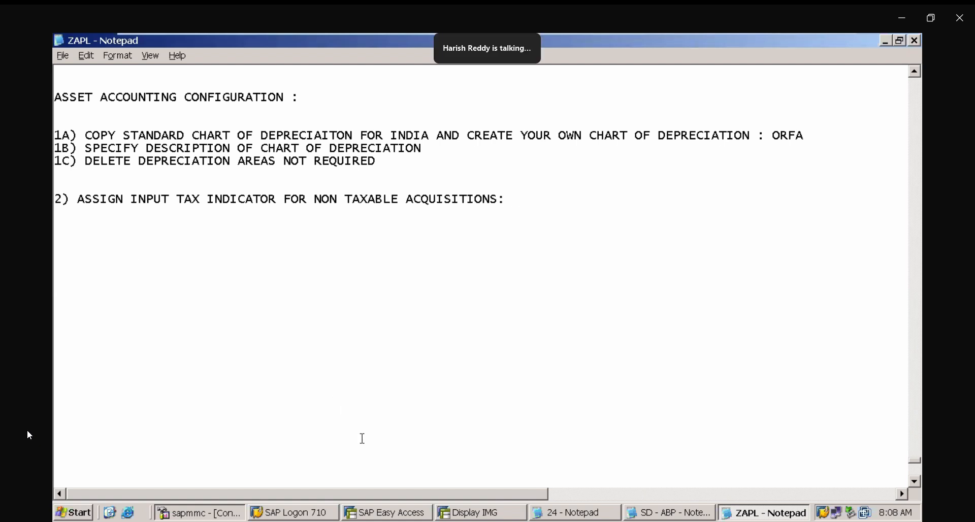
- Return to the IMG and open Assign Input Tax Indicator for Non-Taxable Acquisitions under Asset Accounting's Integration with the General Ledger
click(485, 515)
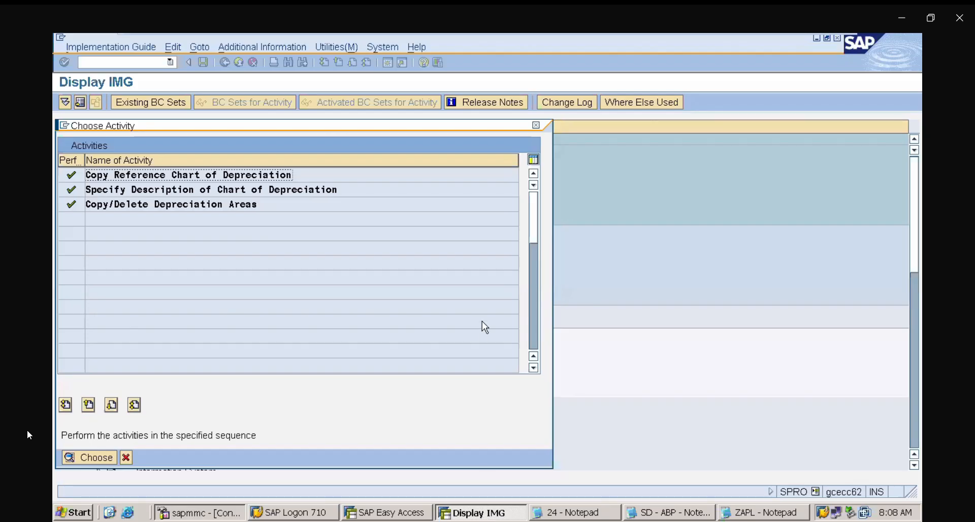
click(535, 124)
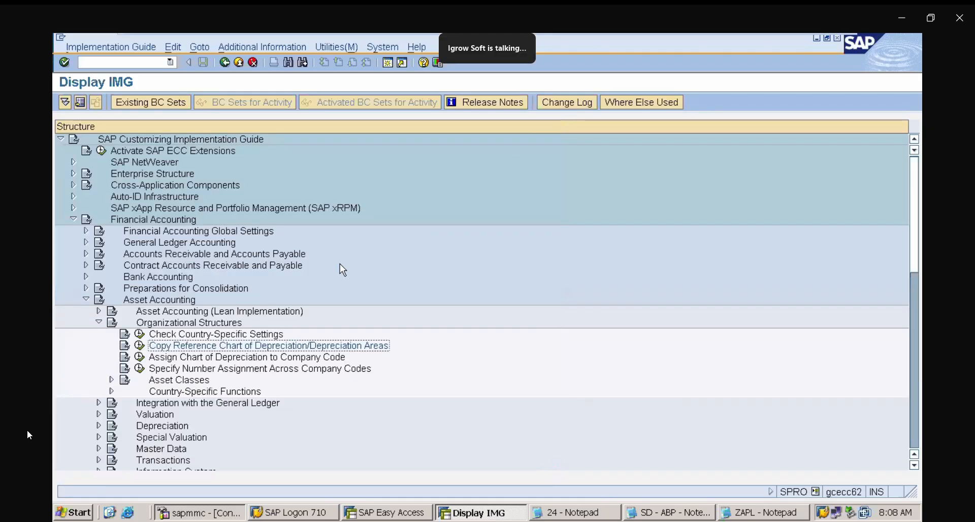
click(99, 323)
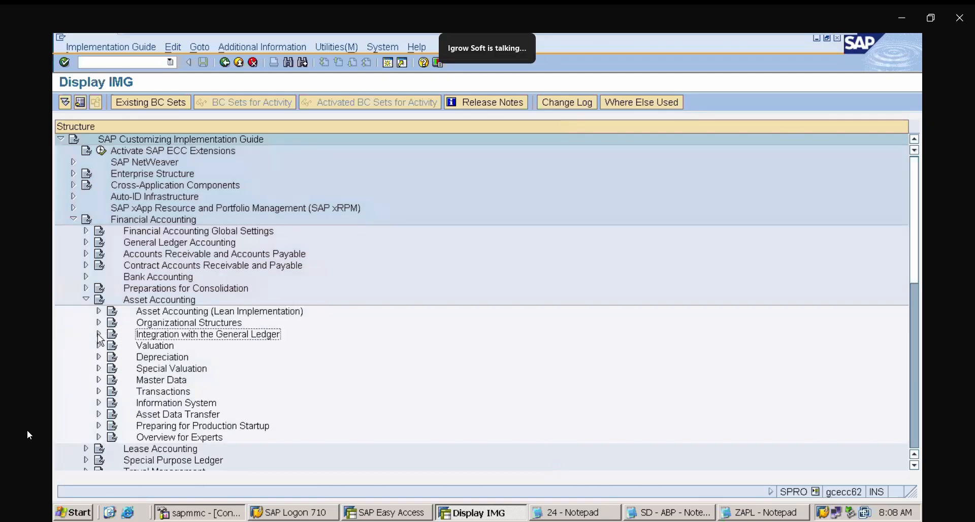
click(99, 335)
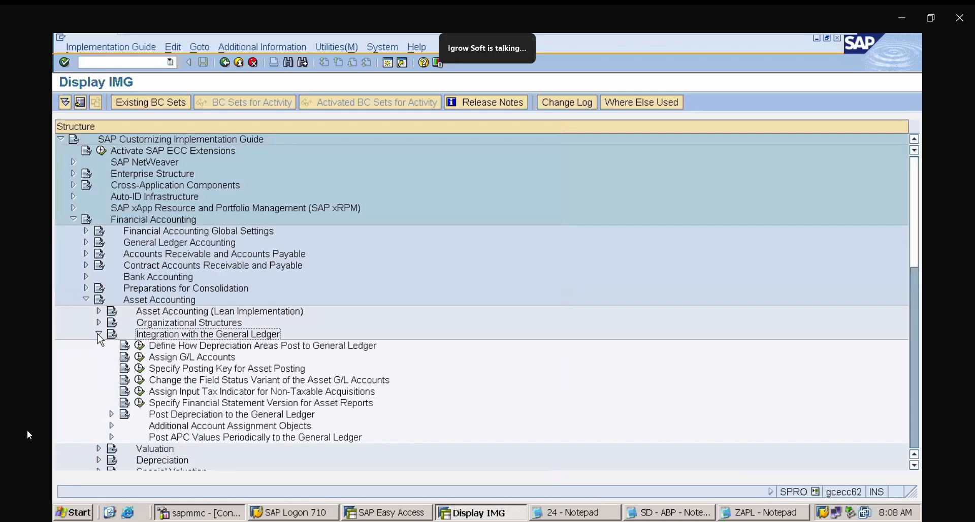
click(236, 392)
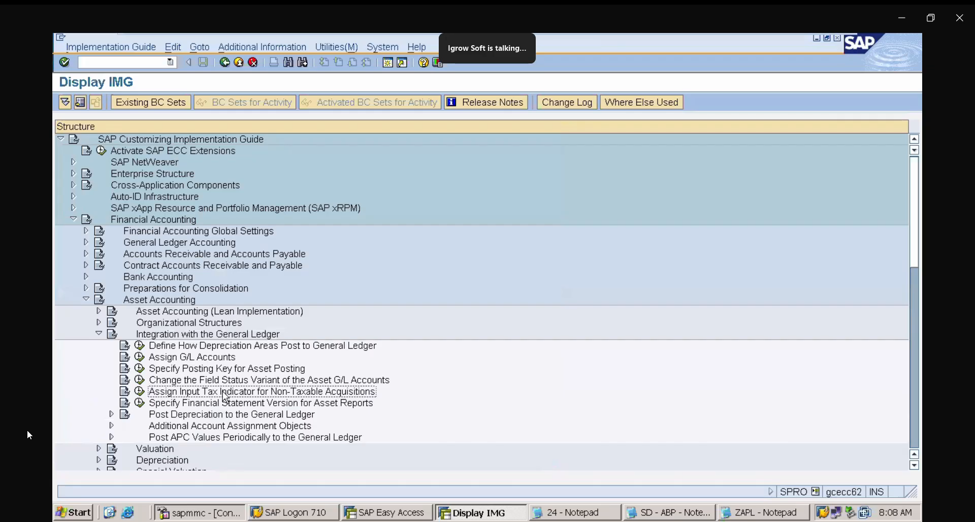
click(191, 336)
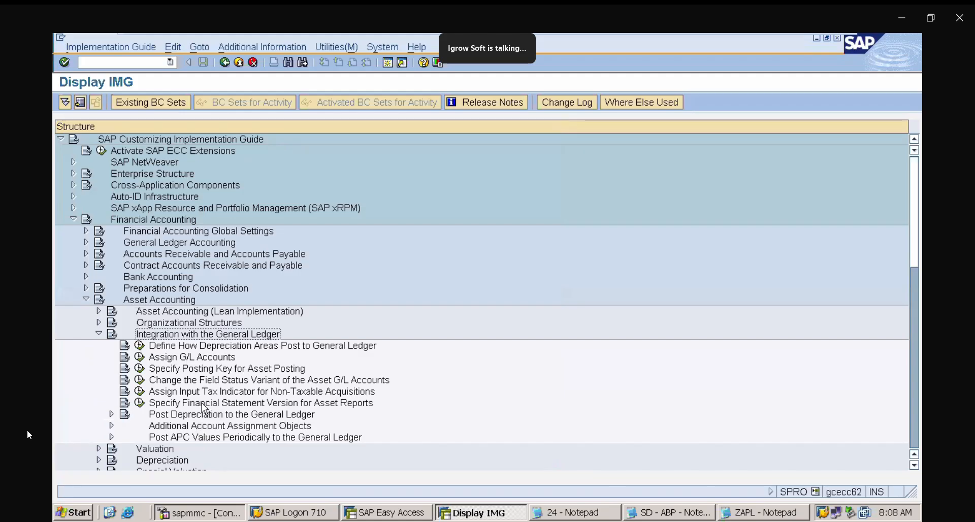
click(224, 393)
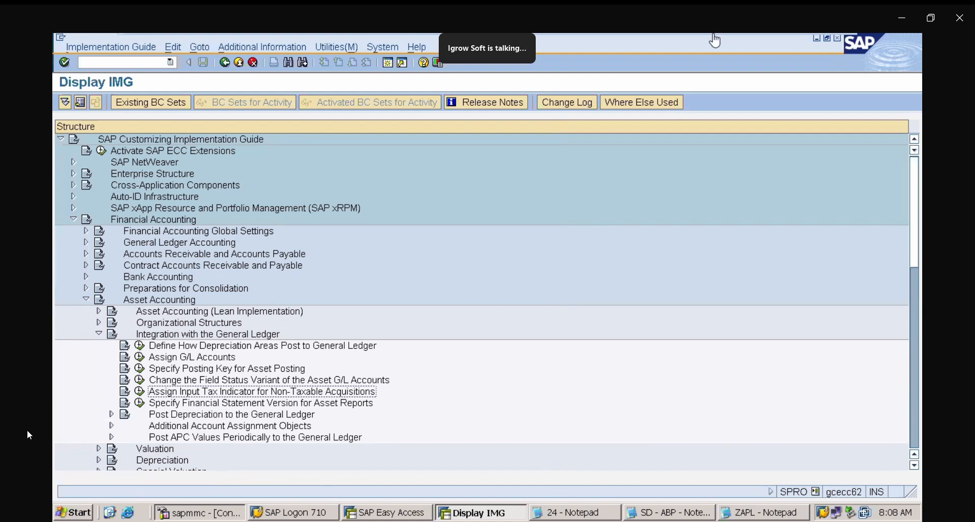
mouse_move(715, 38)
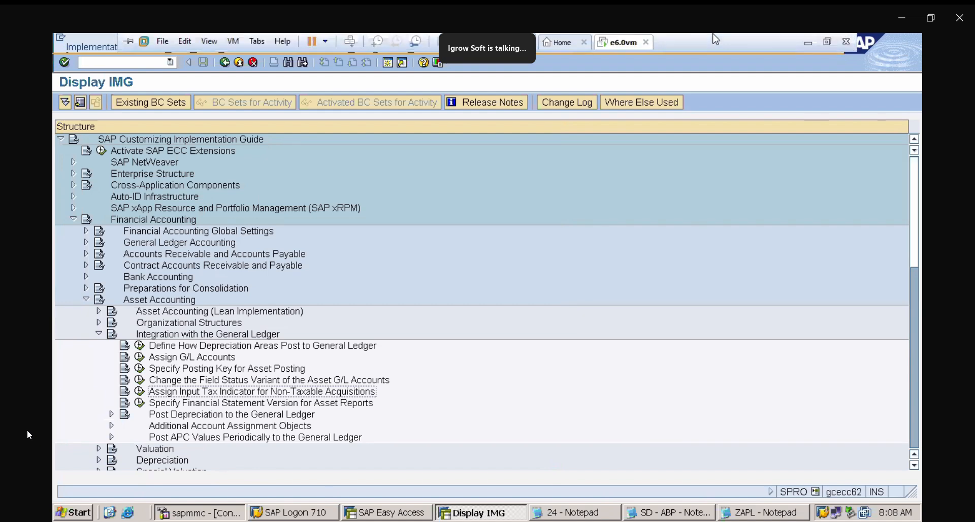
click(808, 39)
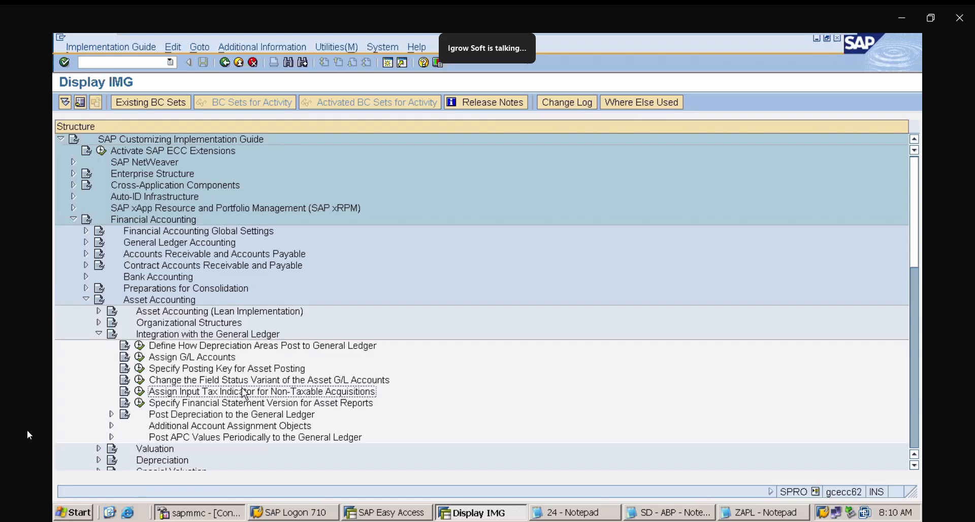
click(139, 392)
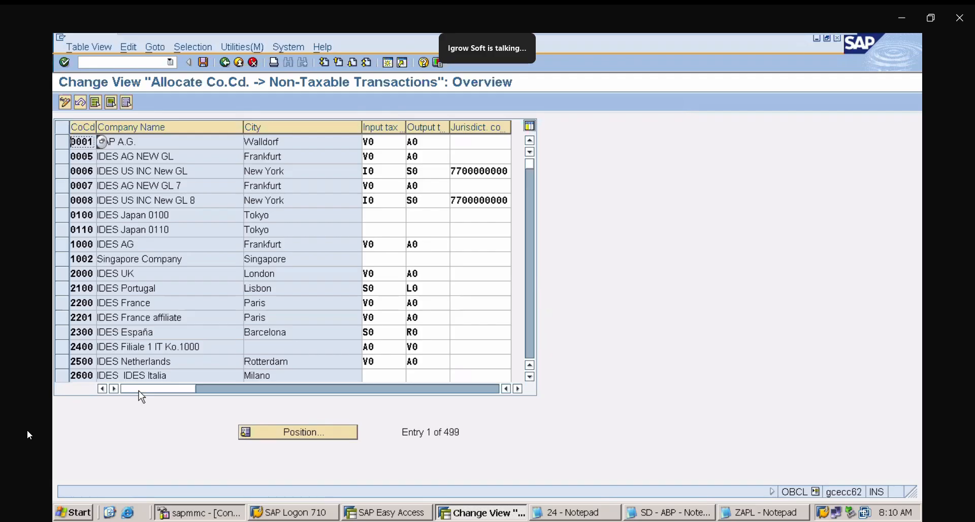
- Position the non-taxable transactions table on company code ZAPL and assign input tax code I0 to it
click(338, 432)
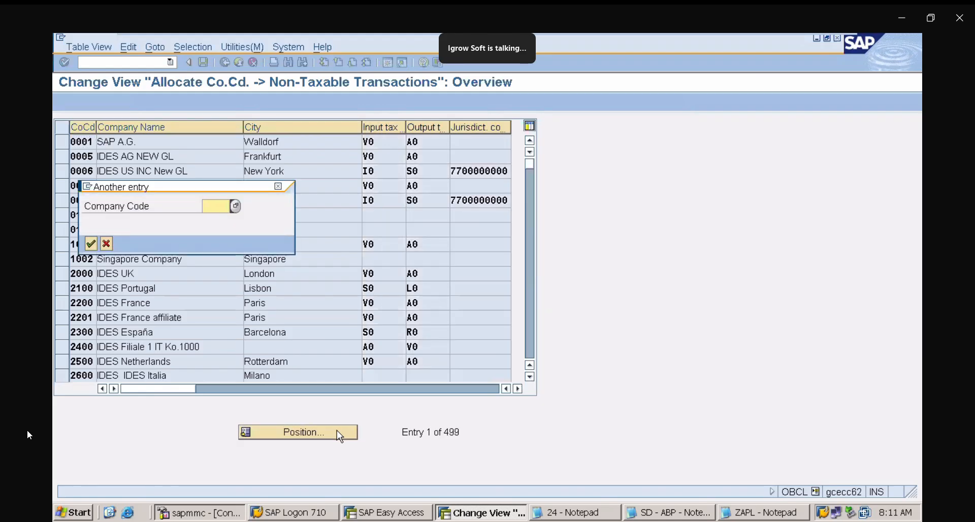
text(ZAPL)
key(Return)
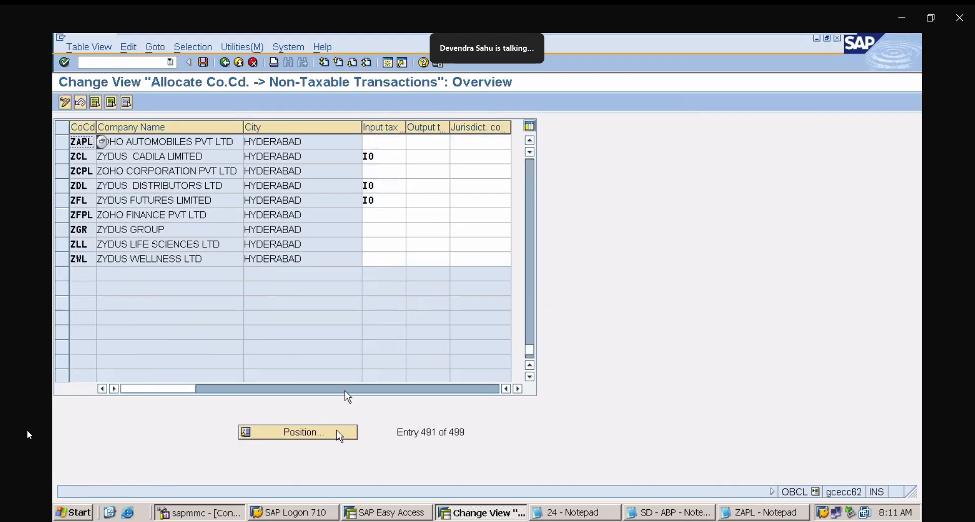
click(384, 144)
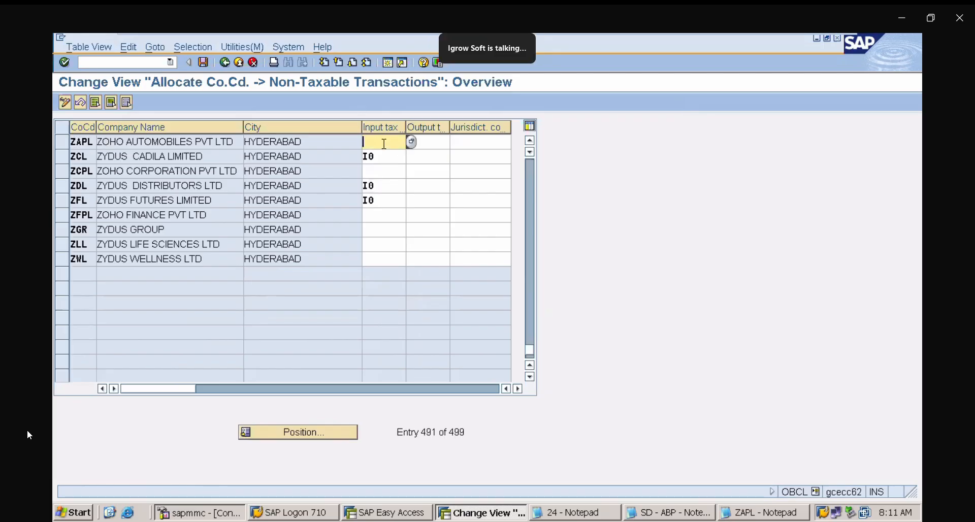
click(412, 143)
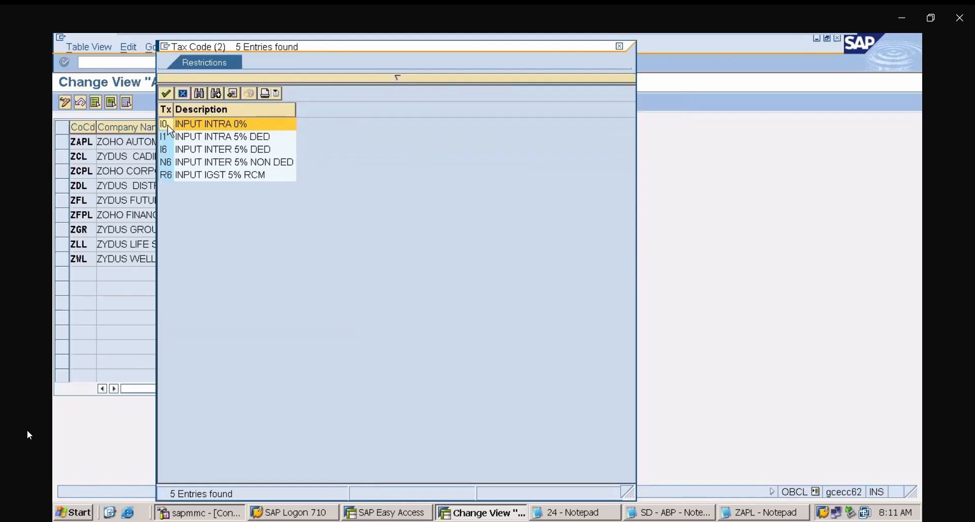
double_click(169, 125)
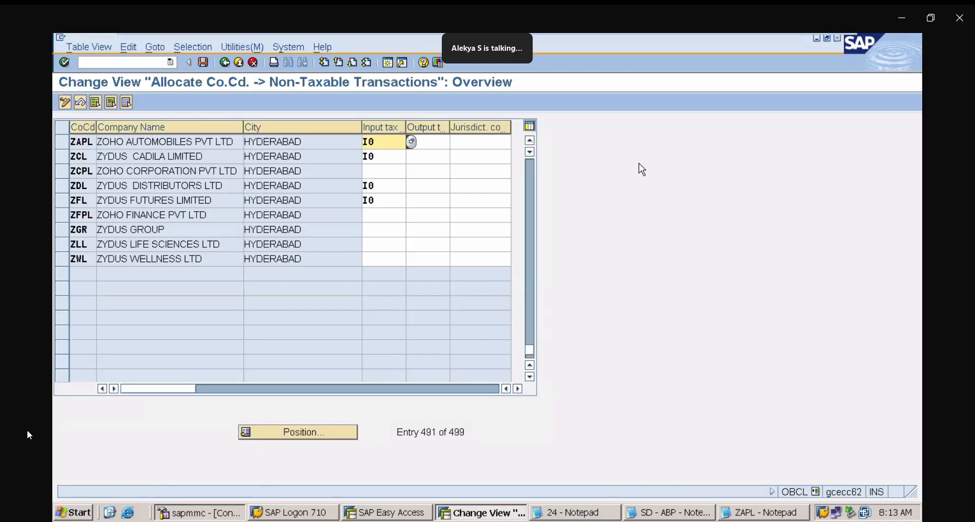
click(141, 64)
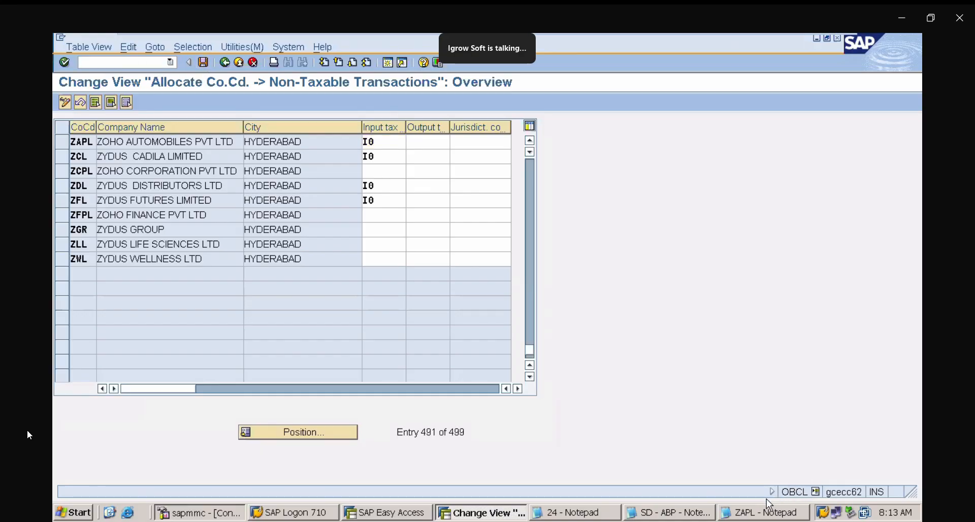
- Open Edit G/L Account Centrally with transaction FS00 and switch the company code to ZAPL
click(409, 514)
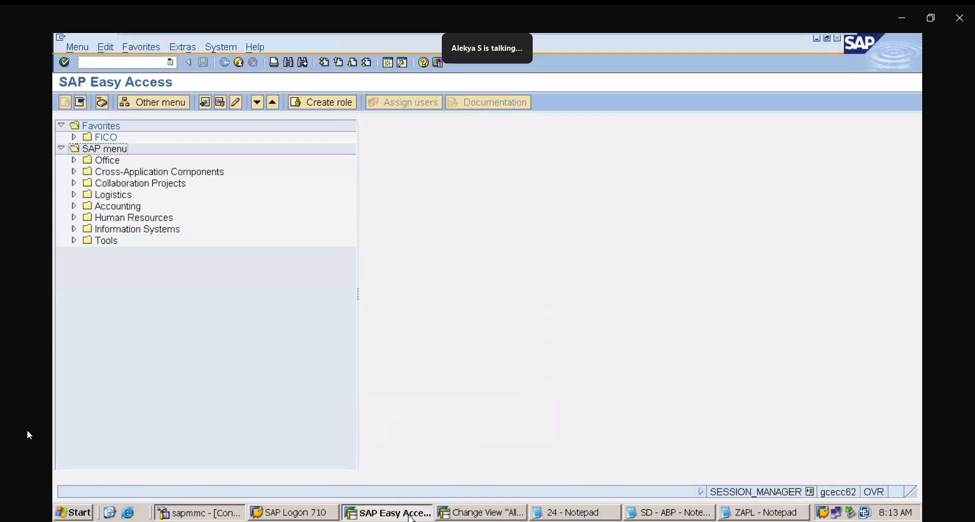
click(128, 62)
text(/NFS00)
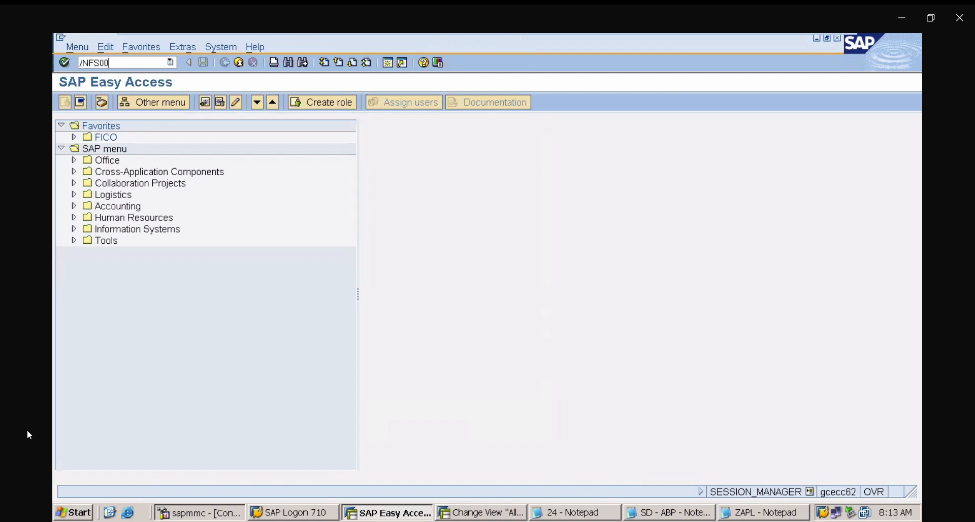
key(Return)
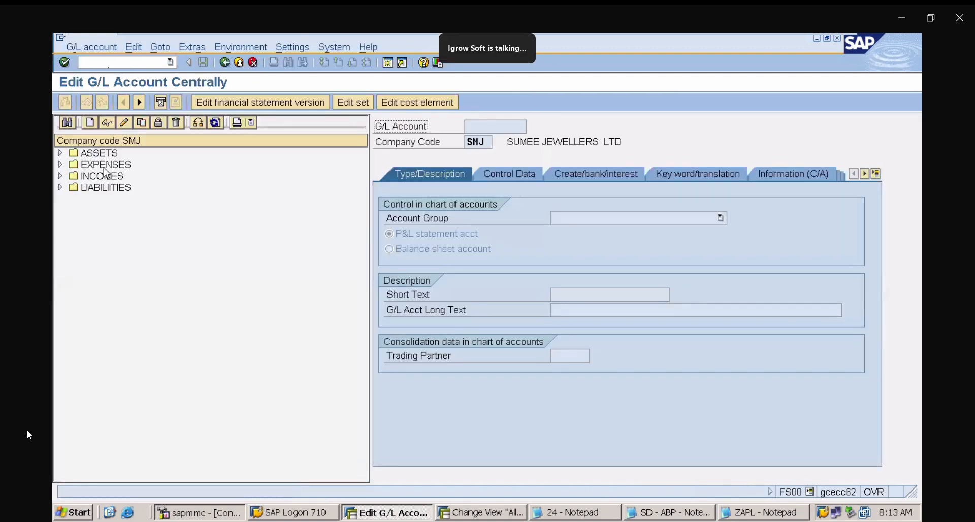
click(197, 124)
key(BackSpace)
text(ZAPL)
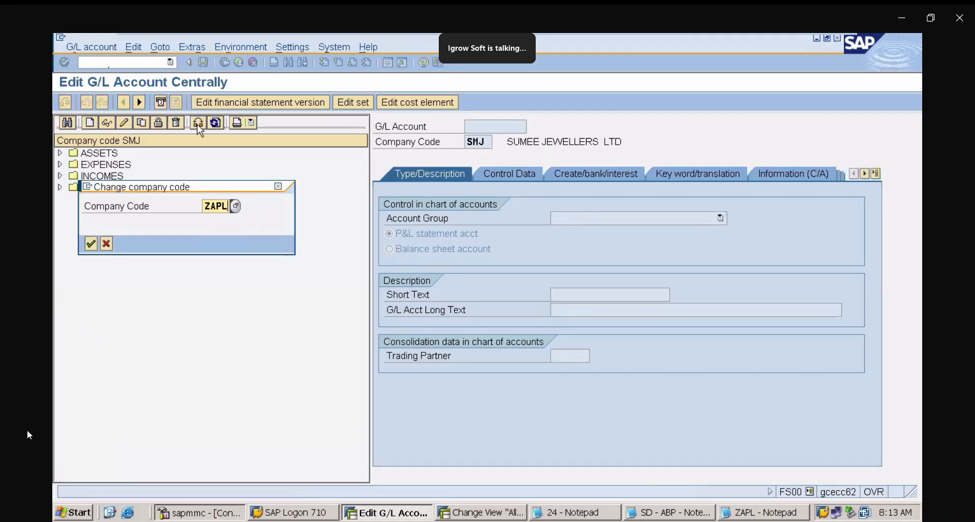
key(Return)
- Open expense account 400081 House Keeping Exp in change mode and review its control data
click(60, 164)
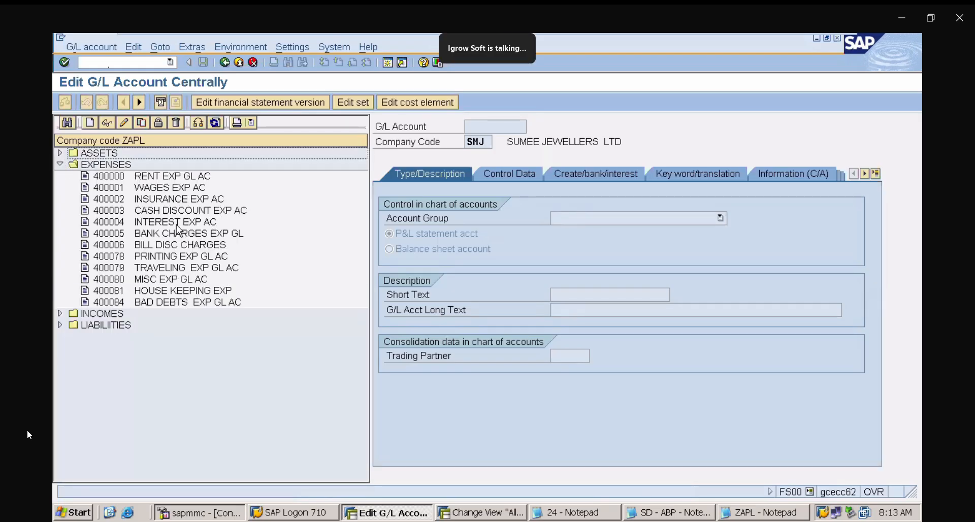
click(171, 290)
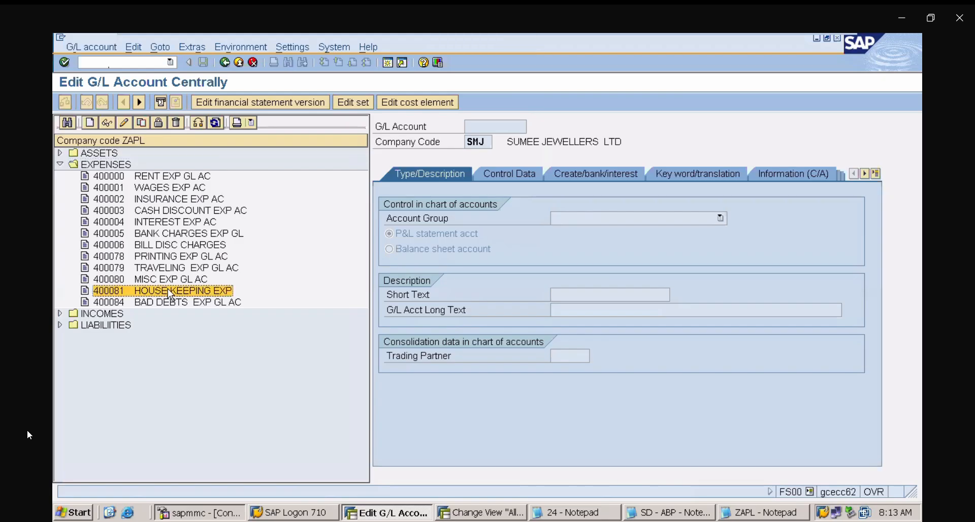
click(128, 124)
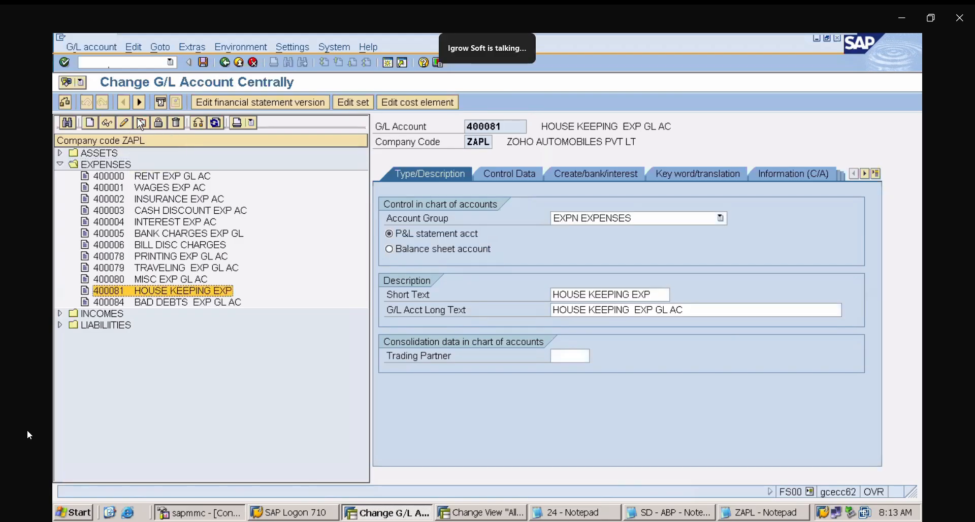
click(528, 178)
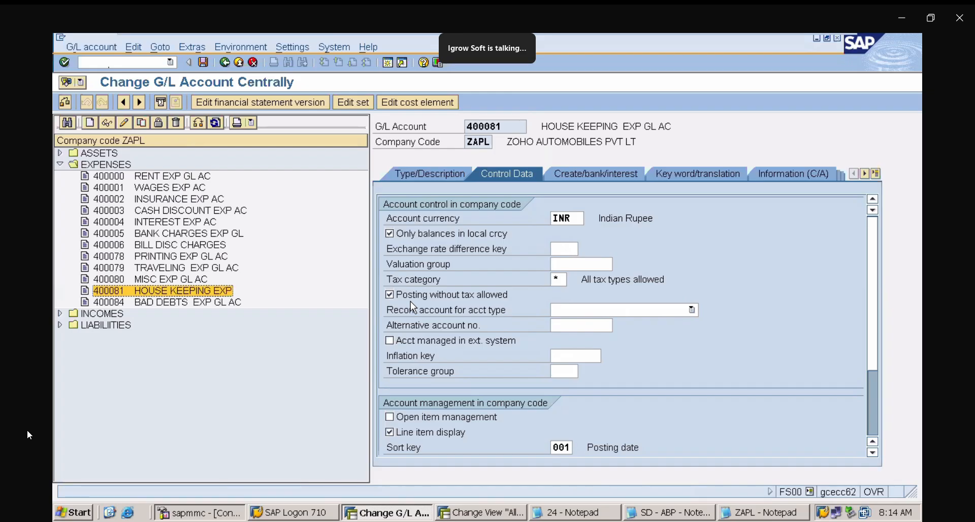
click(129, 62)
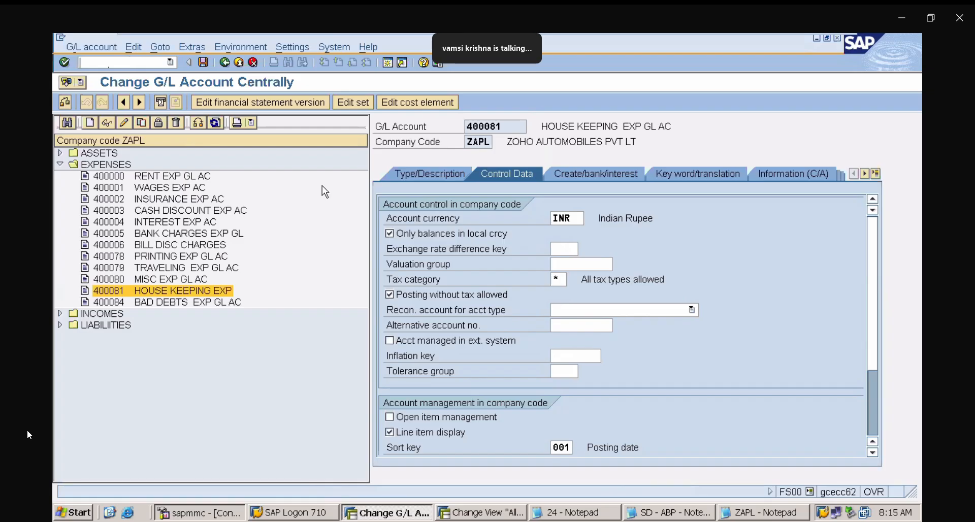
- Switch to the ZAPL notes and examine the vendor check issue entry with F-53 /FCH5
click(781, 513)
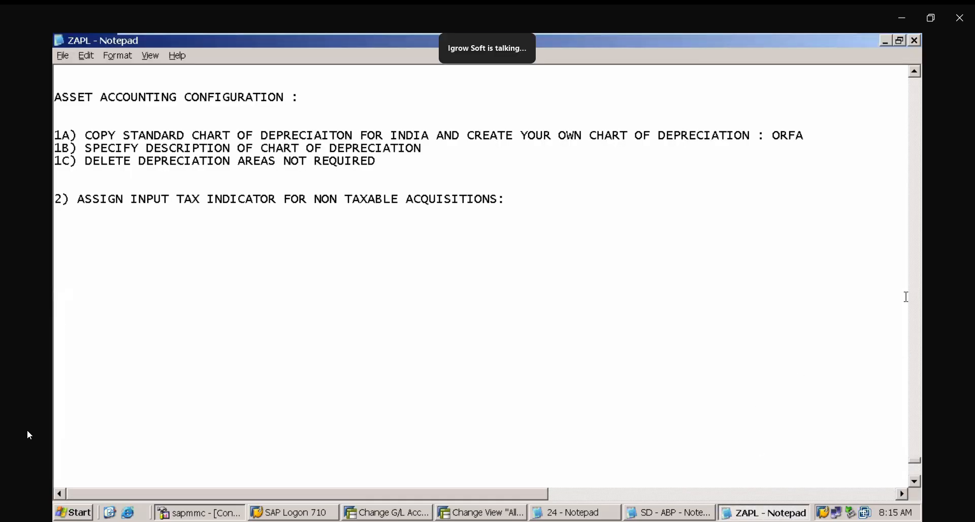
click(914, 73)
scroll(914, 77, up, 10)
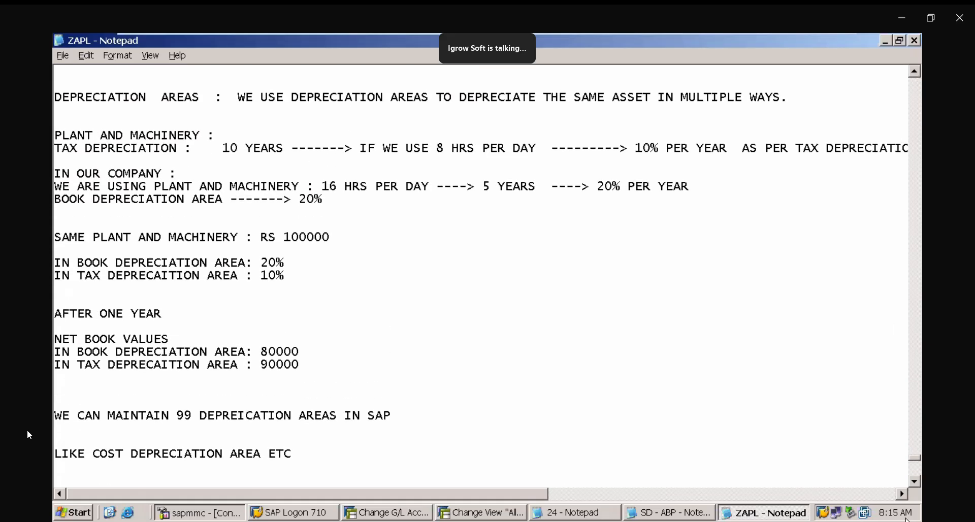
drag(915, 459, 909, 413)
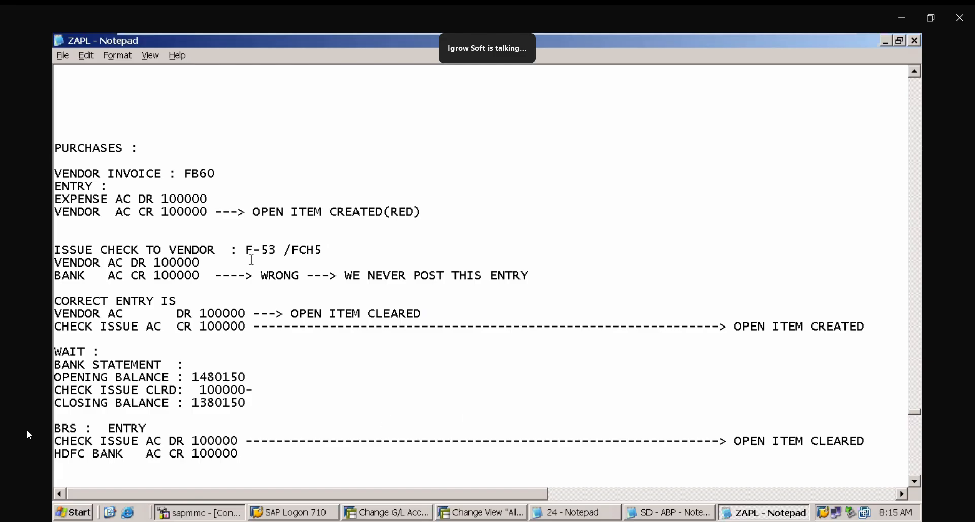
drag(248, 240, 324, 248)
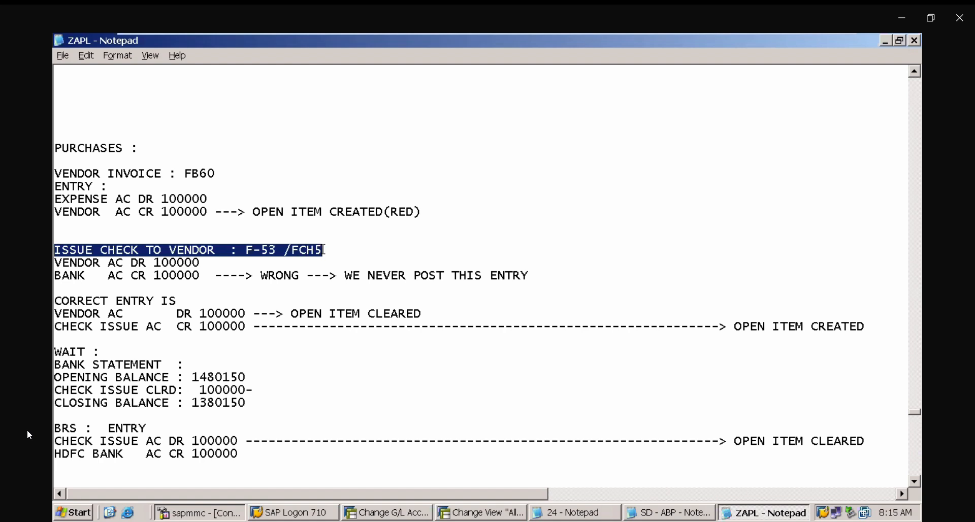
click(290, 253)
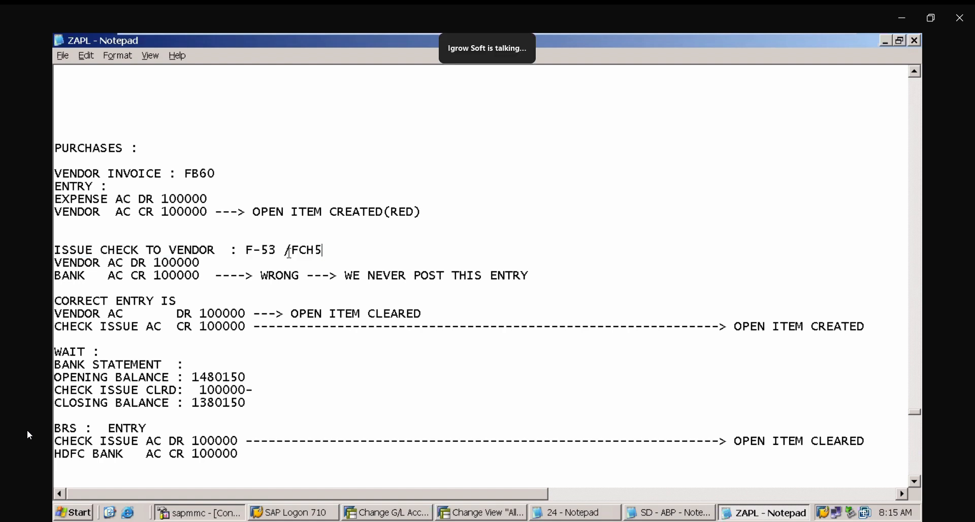
drag(289, 253, 328, 250)
click(328, 250)
- Scroll through the notes' sales side and BRS configuration sections
scroll(917, 487, down, 3)
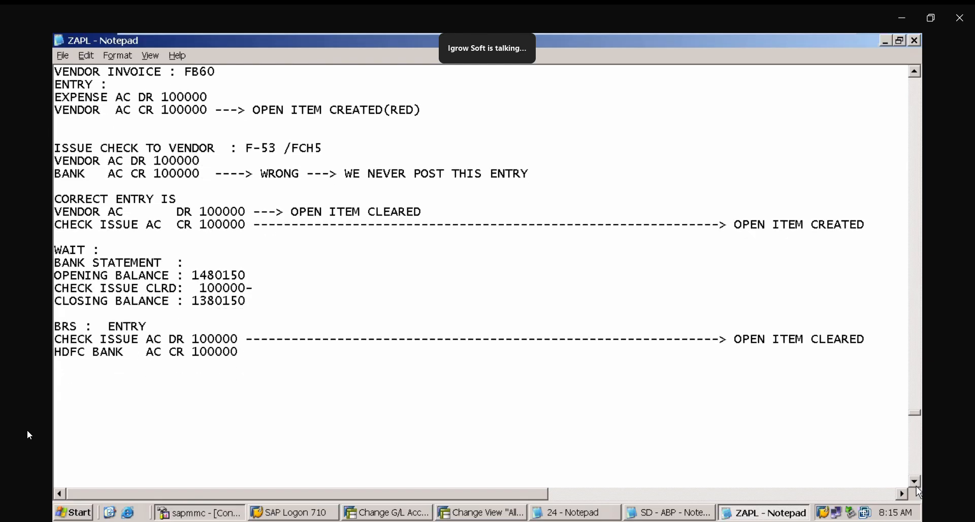
scroll(916, 486, down, 3)
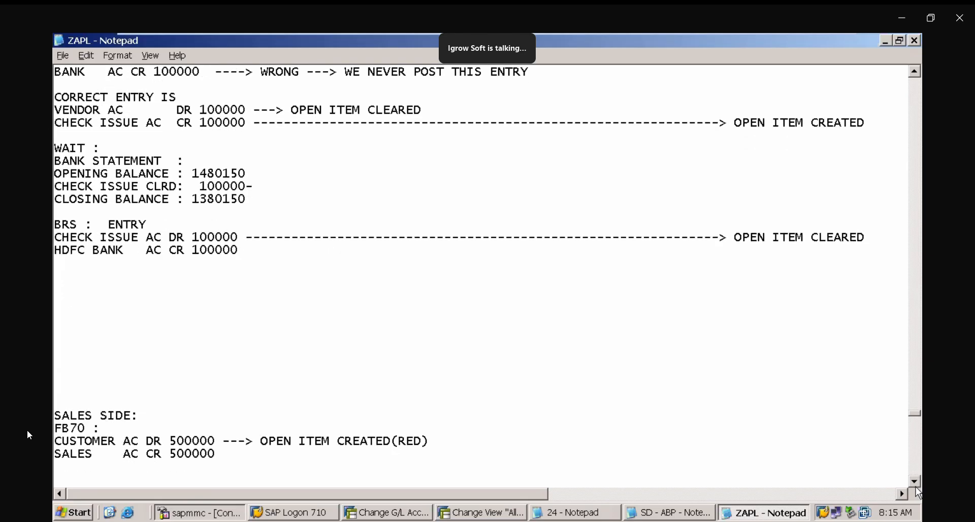
scroll(915, 487, down, 3)
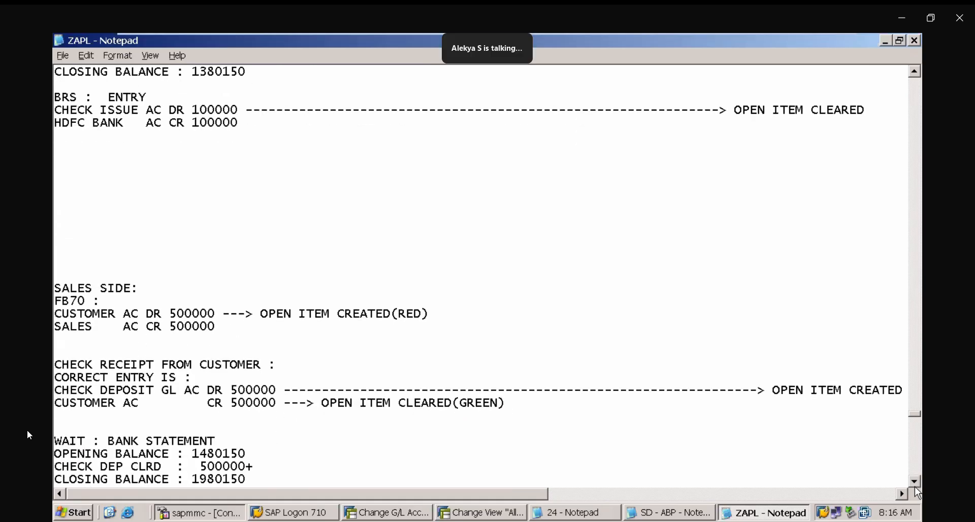
scroll(915, 486, down, 3)
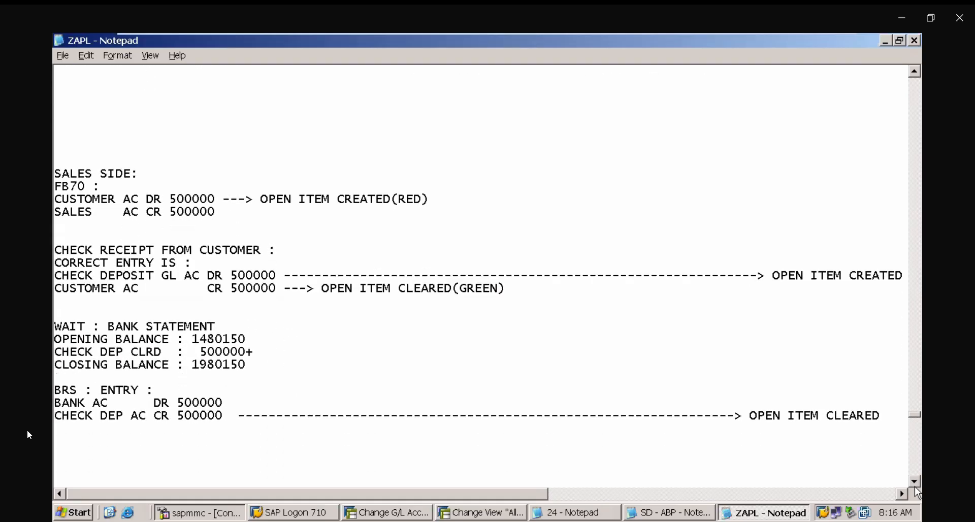
scroll(914, 487, down, 2)
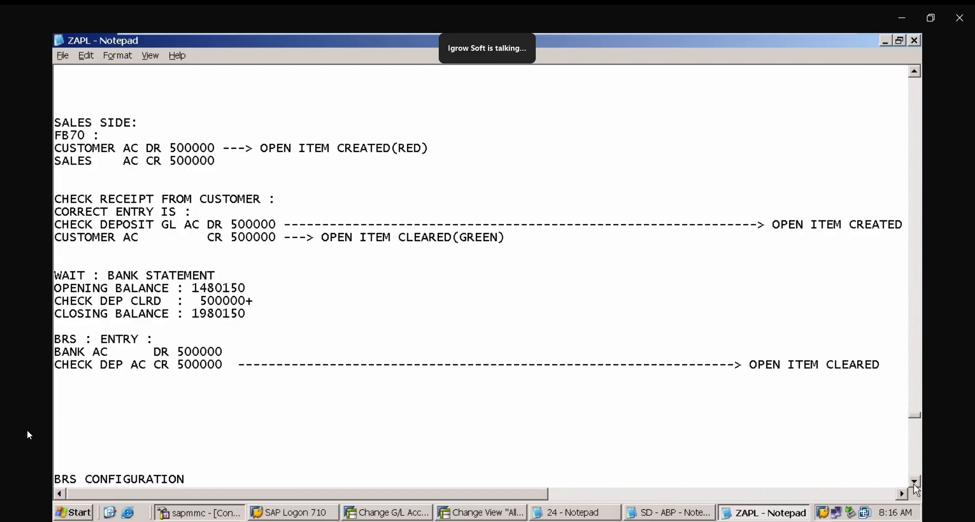
click(915, 481)
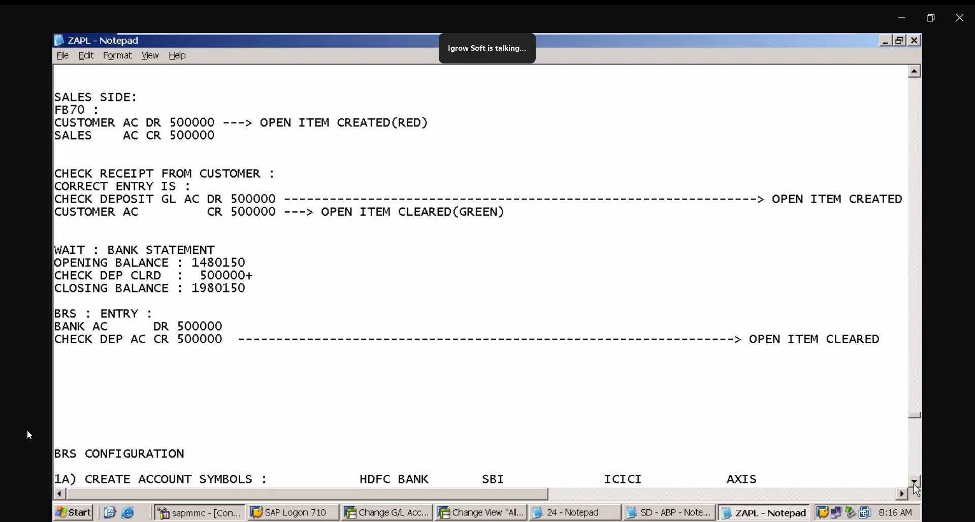
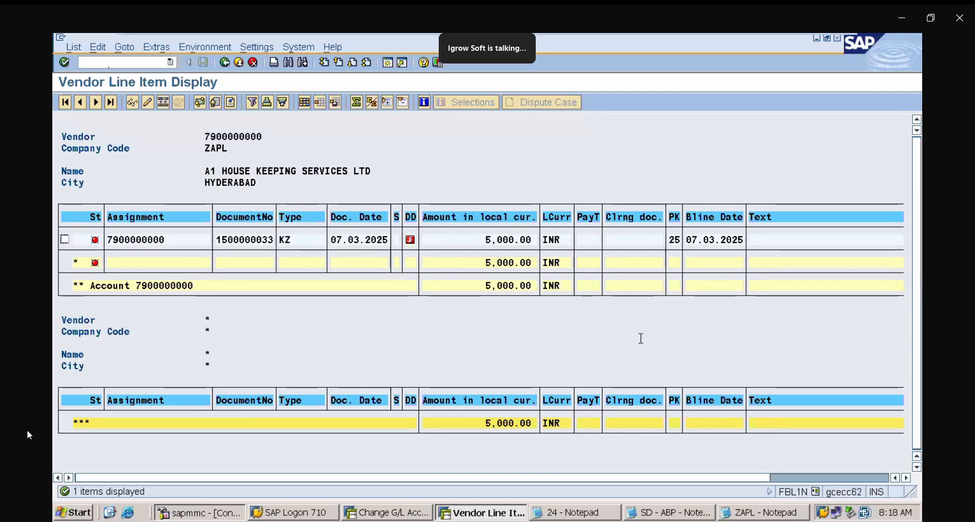
click(117, 60)
text(/N)
key(Return)
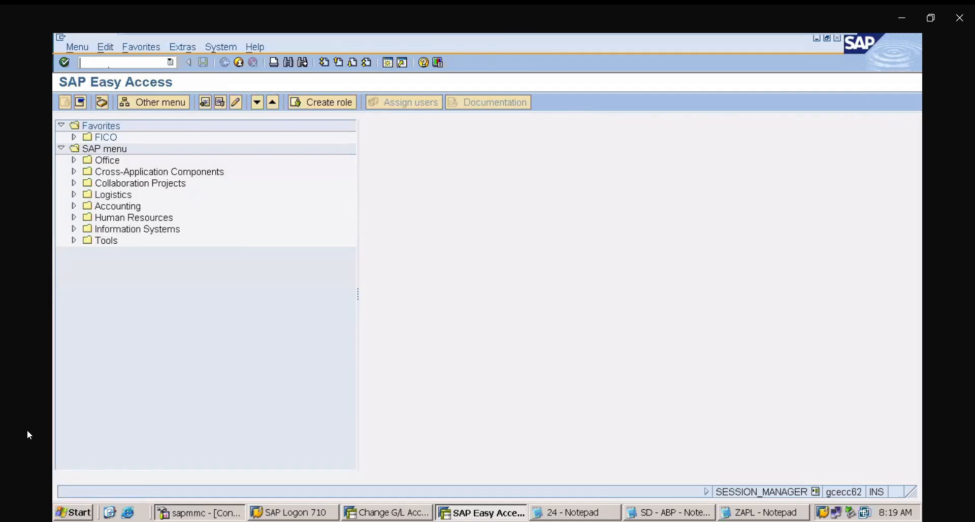
text(/NFB03)
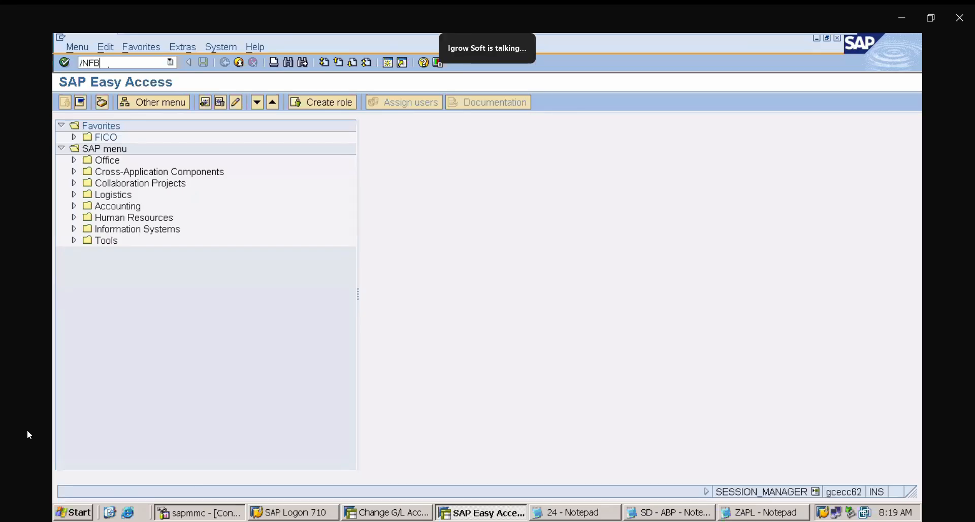
key(Return)
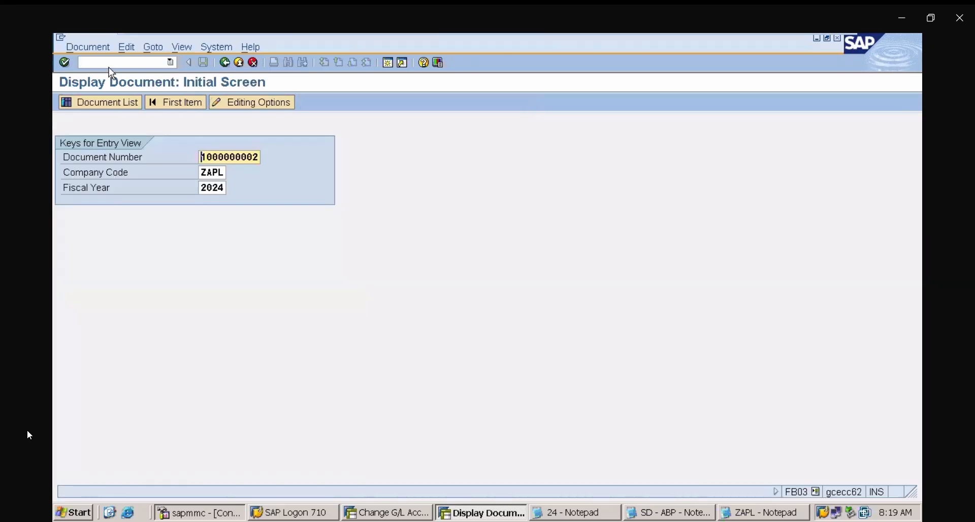
key(Delete)
key(Delete)
key(Delete)
key(Delete)
key(Delete)
key(Delete)
key(Delete)
key(Delete)
key(Delete)
key(Delete)
text(150000000)
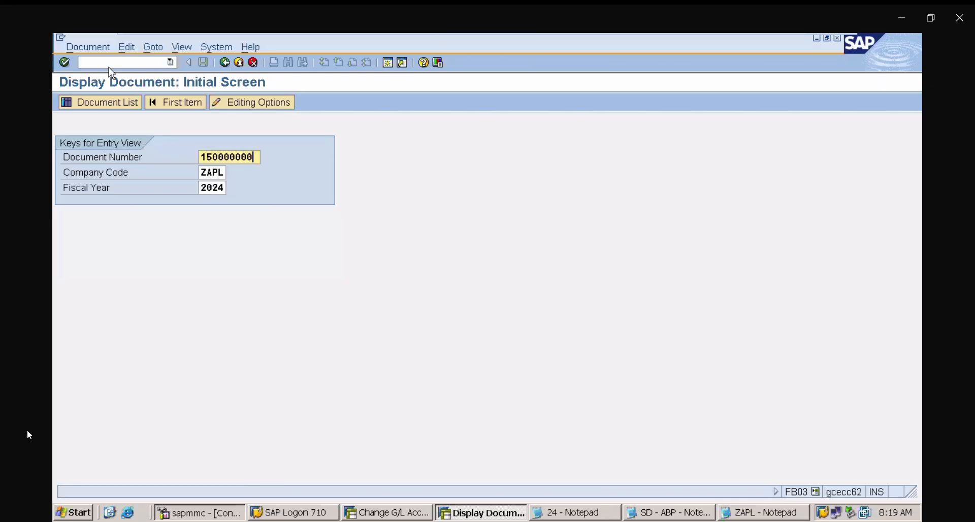
key(BackSpace)
text(33)
key(Return)
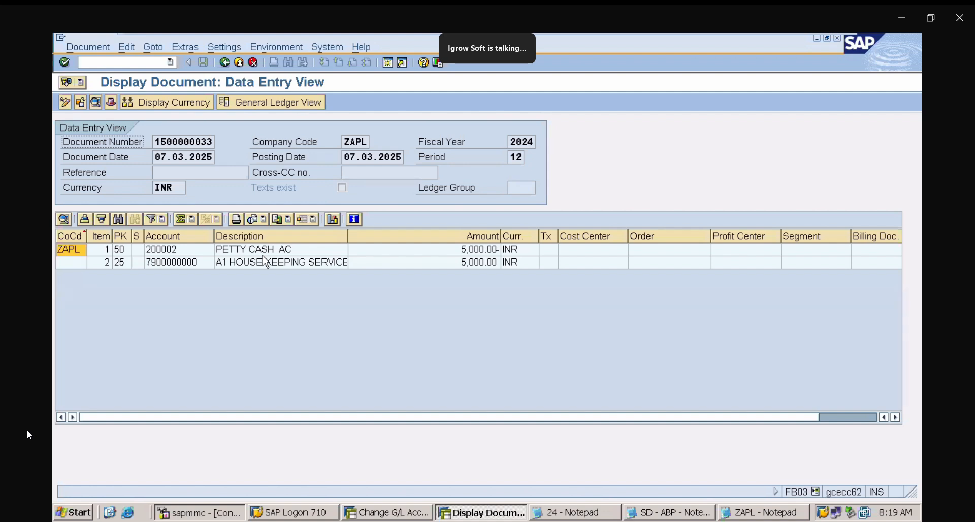
- Start vendor invoice entry with FB60 and switch the company code to ZAPL
click(102, 62)
text(/NFB60)
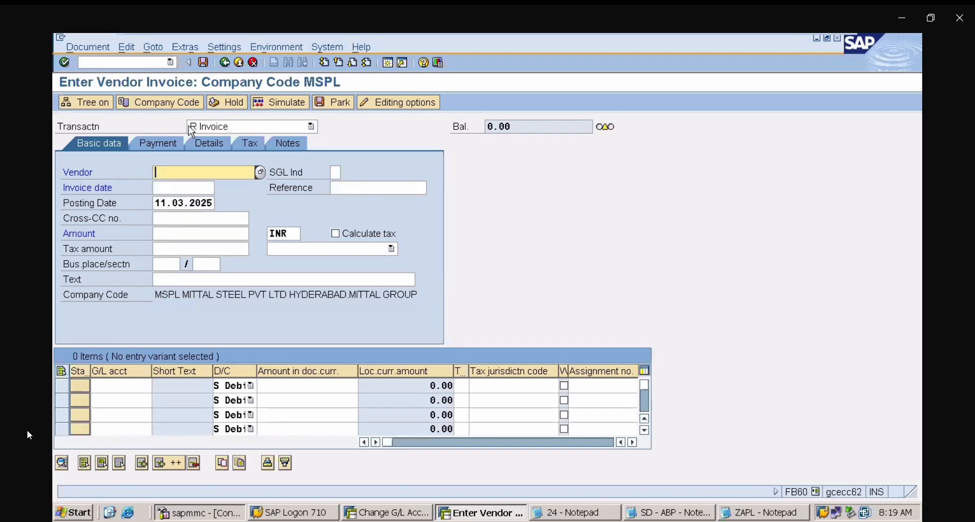
click(185, 108)
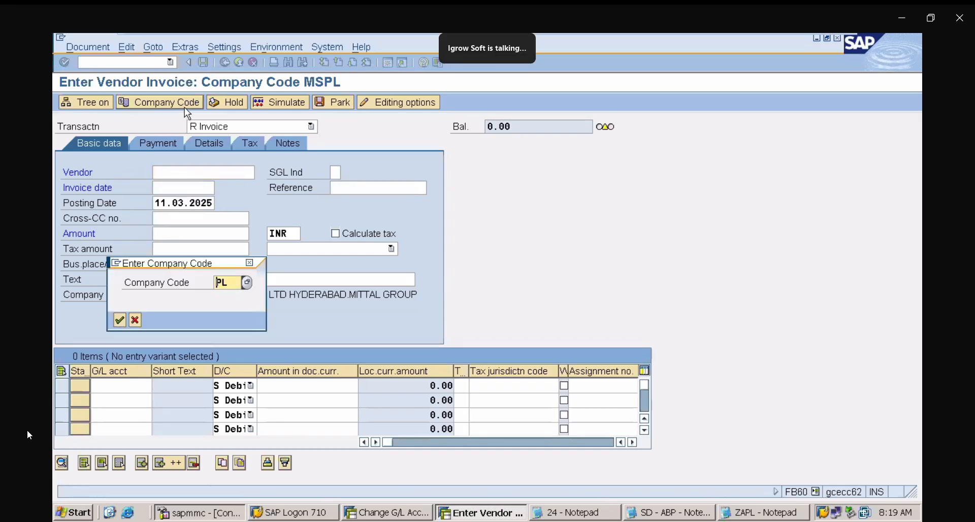
text(ZAPL)
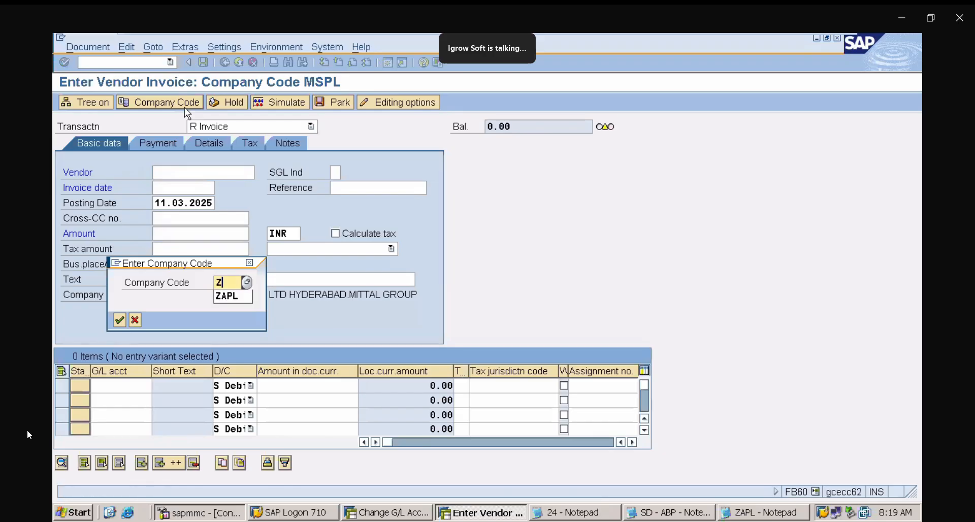
key(Return)
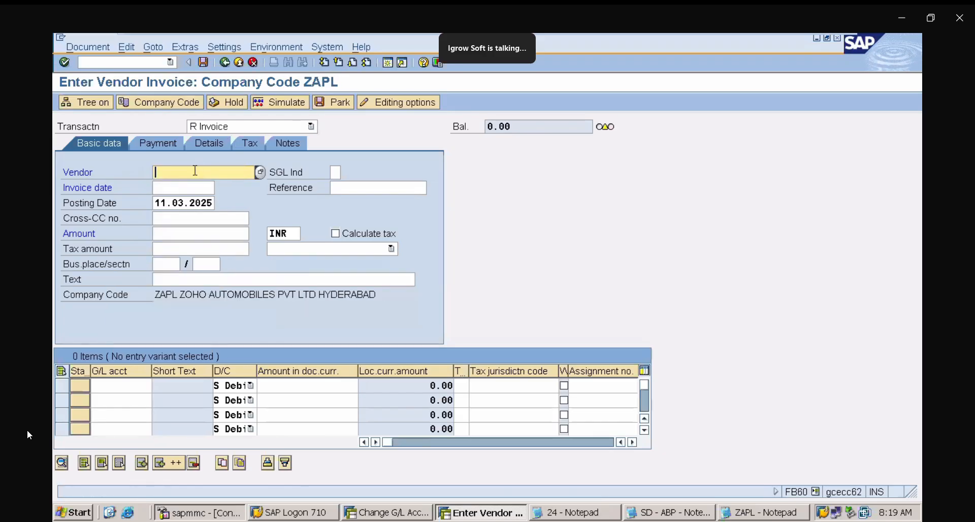
click(193, 171)
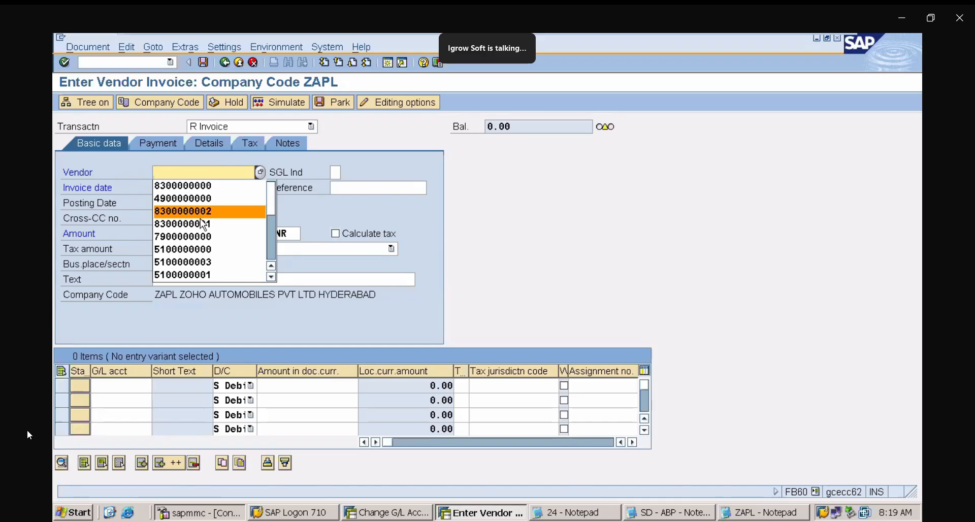
click(202, 236)
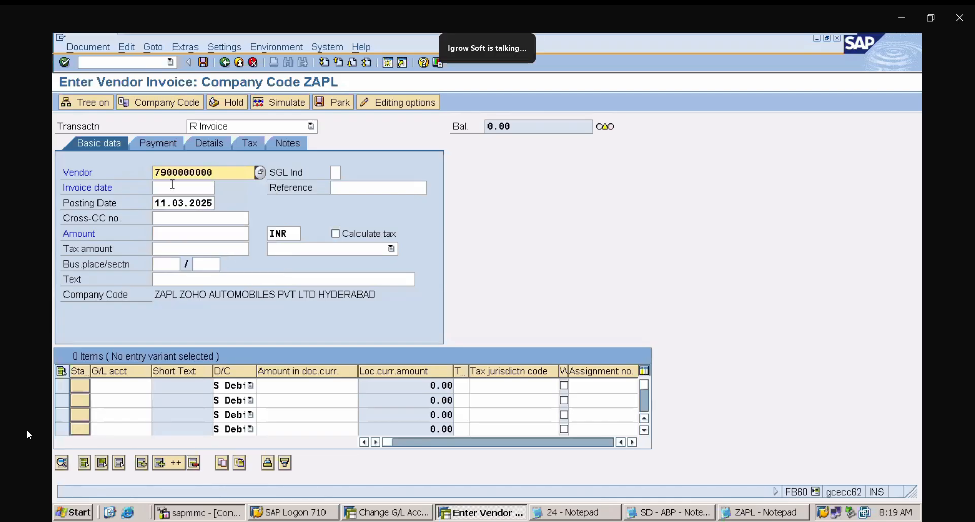
click(221, 188)
click(222, 187)
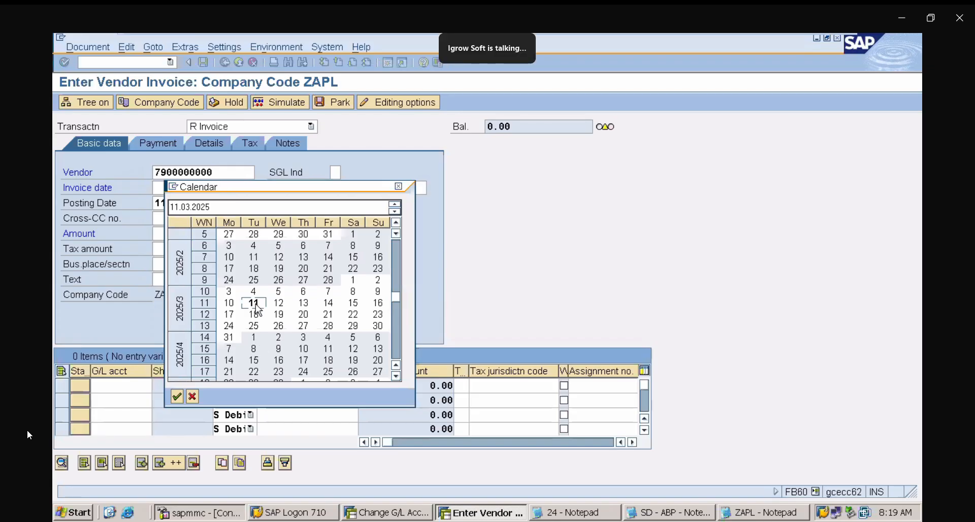
double_click(255, 306)
click(201, 233)
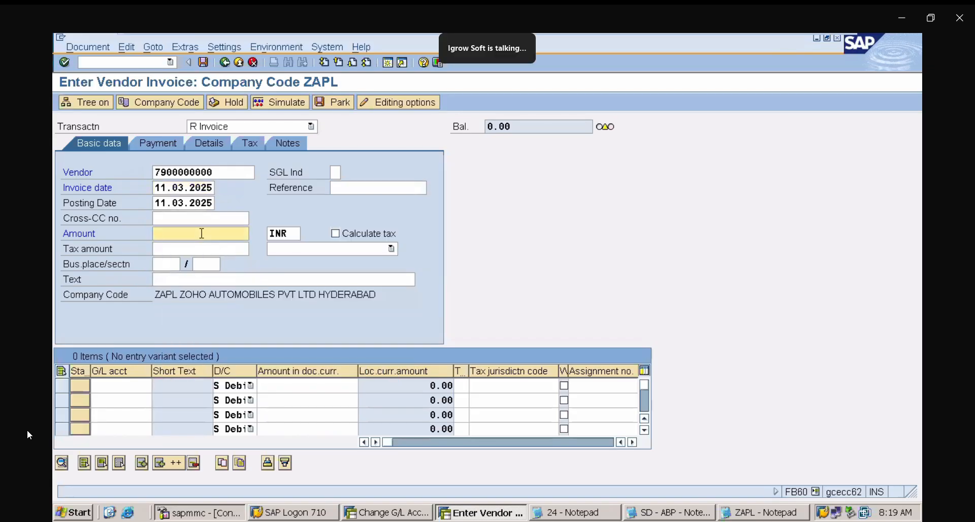
text(55000)
- Add an expense line on G/L account 400081 with amount * and post the invoice
click(108, 380)
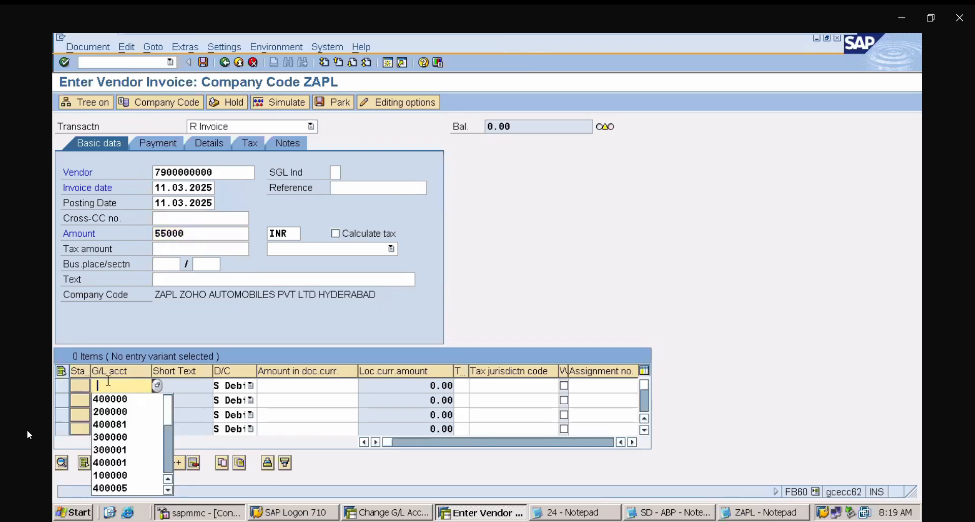
click(129, 420)
click(297, 384)
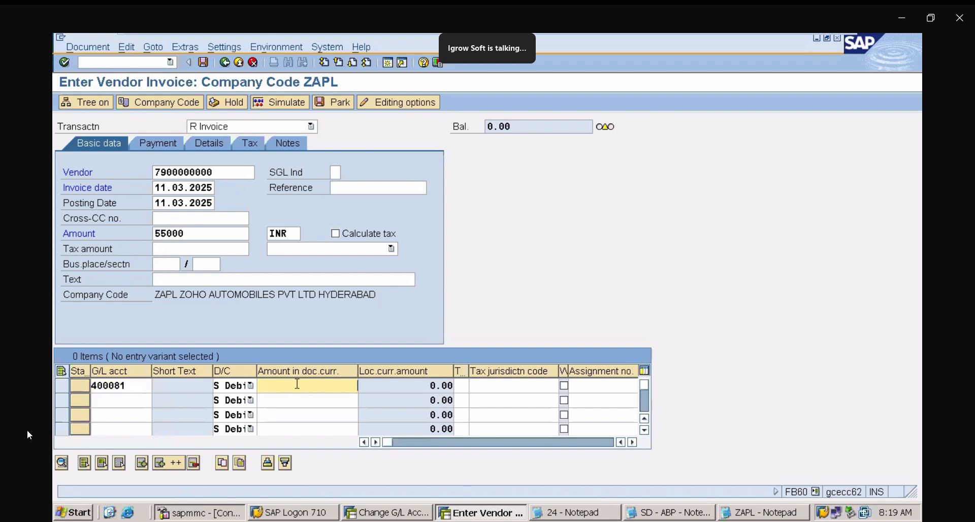
text(*)
key(Return)
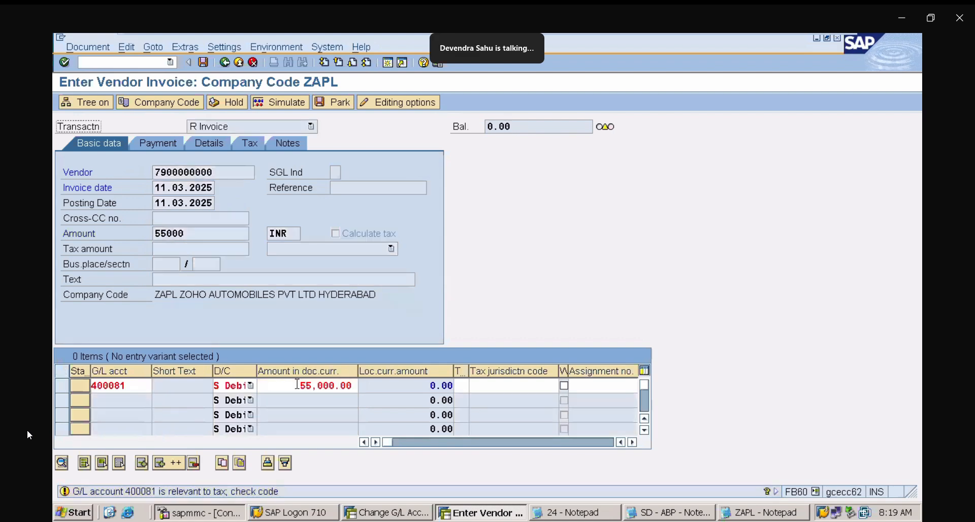
key(Return)
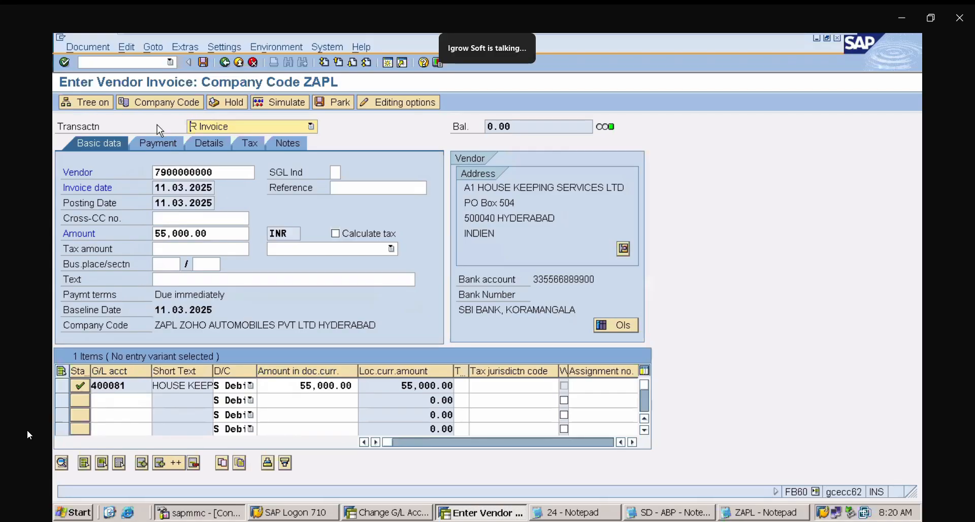
click(204, 62)
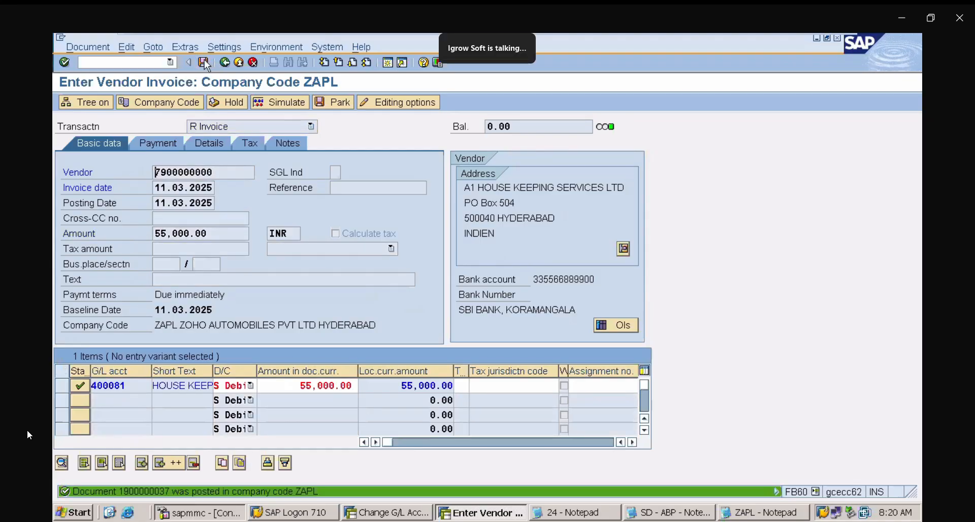
- Open Post Outgoing Payments with F-53 and set the document date to 11.03.2025
click(134, 66)
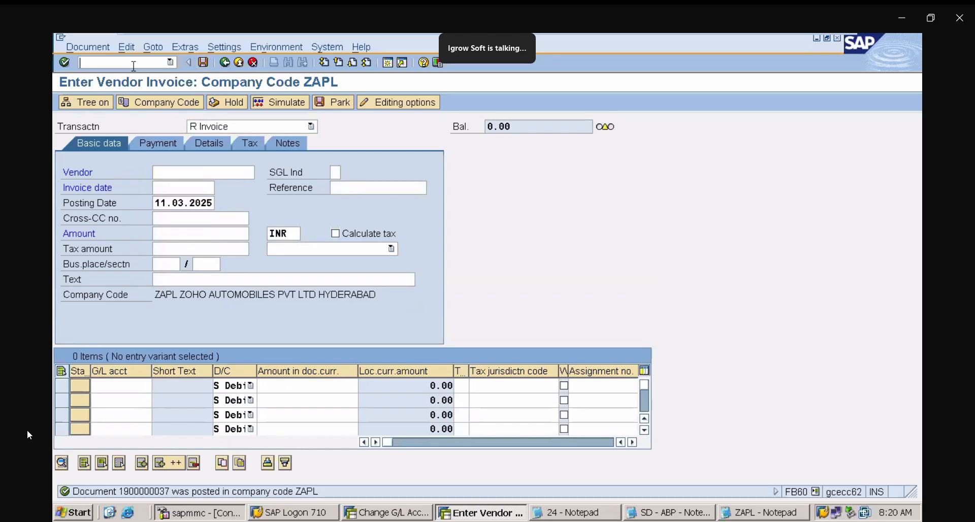
text(/NF-53)
key(Return)
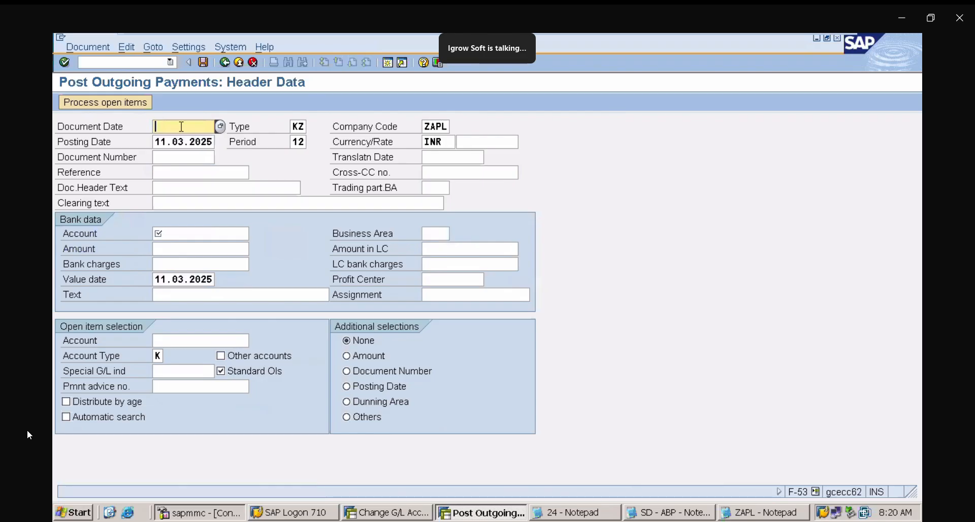
click(221, 127)
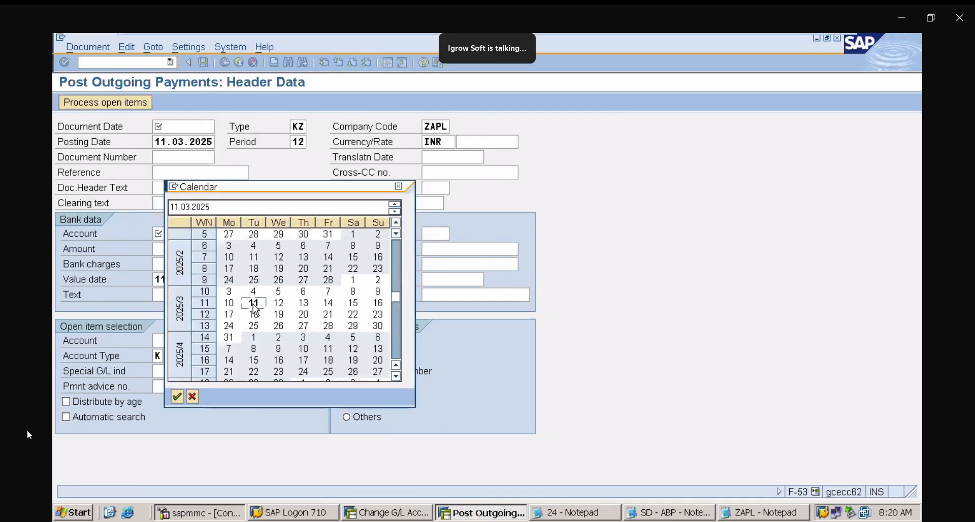
double_click(254, 303)
click(179, 231)
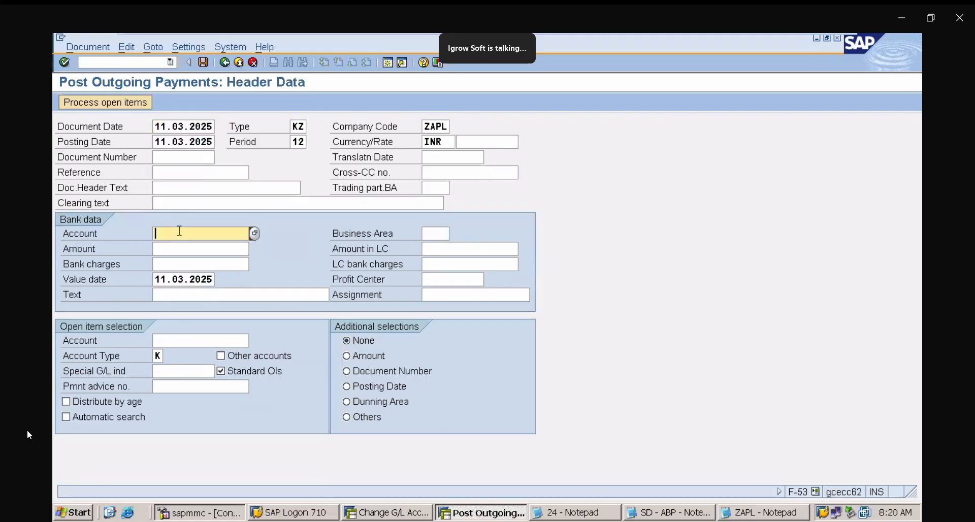
- Enter bank account 200000 and payment amount 55000 in the bank data
click(179, 231)
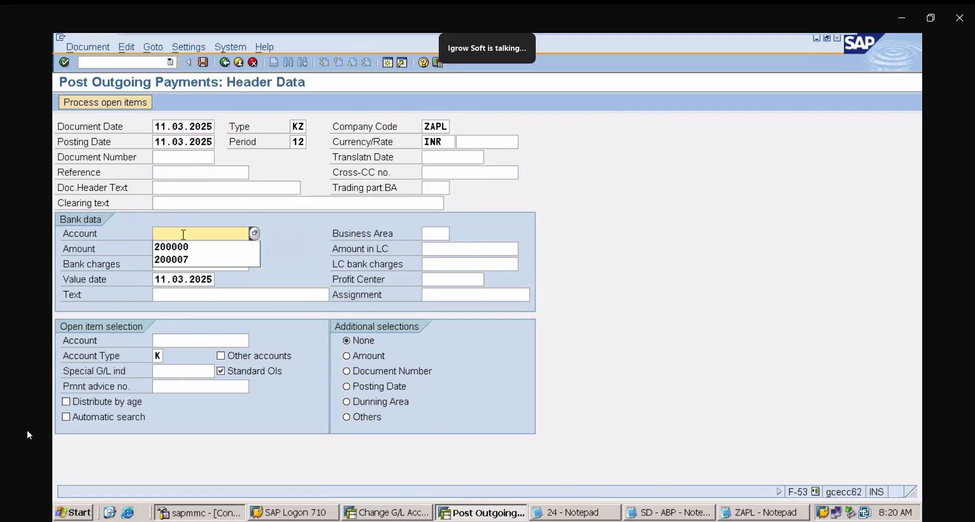
click(191, 248)
key(BackSpace)
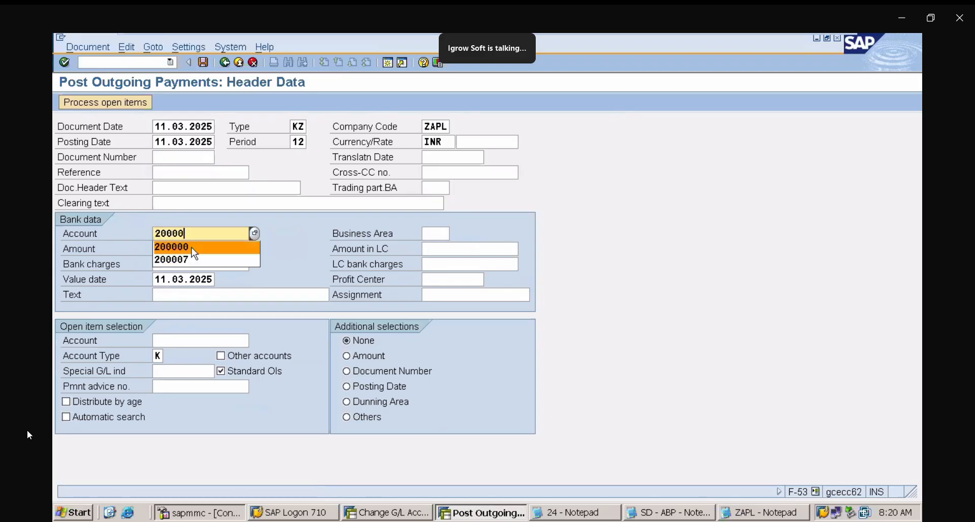
text(7)
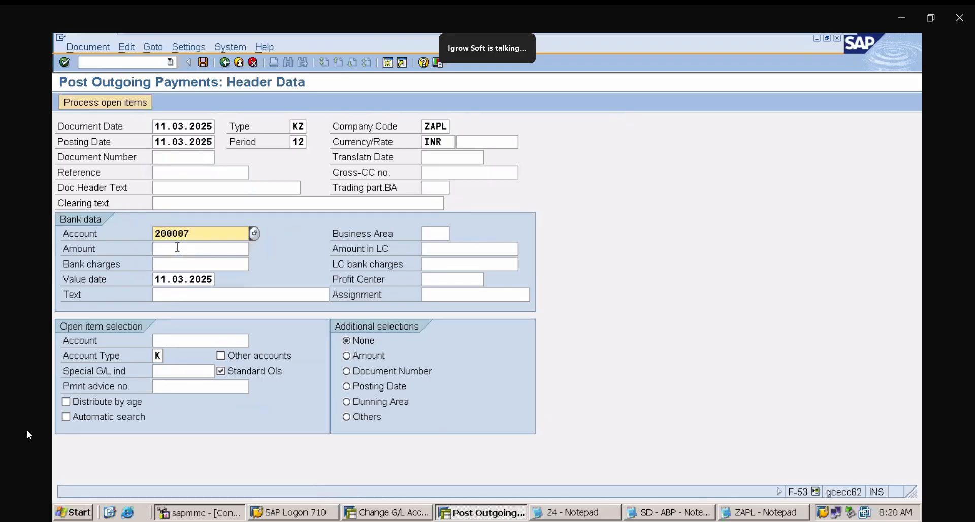
click(177, 248)
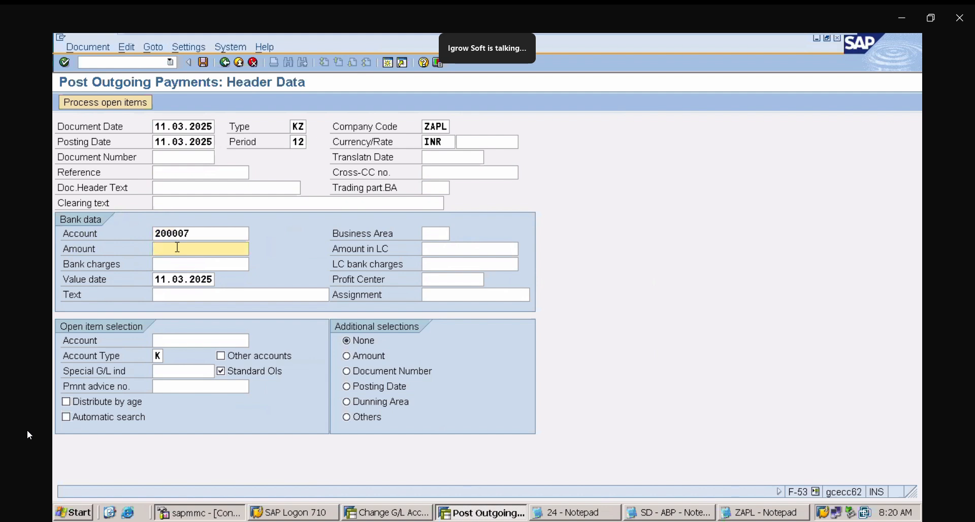
click(211, 237)
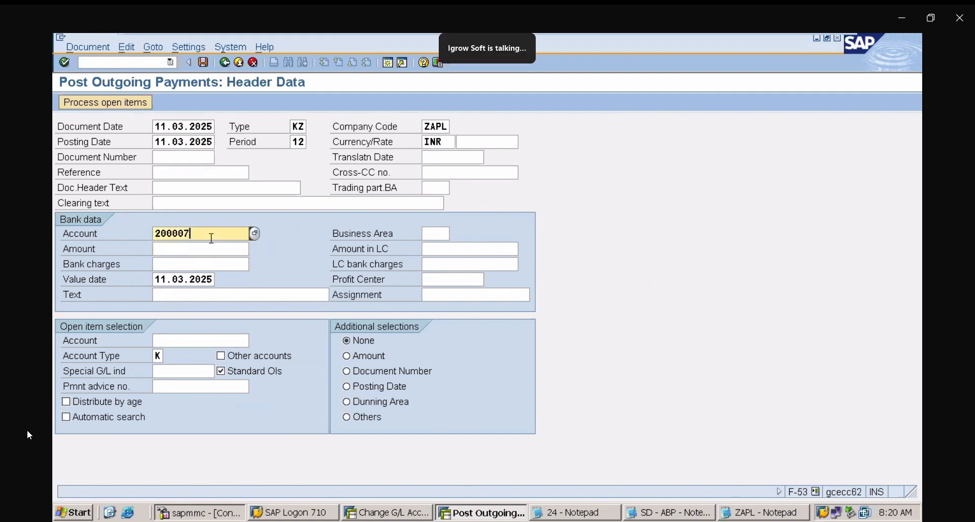
key(BackSpace)
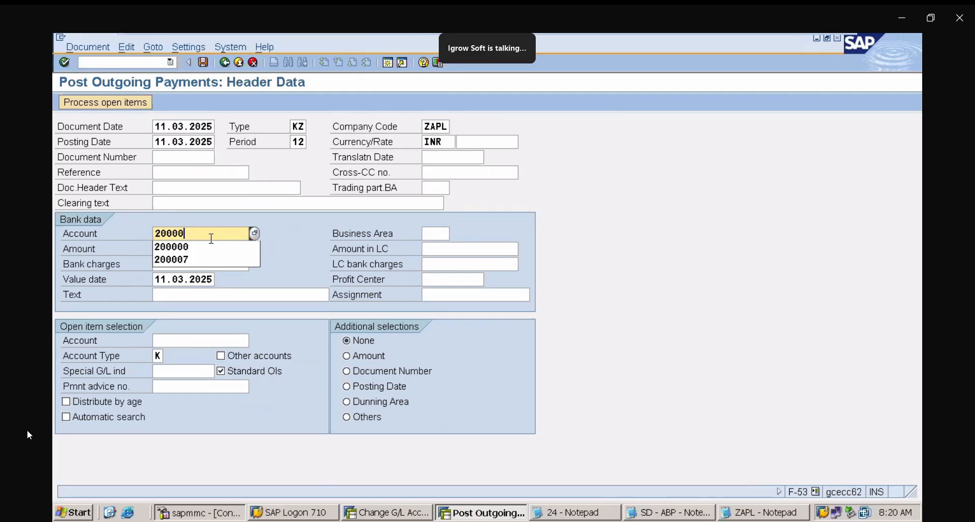
text(0)
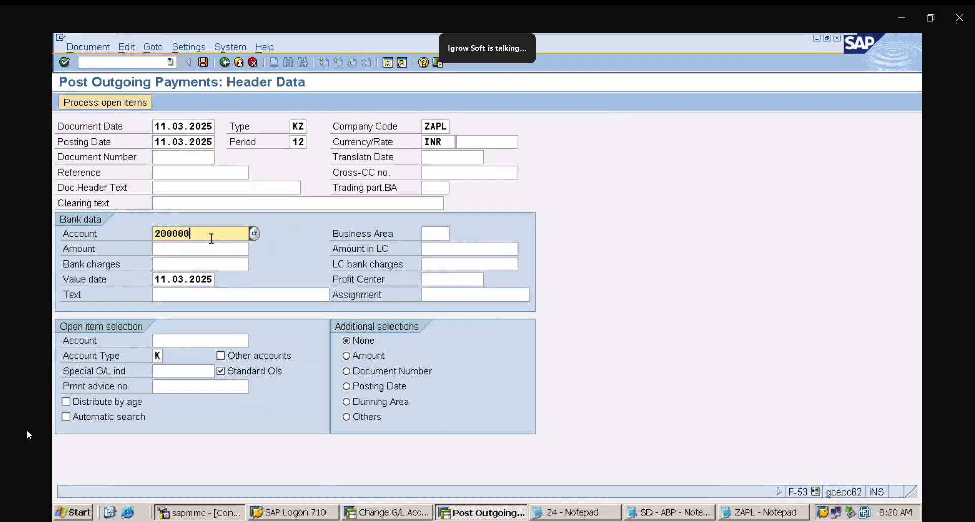
click(180, 249)
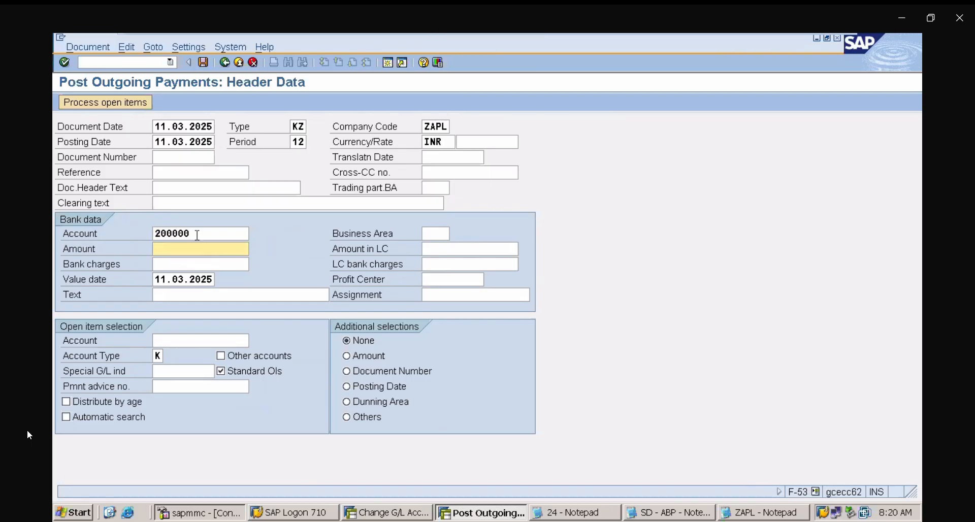
text(55000)
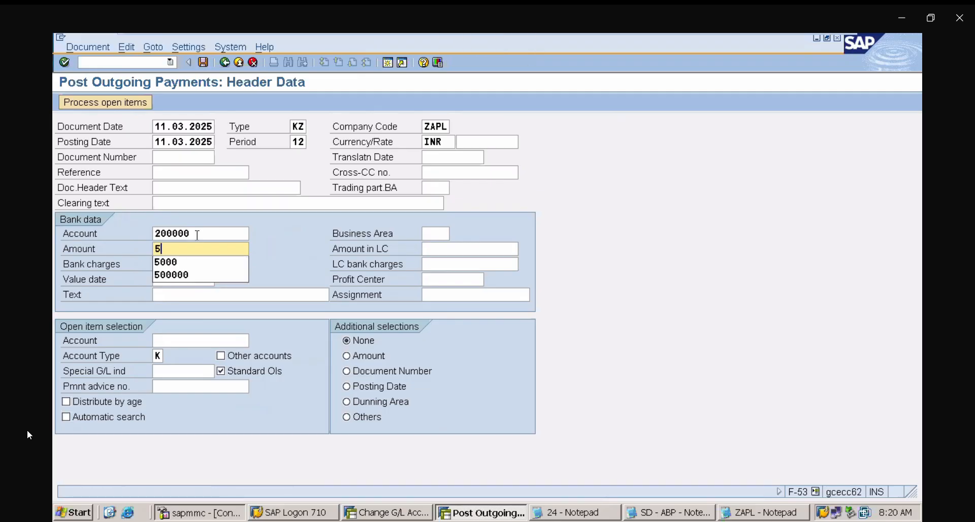
click(187, 339)
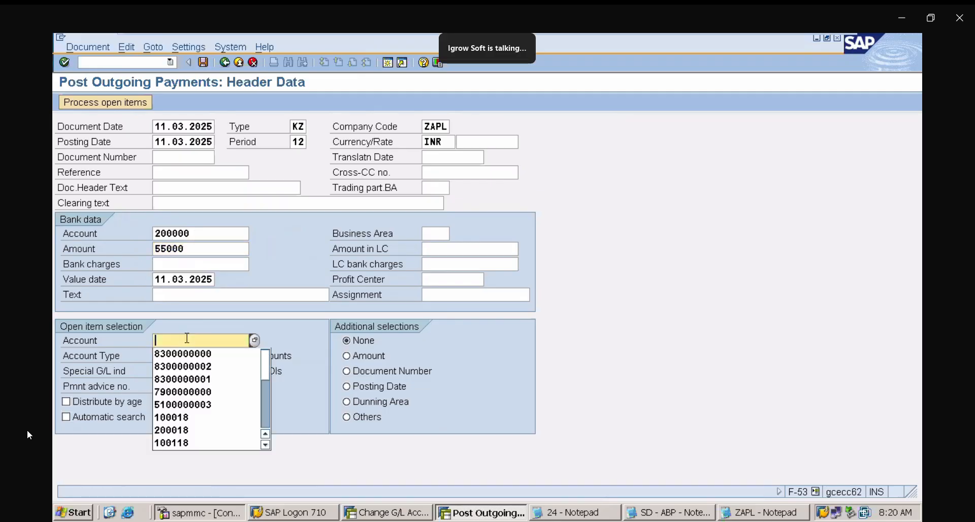
click(200, 396)
click(111, 102)
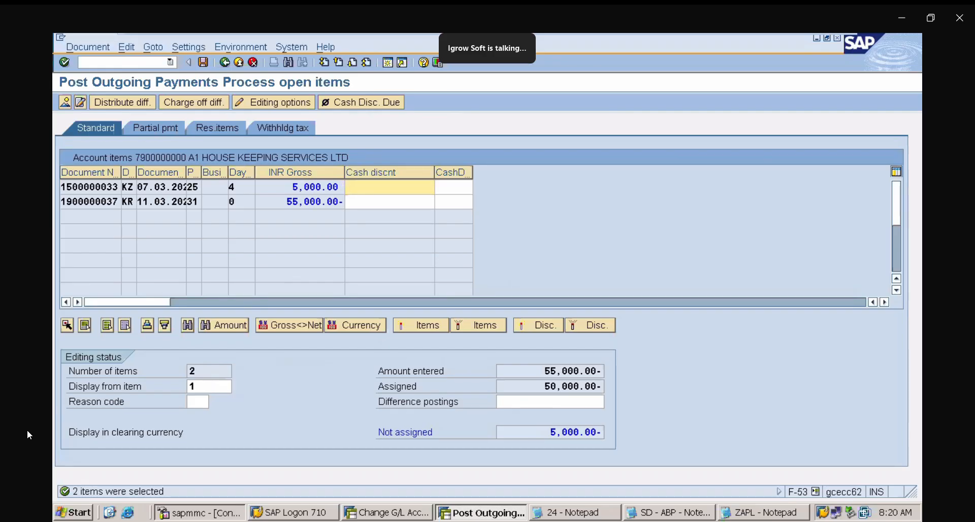
double_click(315, 188)
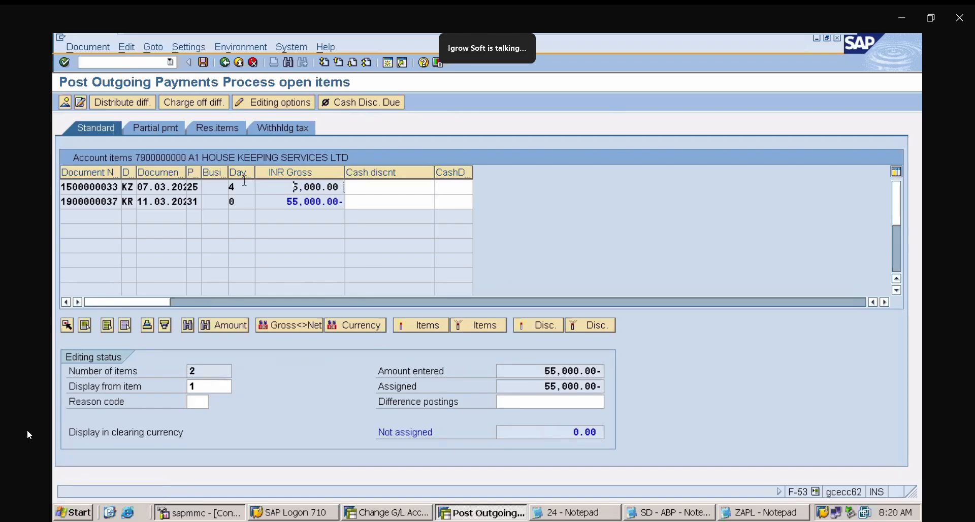
click(202, 63)
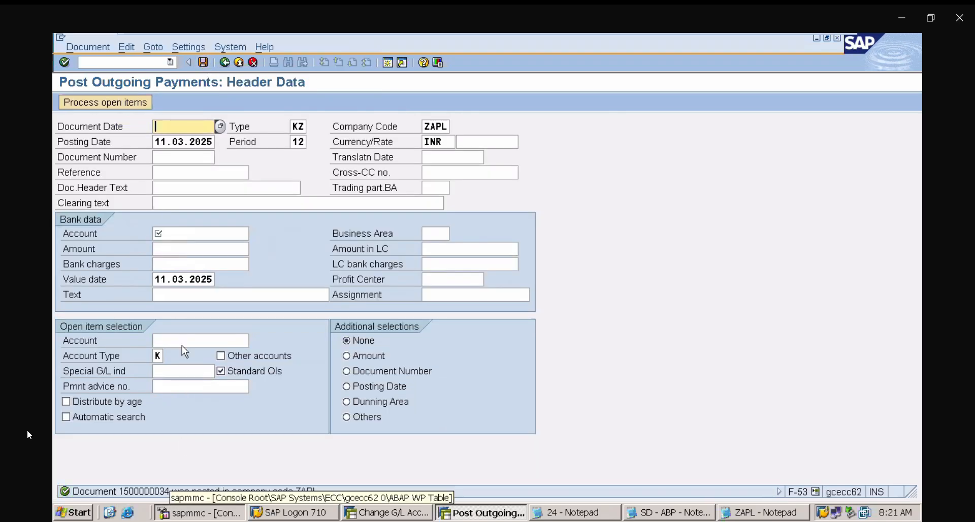
click(105, 59)
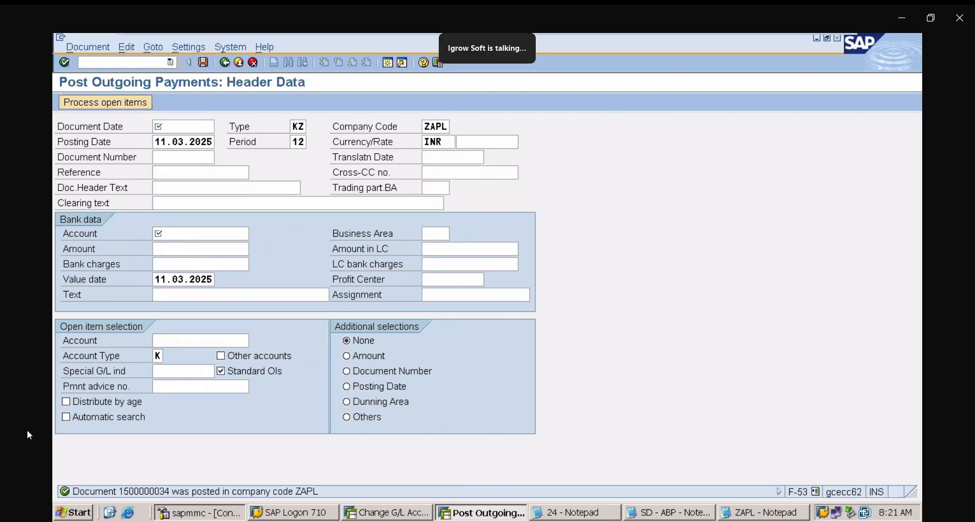
text(/NFCH5)
key(Return)
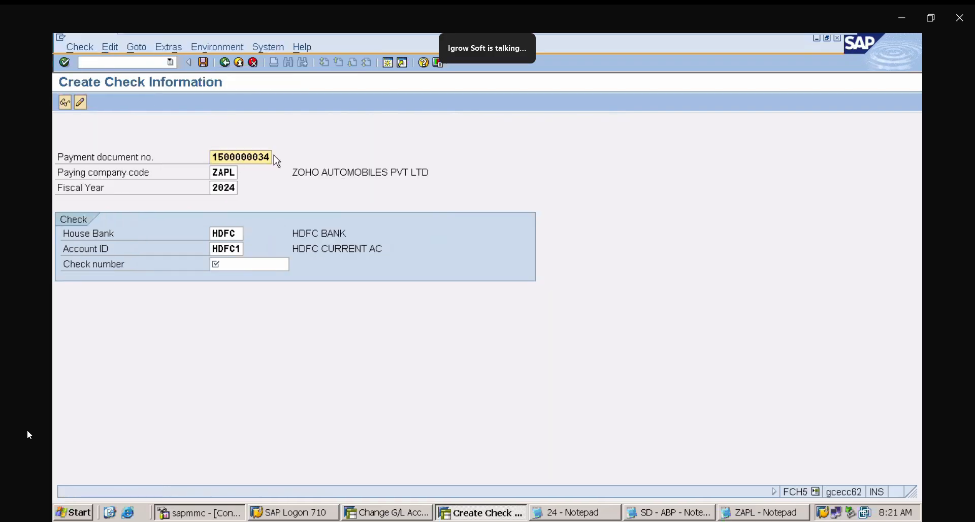
click(243, 264)
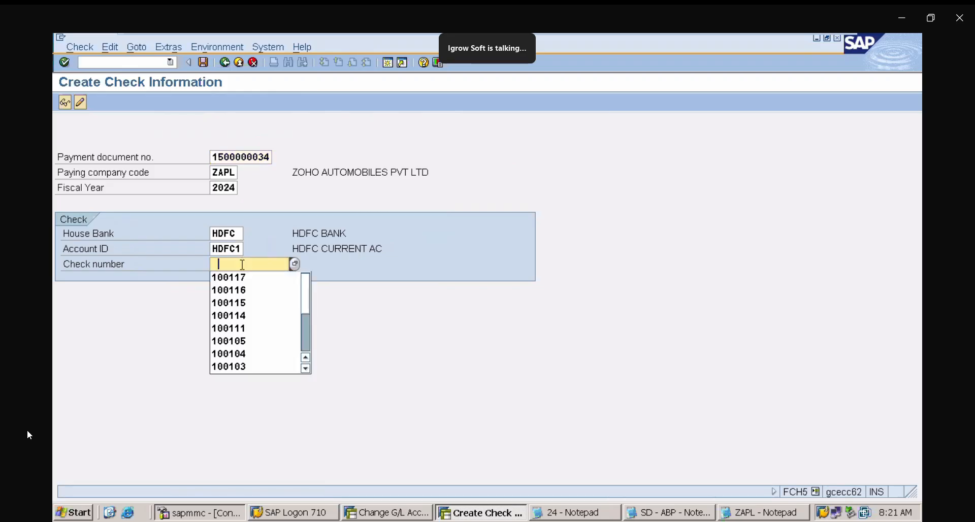
click(244, 277)
key(BackSpace)
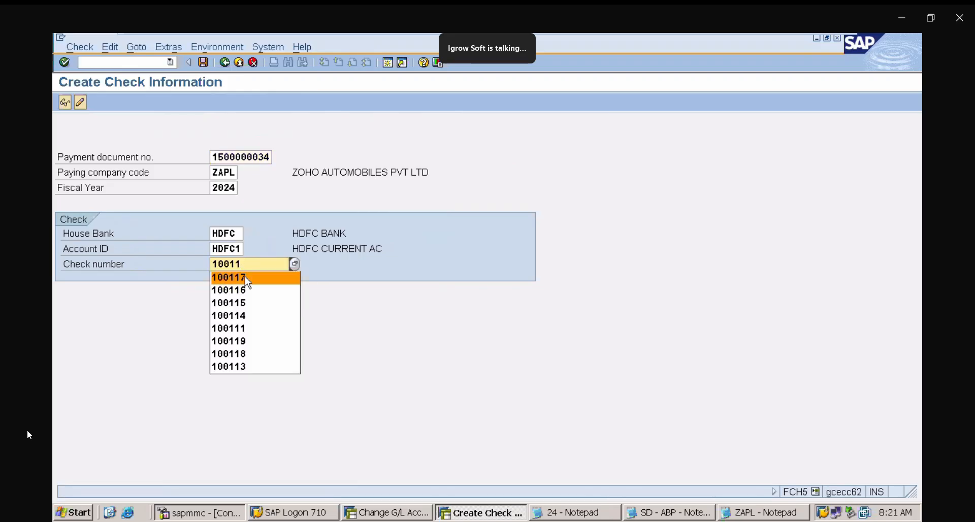
text(8)
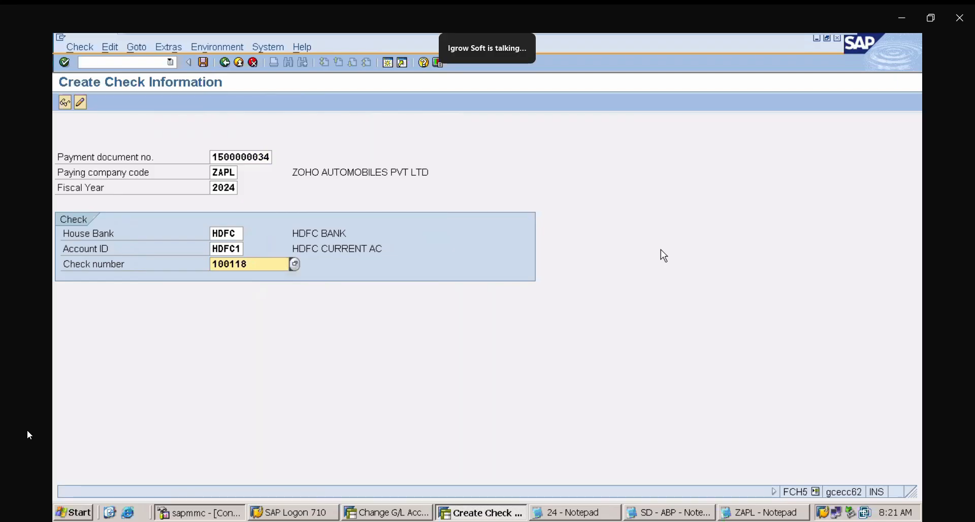
key(Return)
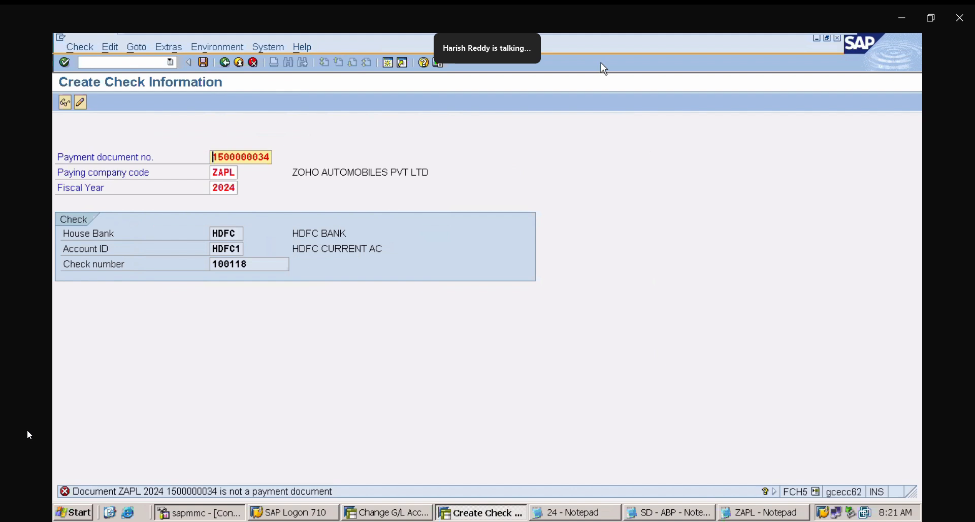
key(F10)
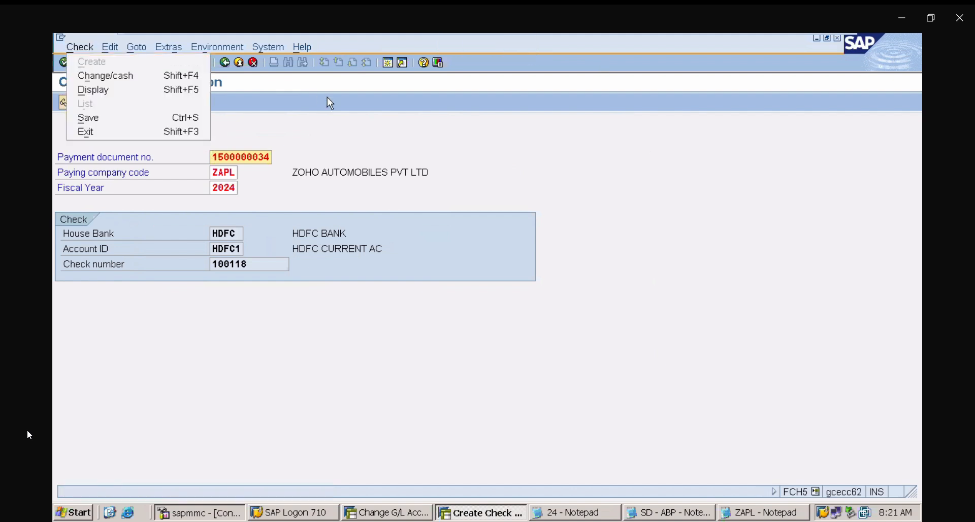
click(288, 88)
- Open G/L account 200000 HDFC BANK AC in FS00, mark it Relevant to cash flow, and save
click(131, 61)
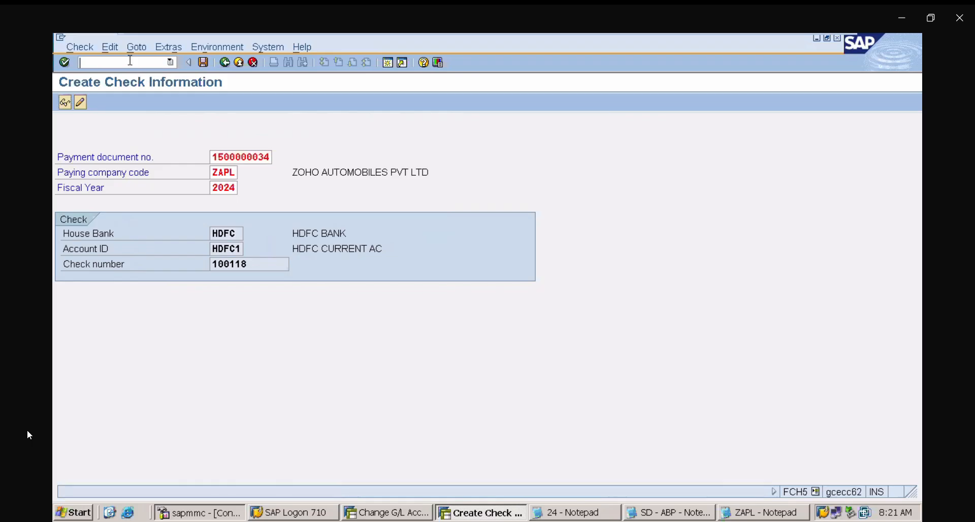
text(/NFS00)
key(Return)
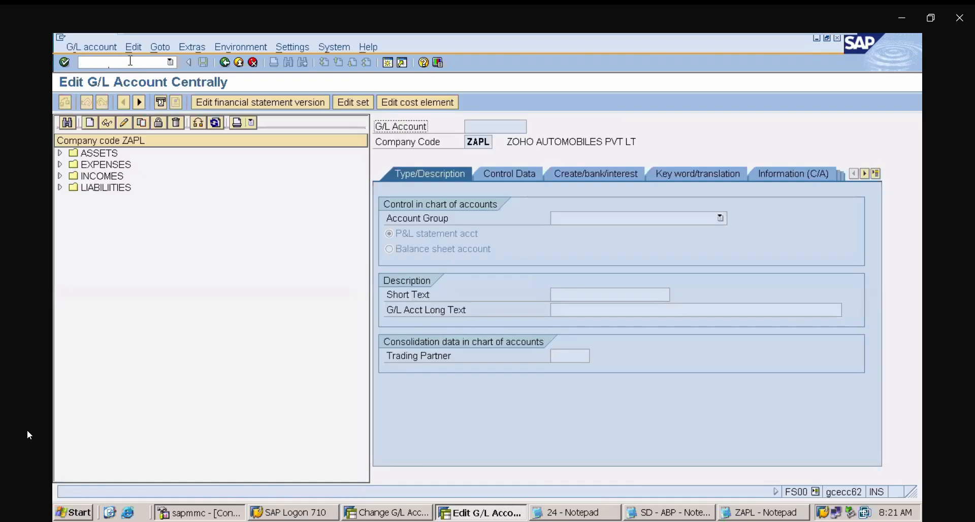
click(60, 154)
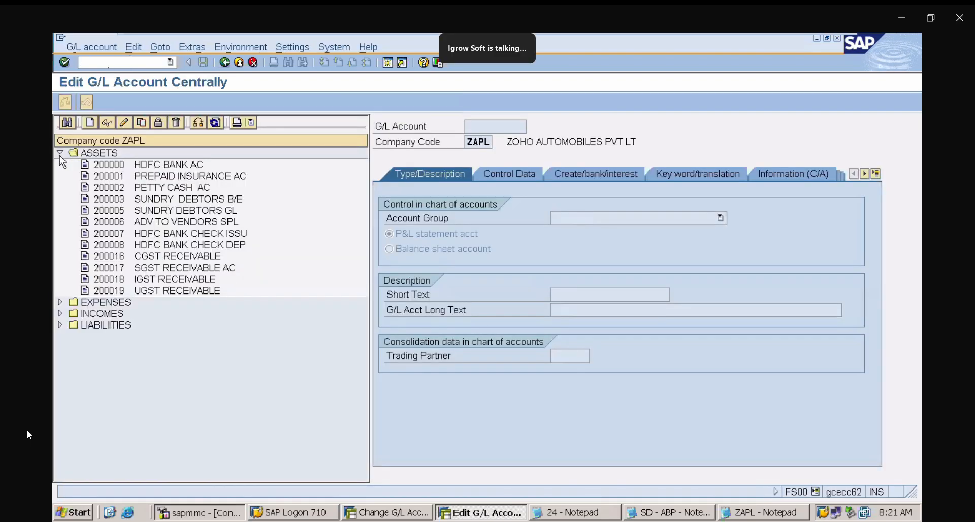
click(181, 166)
double_click(152, 165)
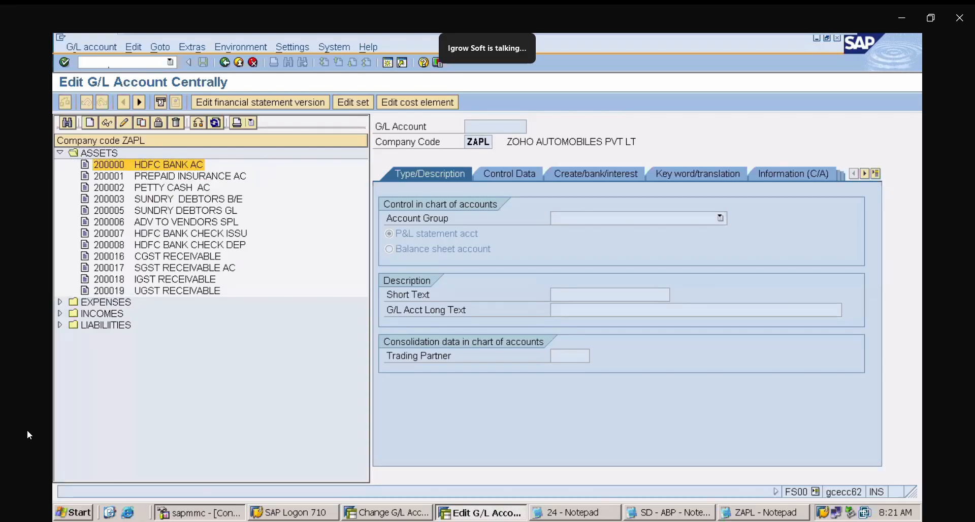
click(597, 183)
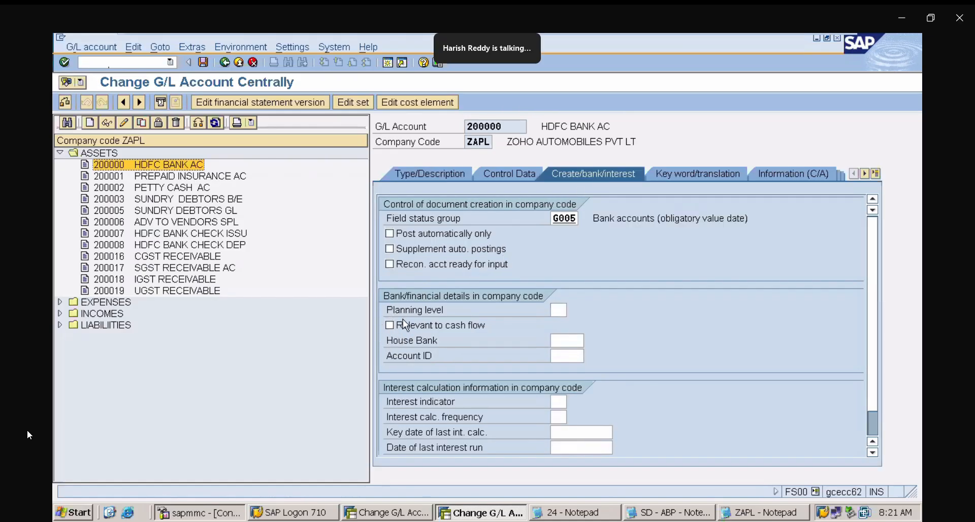
click(391, 330)
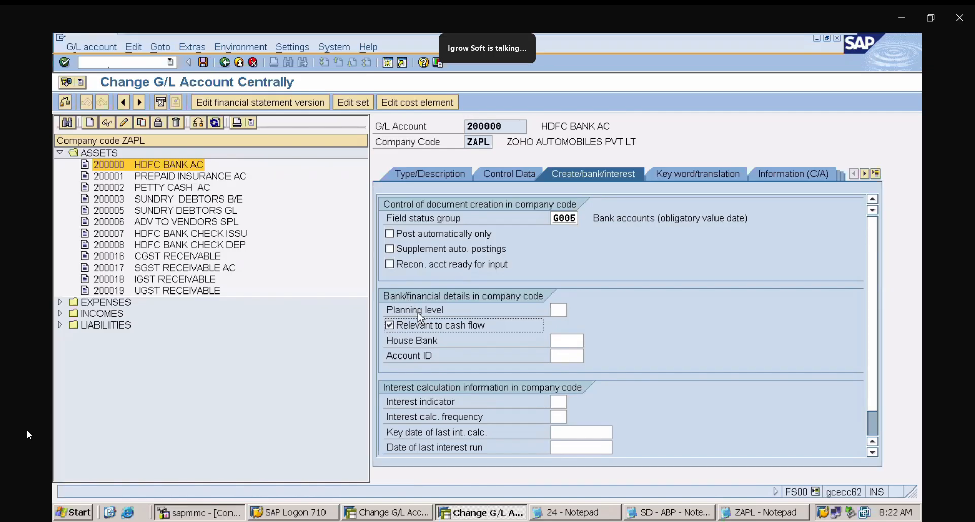
click(202, 63)
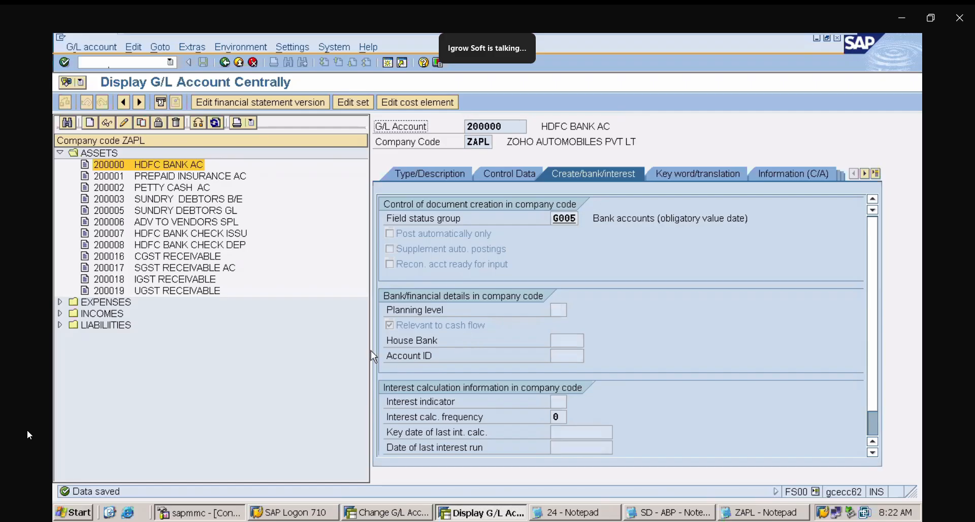
click(169, 64)
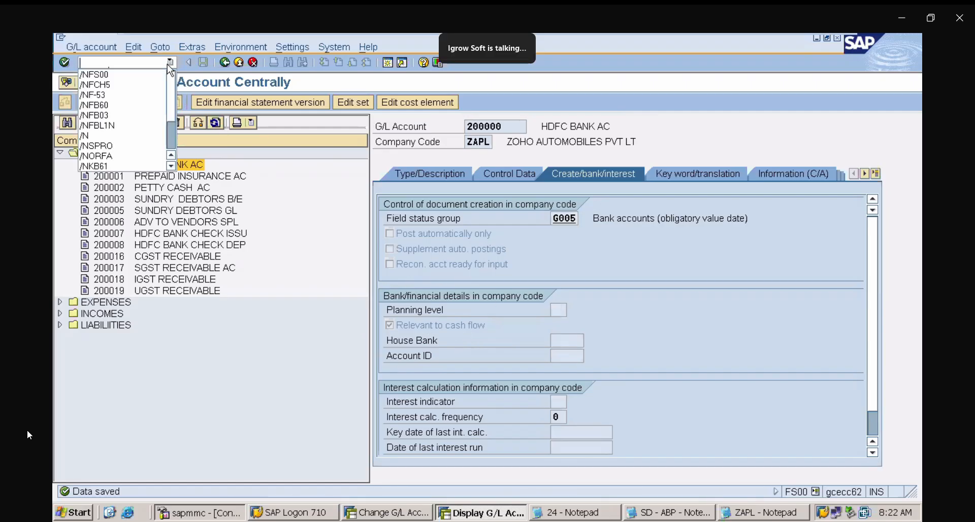
click(139, 82)
key(Return)
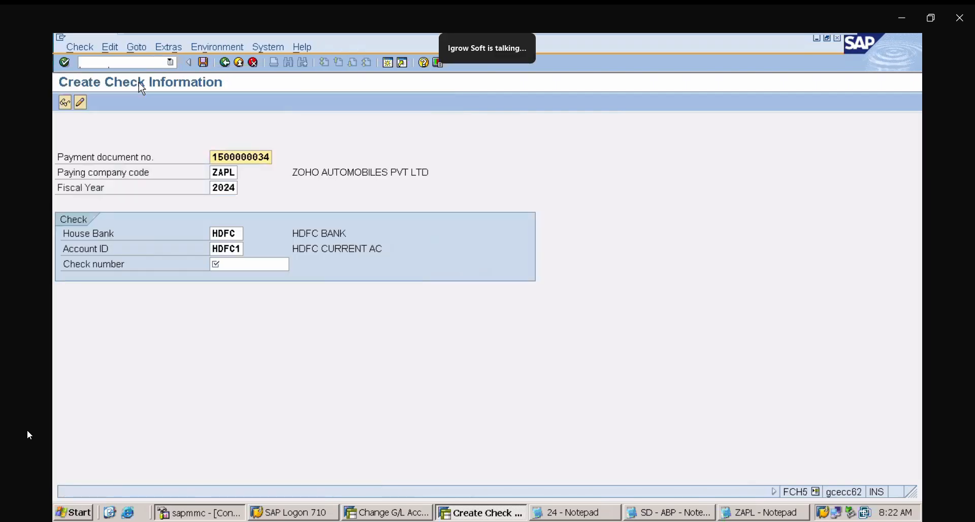
click(251, 264)
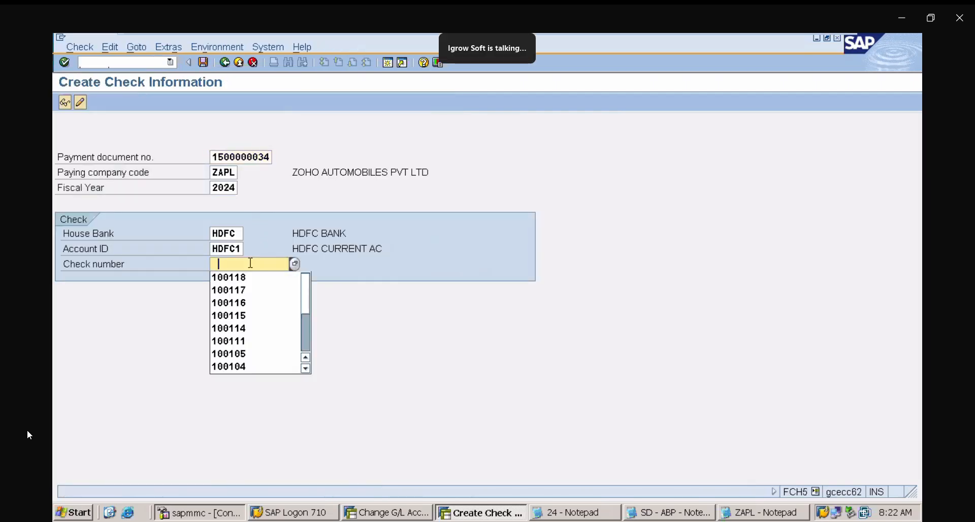
click(251, 277)
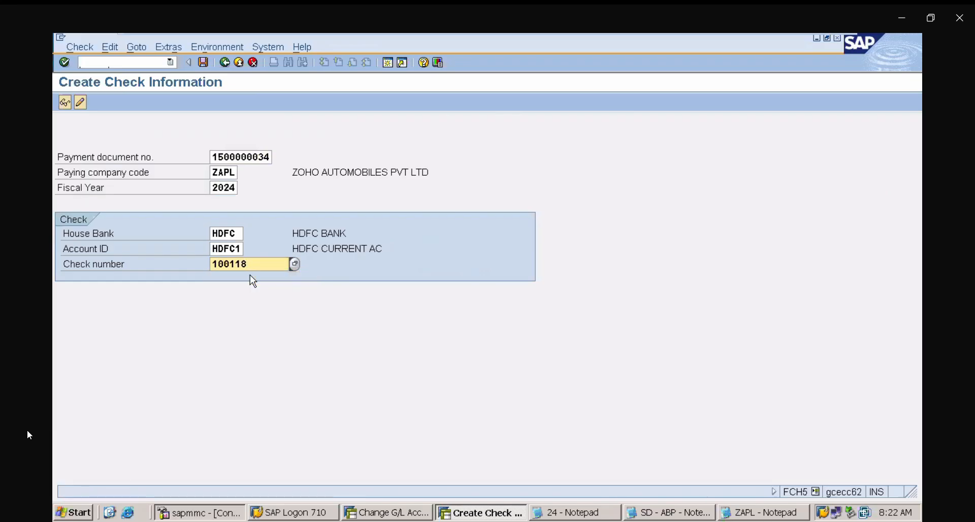
key(Return)
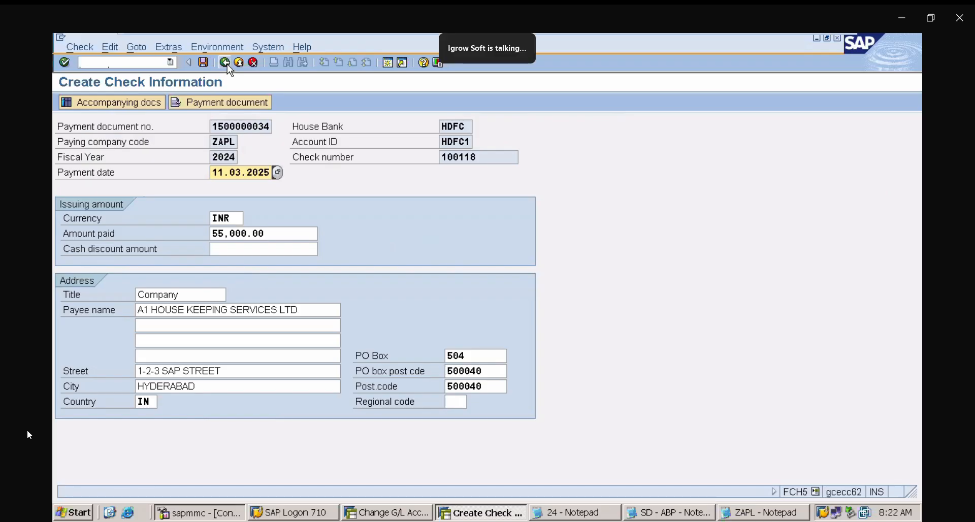
click(225, 62)
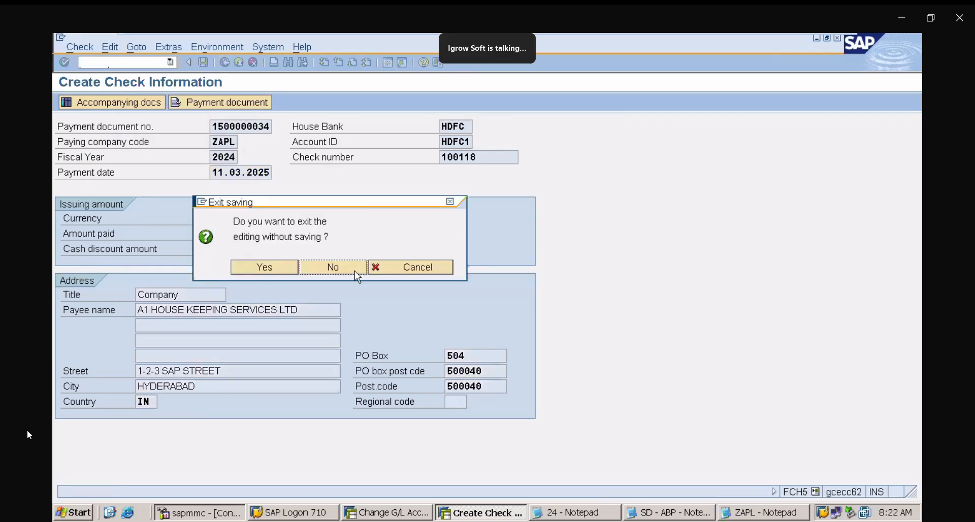
click(349, 271)
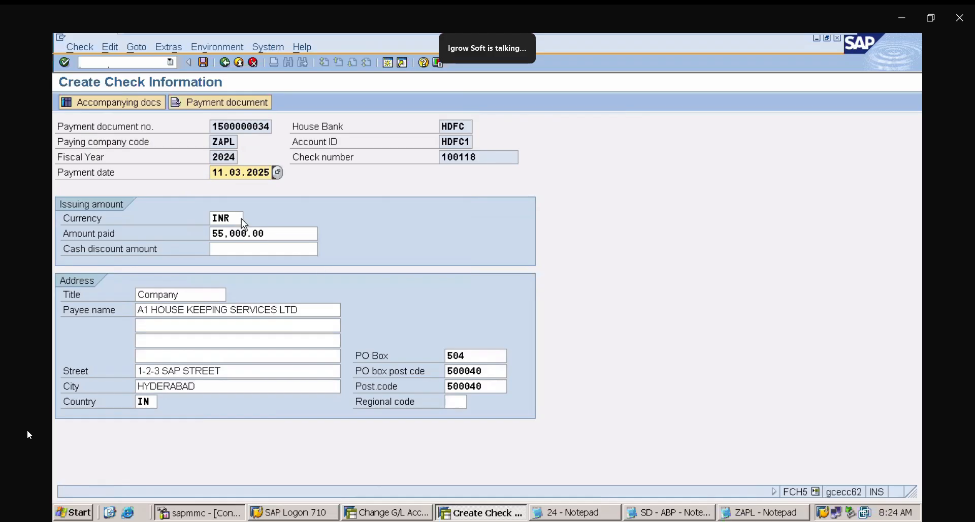
click(120, 60)
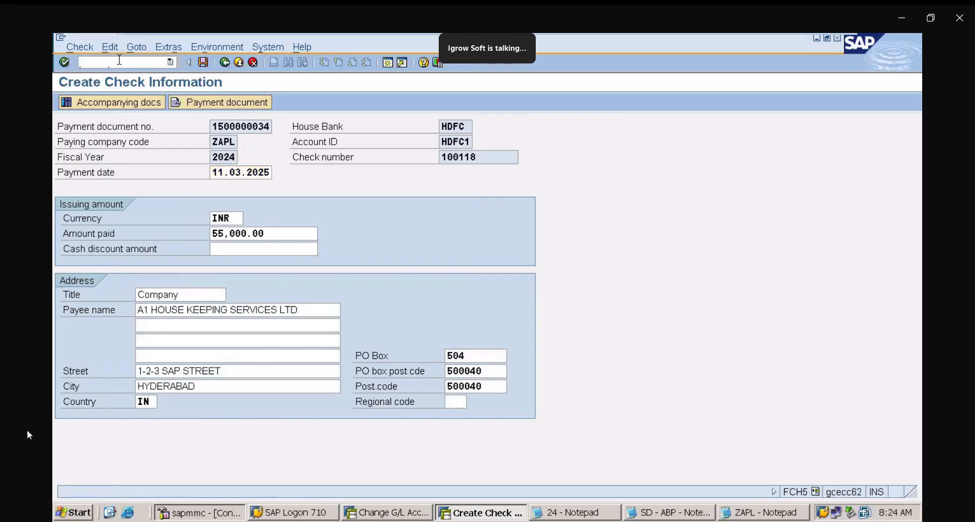
text(/NFB03)
key(Return)
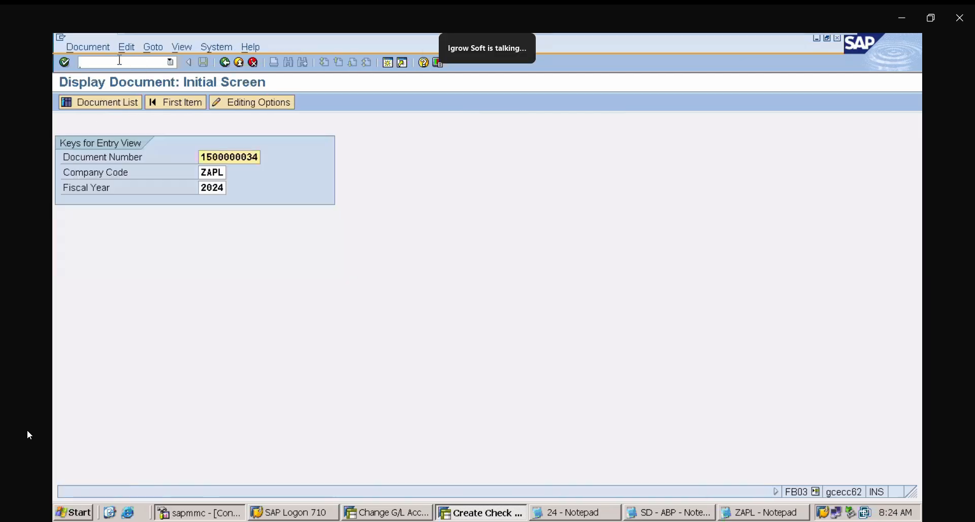
key(Return)
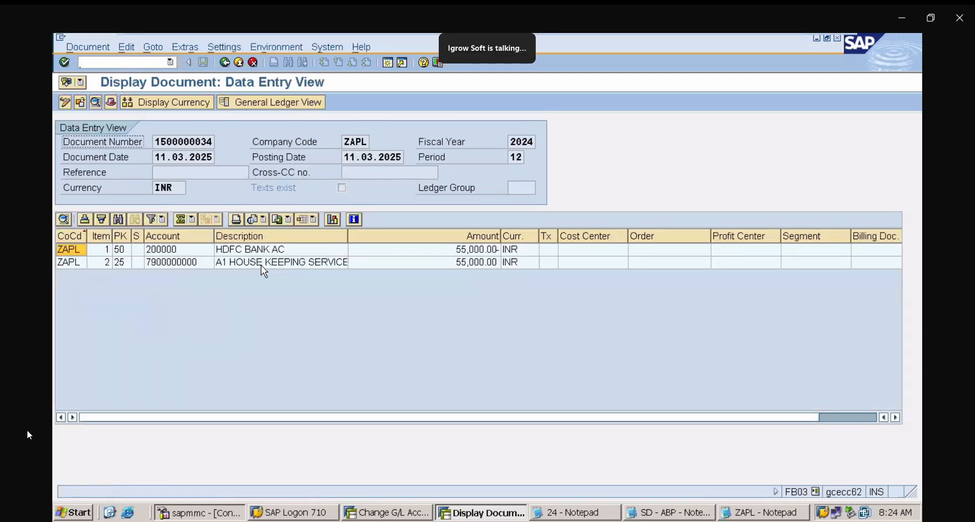
click(145, 254)
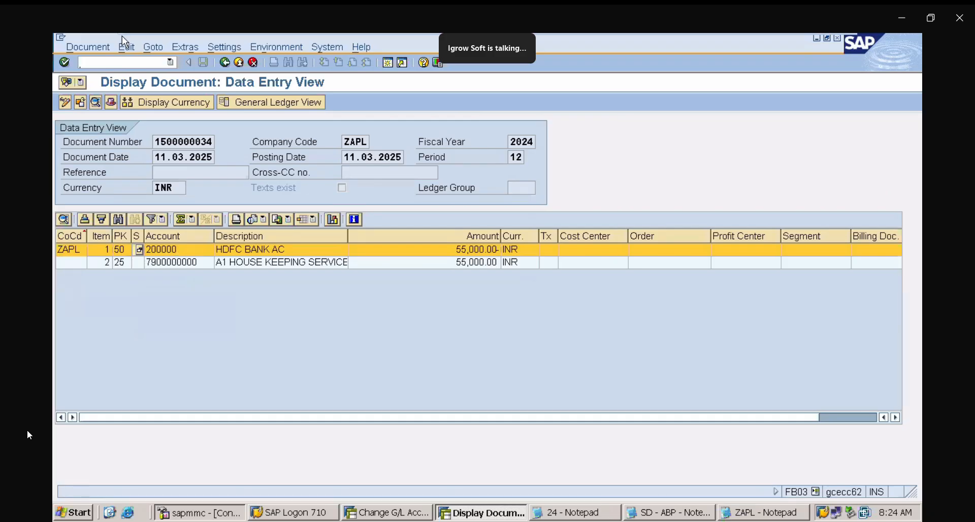
- Open the house bank HDFC and its bank account details for company code ZAPL in FI12
text(/NFC)
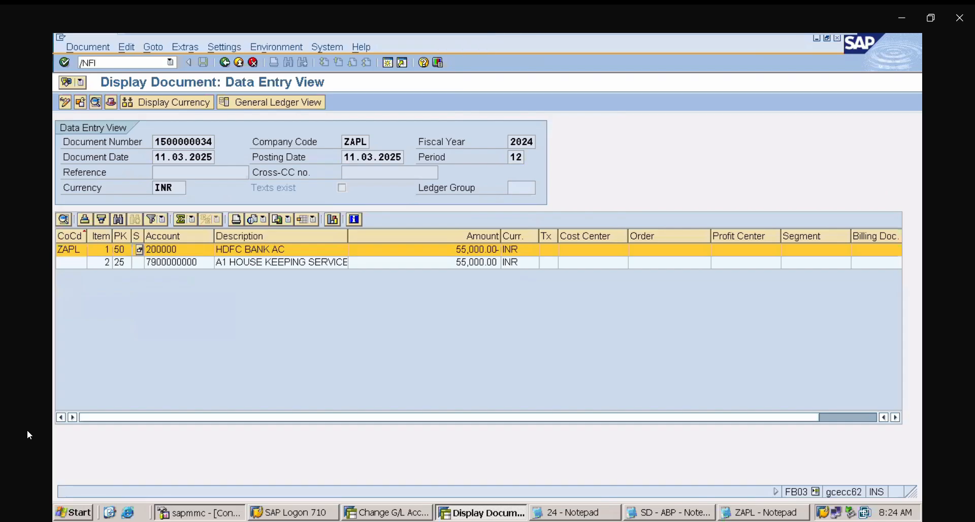
key(Return)
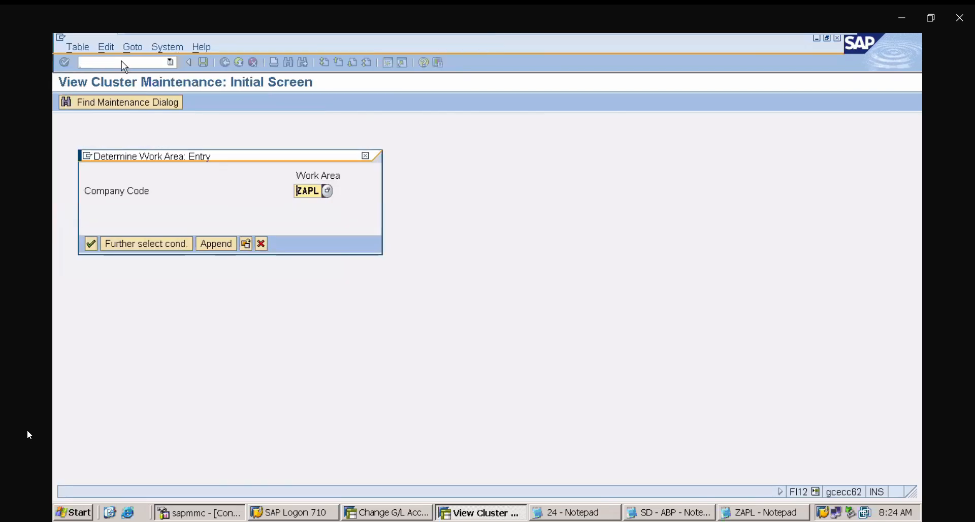
key(Return)
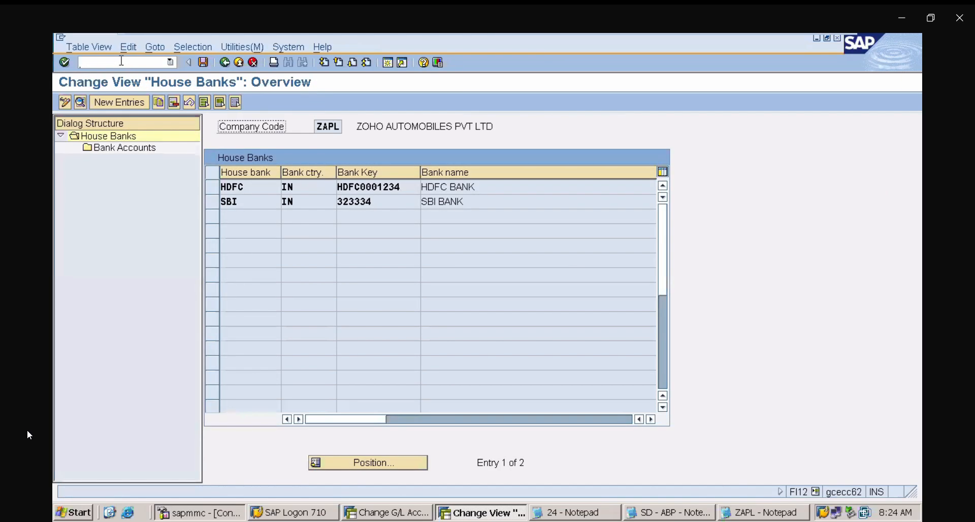
double_click(231, 185)
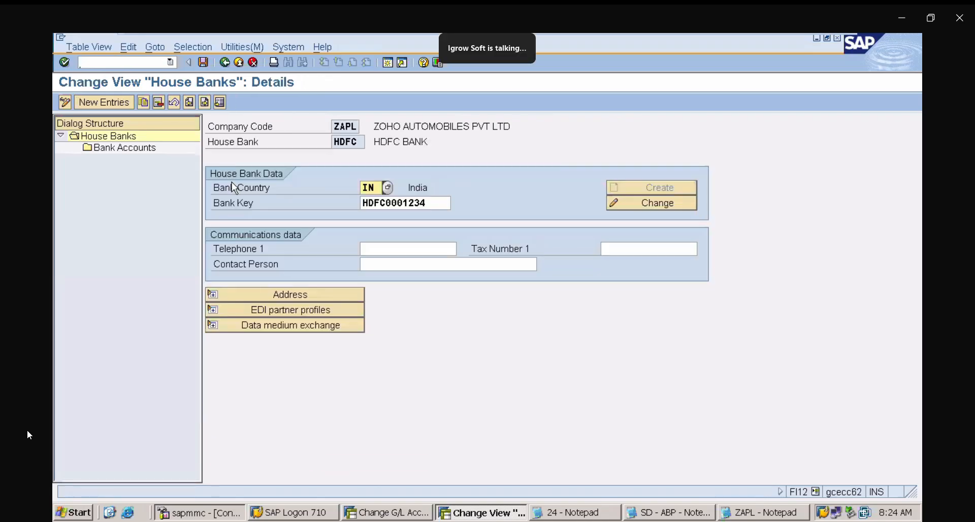
double_click(145, 148)
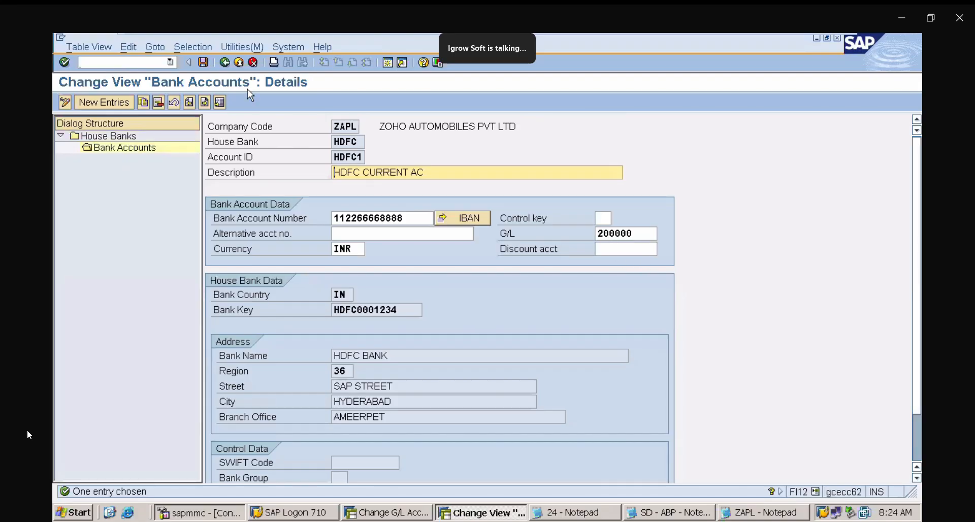
- Open the check lots maintenance with FCHI for house bank HDFC and account HDFC1
click(148, 61)
text(/NFCHI)
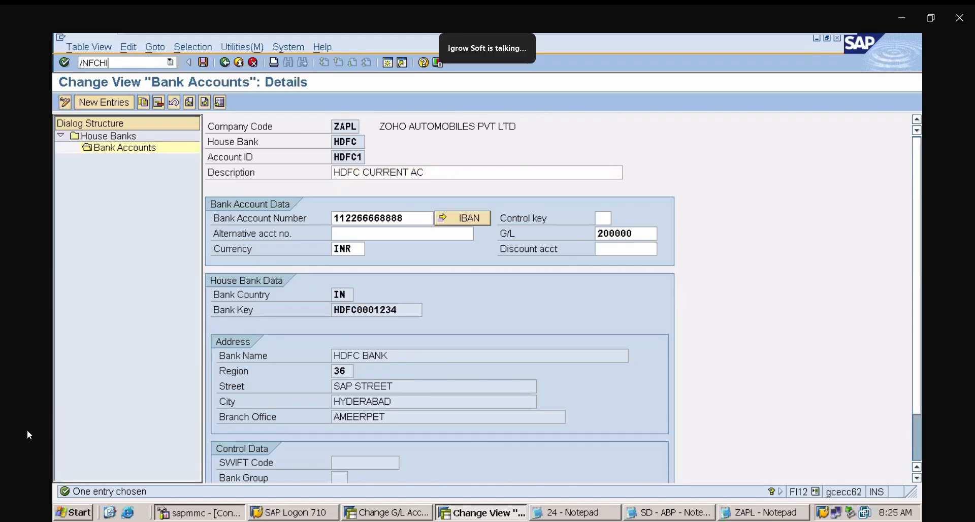
key(Return)
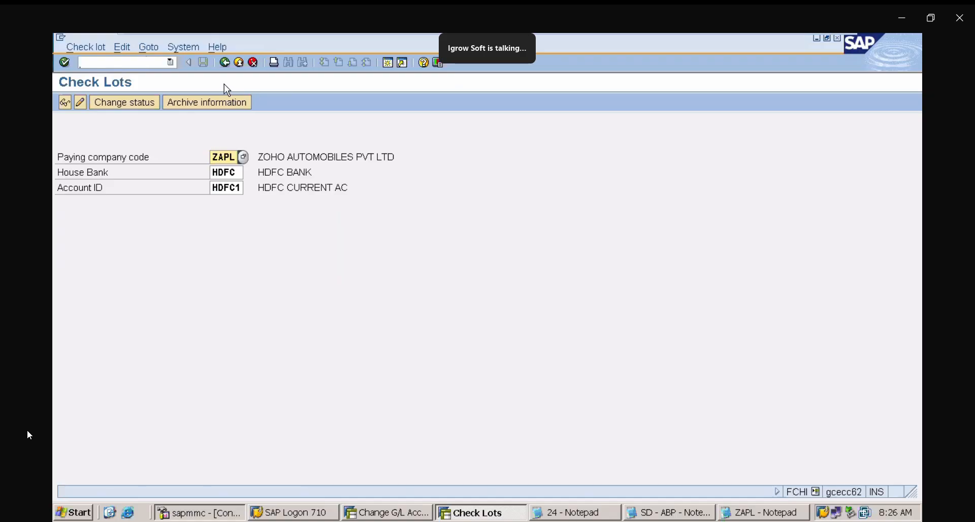
click(129, 64)
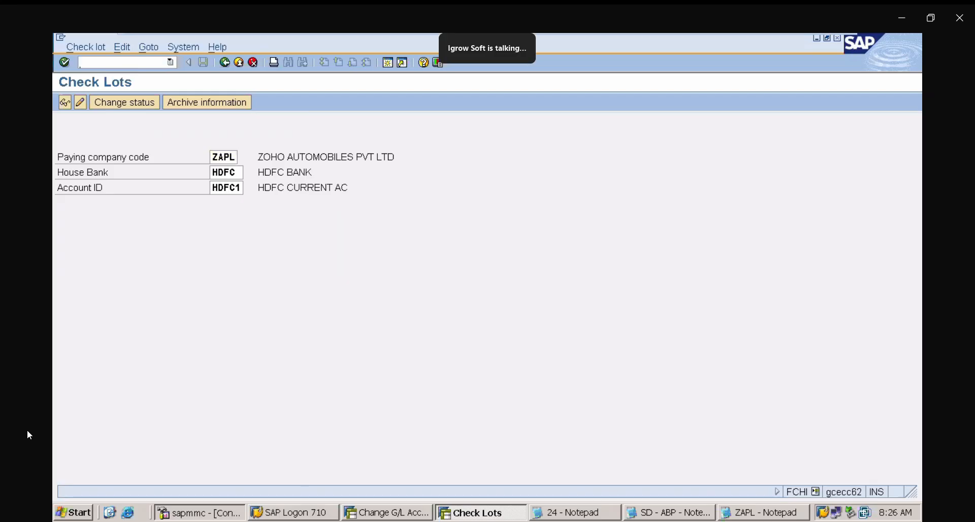
text(/NF)
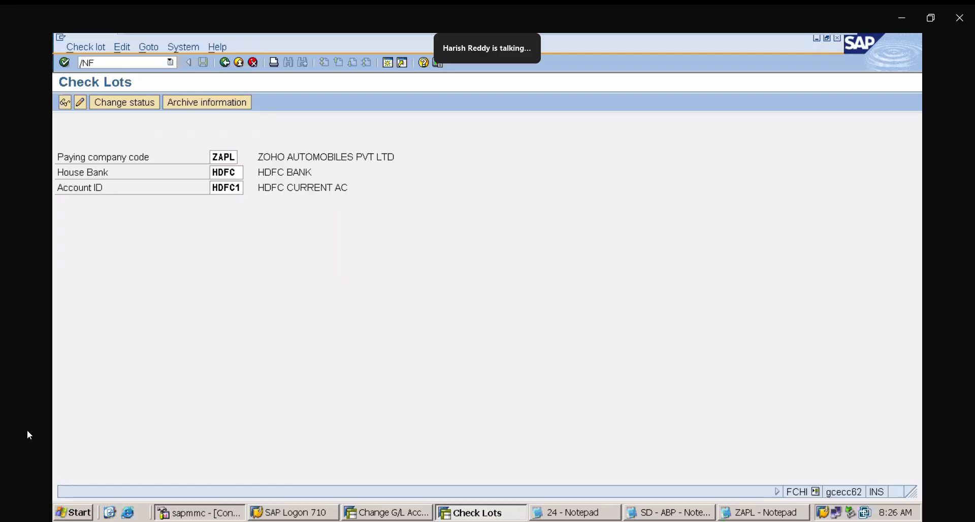
text(B)
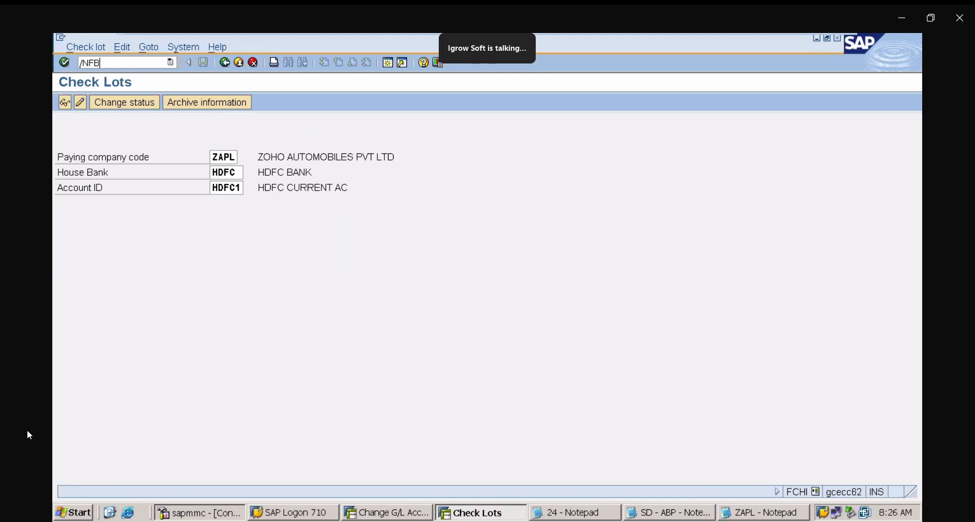
text(60)
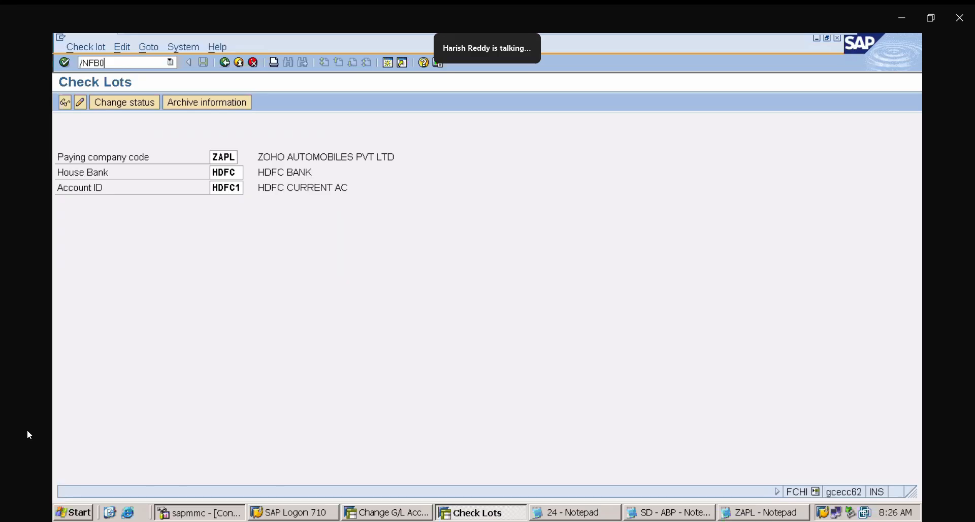
key(Return)
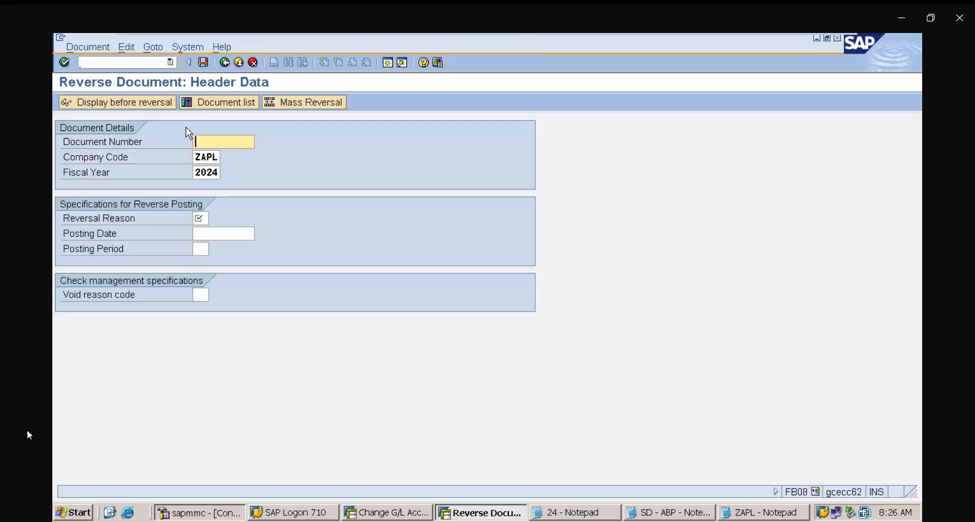
text(15000000)
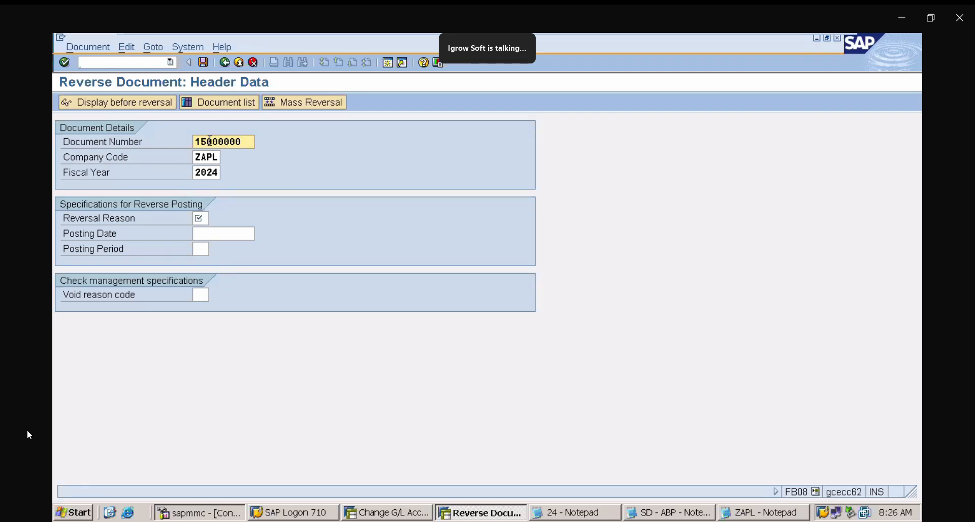
text(34)
click(201, 218)
text(01)
click(208, 233)
key(Return)
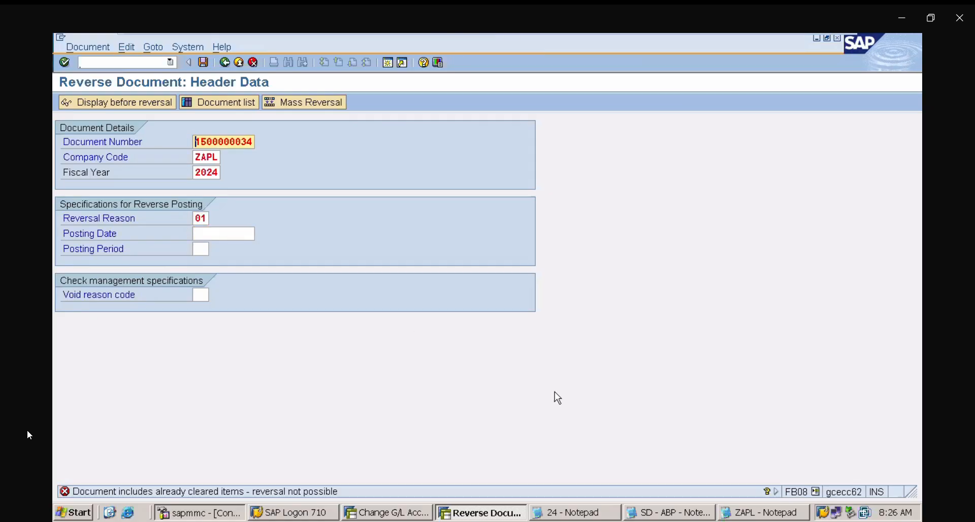
click(103, 62)
text(/NFBRA)
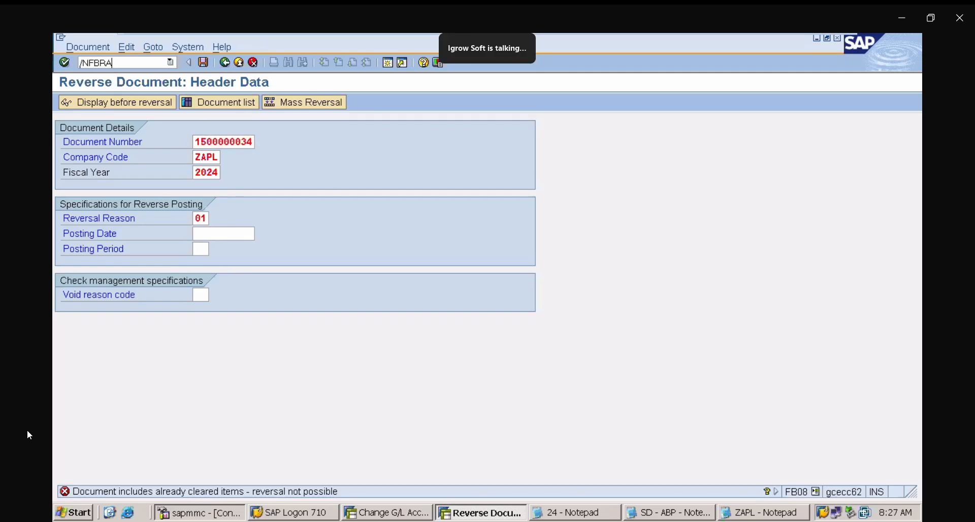
key(Return)
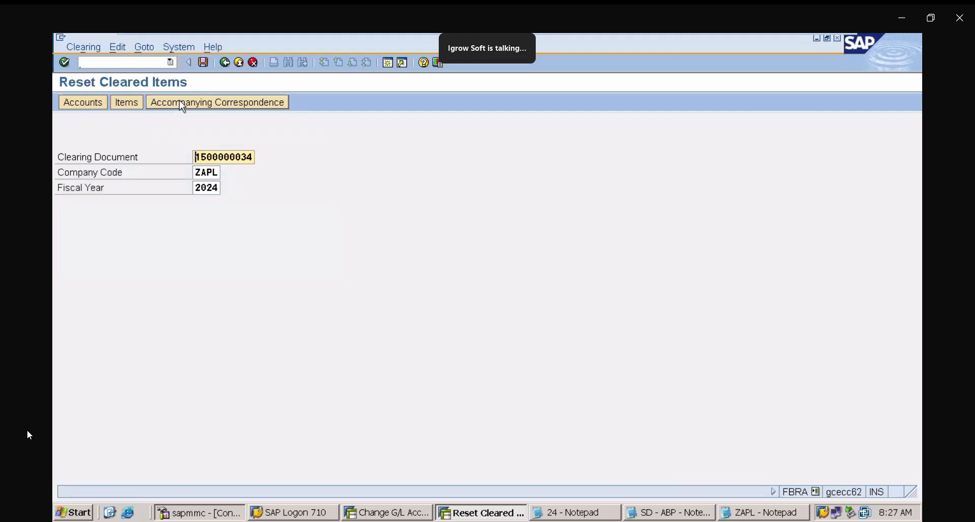
click(203, 61)
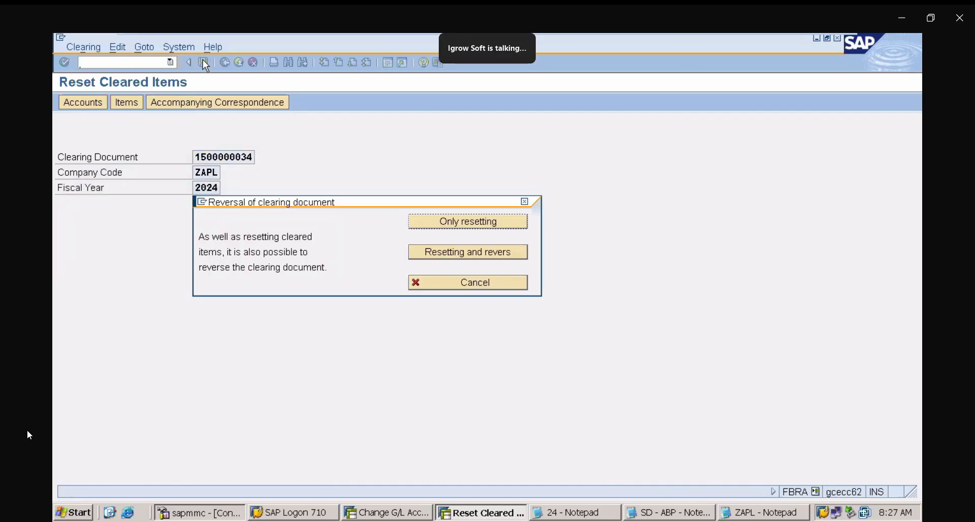
click(492, 254)
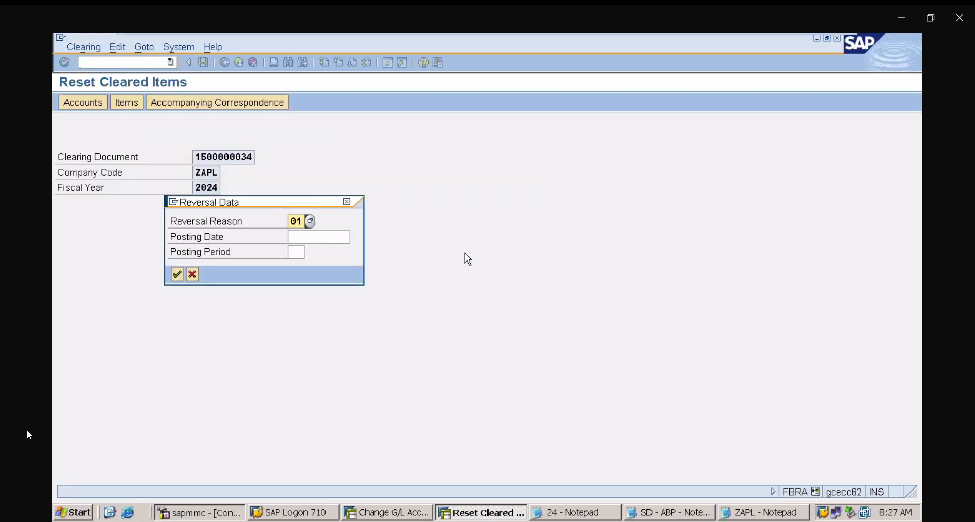
click(171, 278)
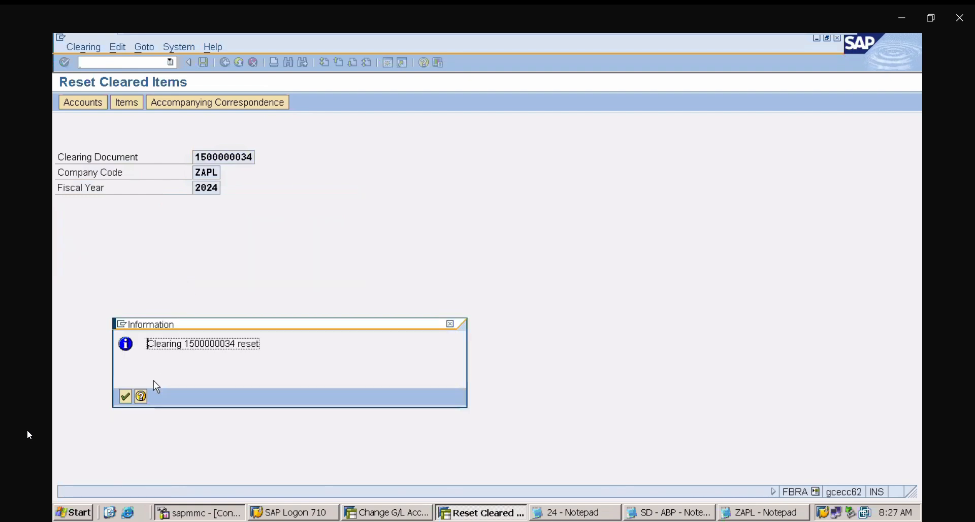
click(125, 396)
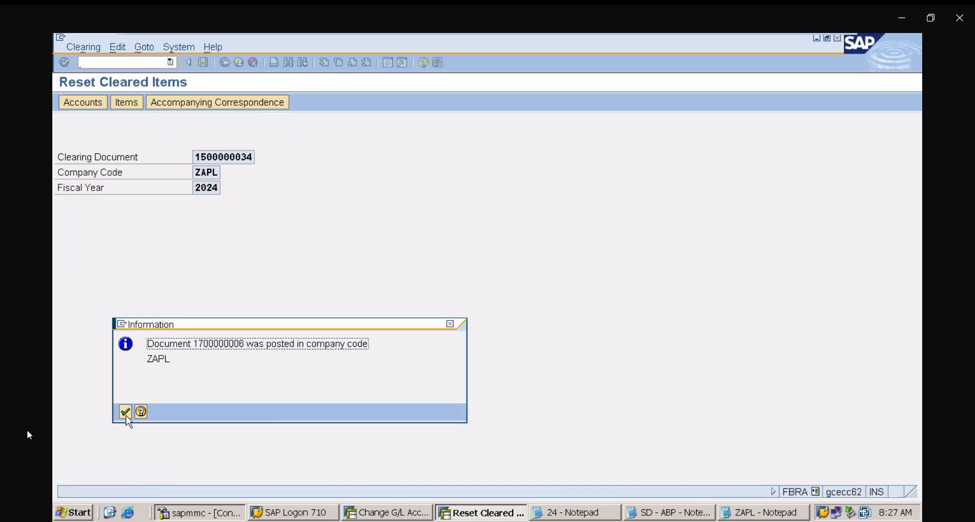
click(126, 414)
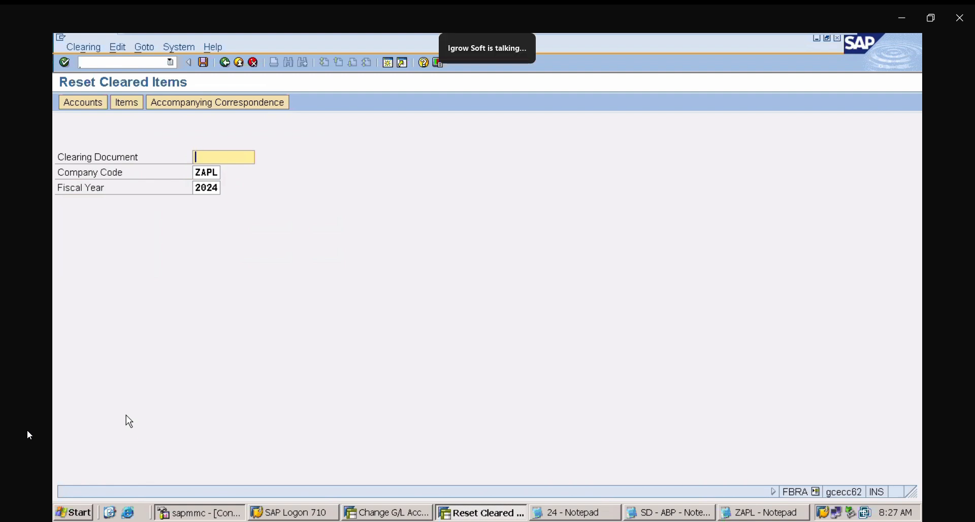
- Switch to the ZAPL notes and scroll through the BRS configuration section
click(786, 511)
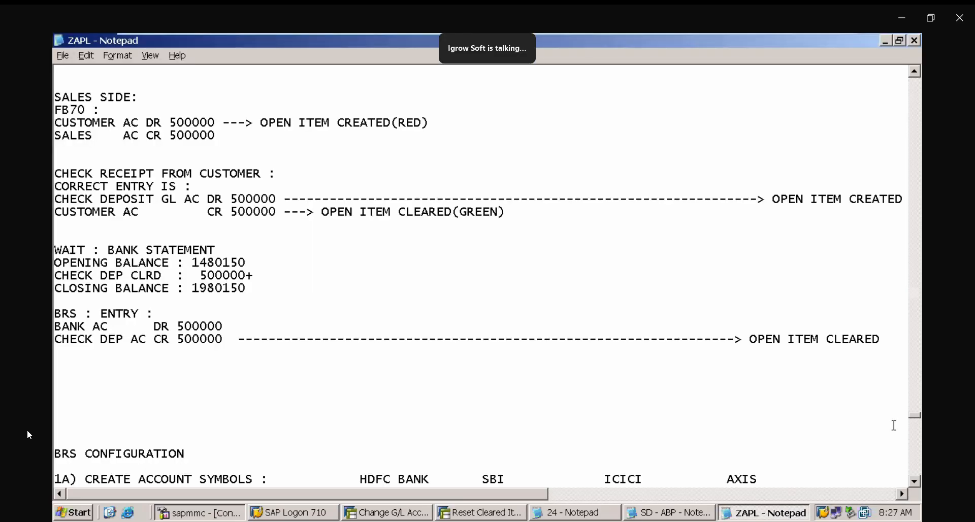
click(915, 466)
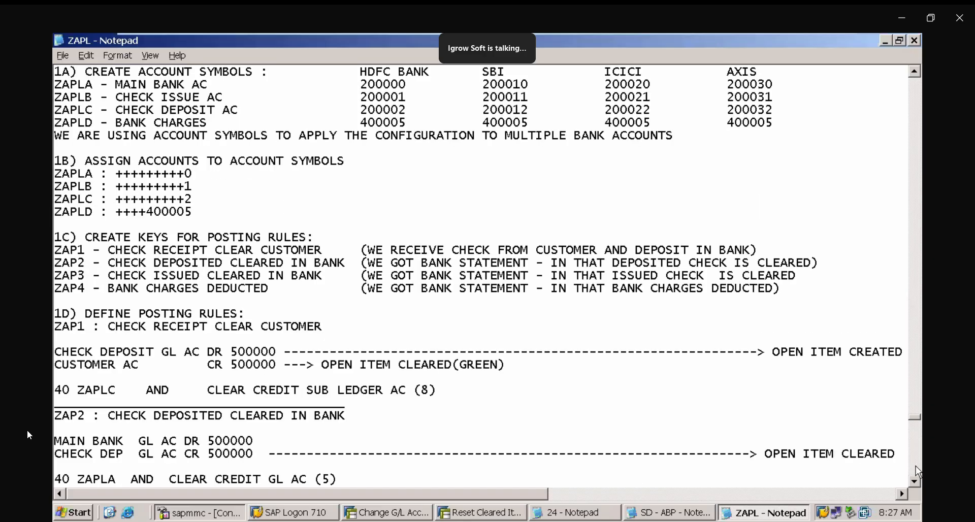
click(915, 466)
click(914, 480)
click(914, 480)
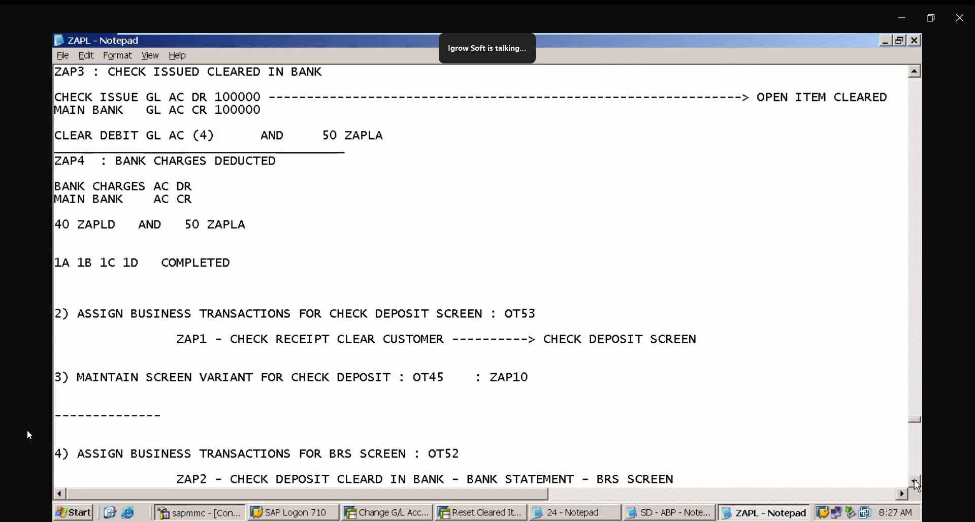
click(915, 480)
click(914, 480)
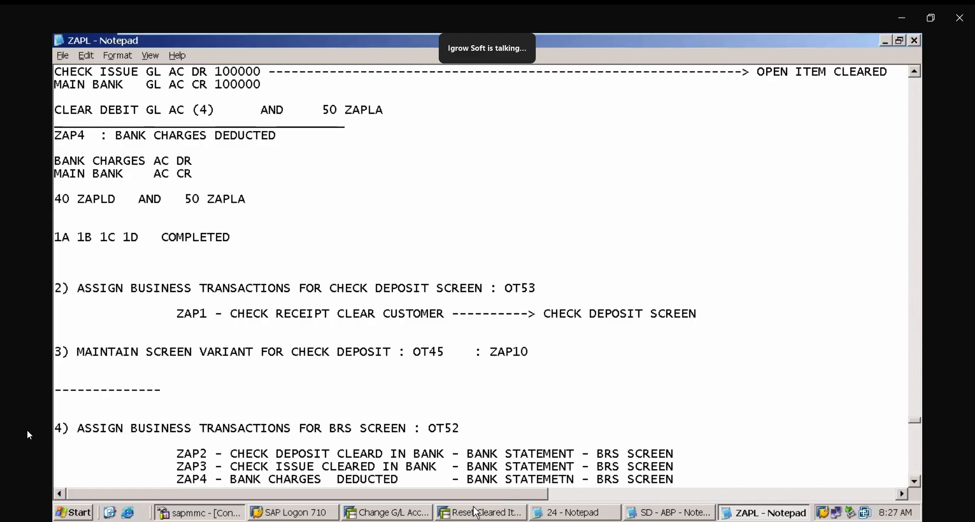
- In ORFA, assign input tax indicator I0 for non-taxable acquisitions to company code ZAPL and save under the customizing request
click(391, 513)
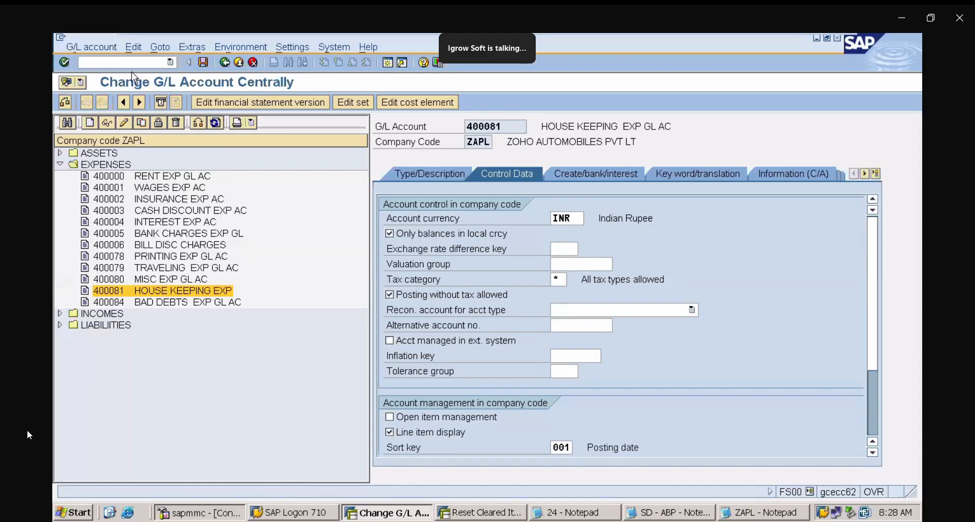
text(/NORFA)
key(Return)
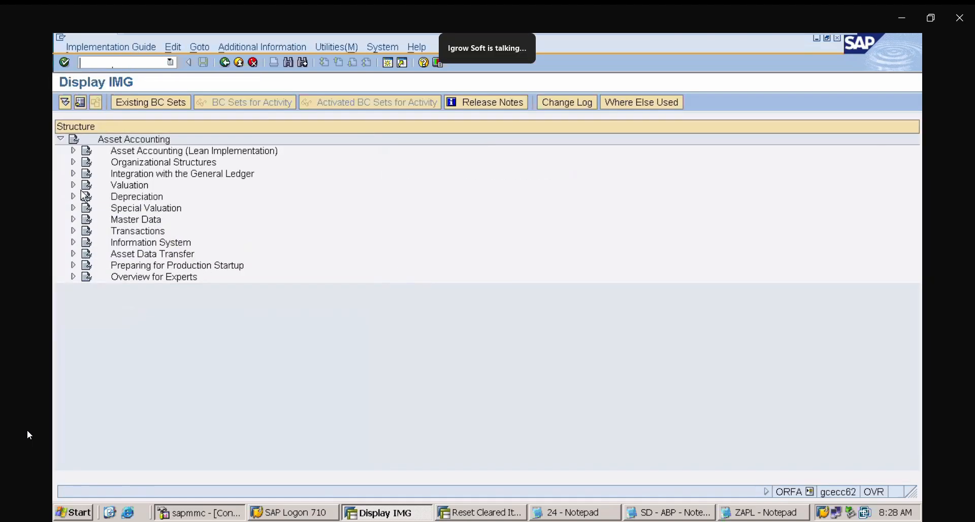
click(73, 173)
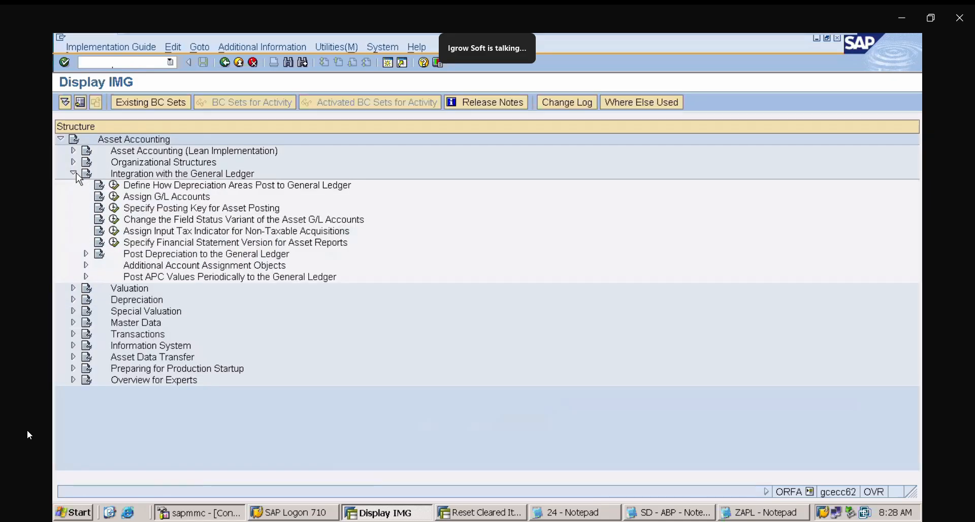
click(114, 231)
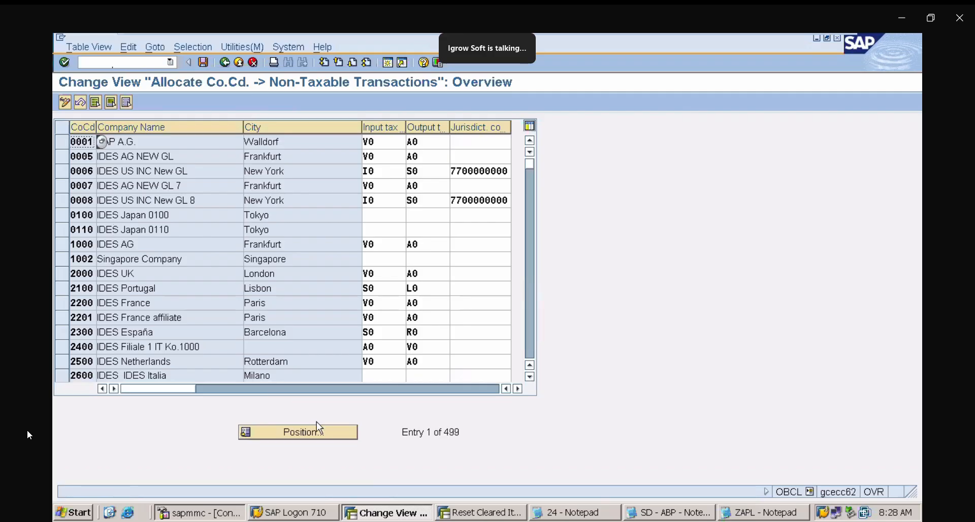
click(320, 428)
text(Z)
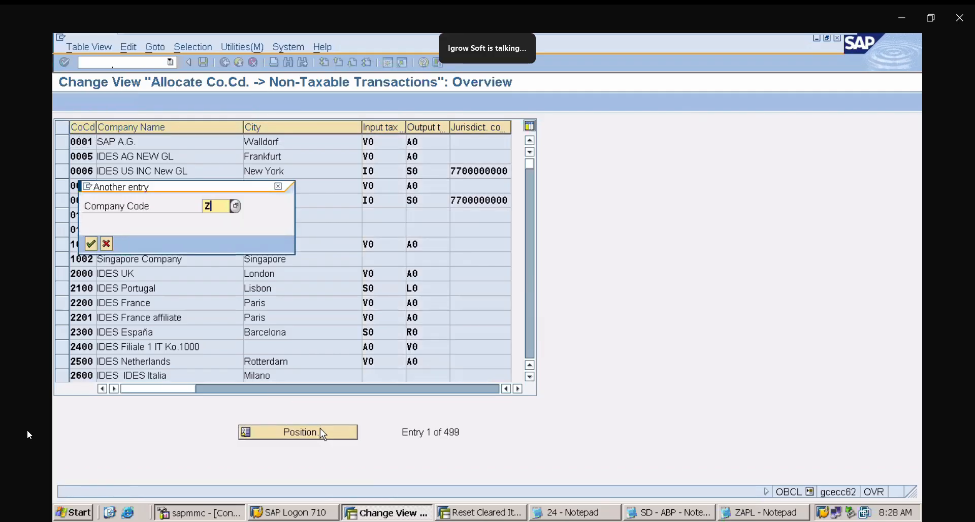
text(APL)
key(Return)
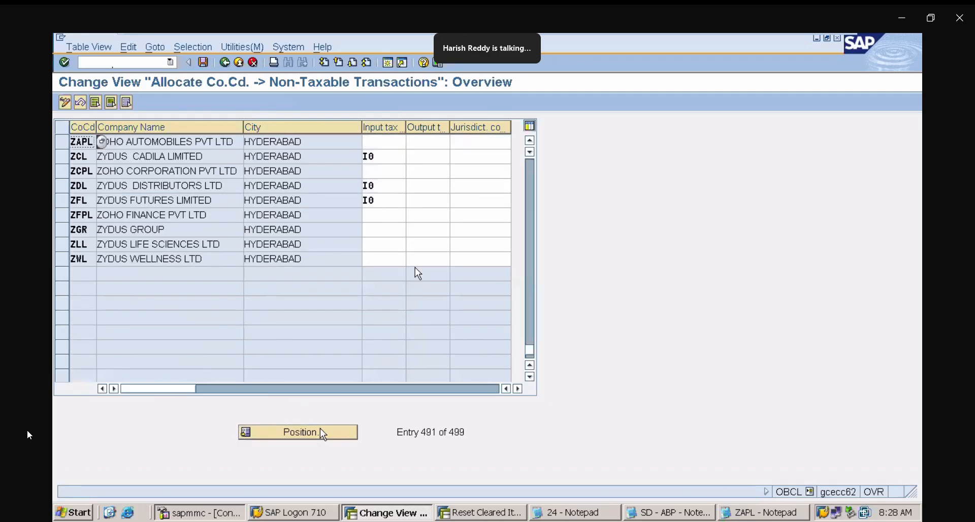
click(379, 141)
text(I0)
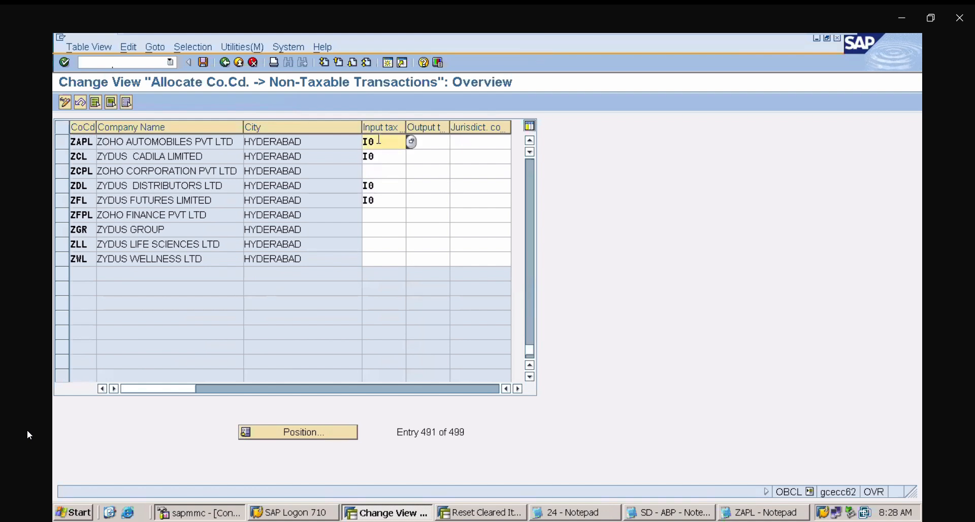
click(203, 62)
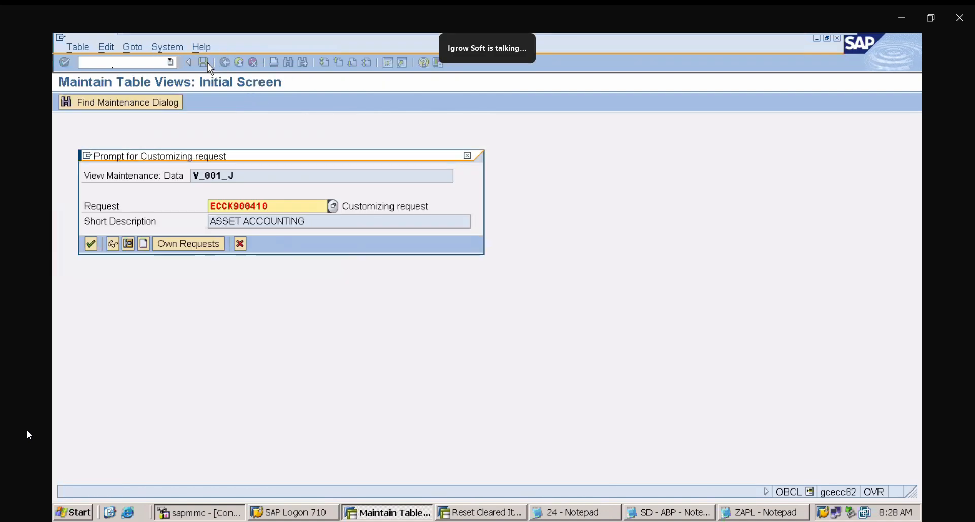
click(91, 244)
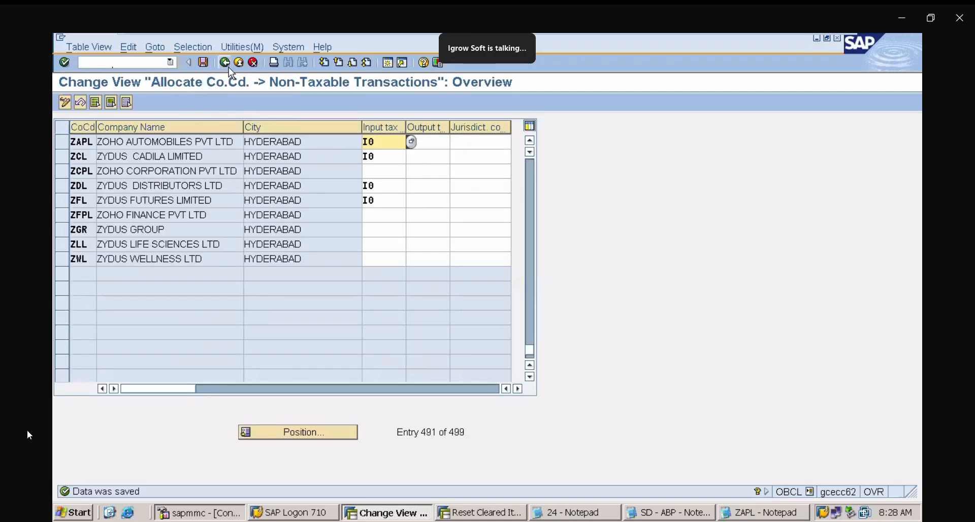
click(225, 63)
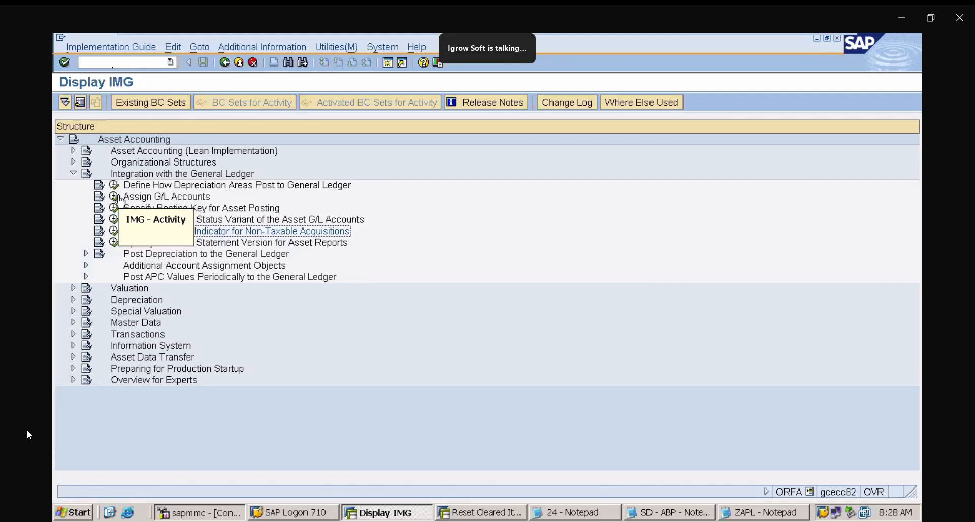
- Expand Organizational Structures and locate the Assign Chart of Depreciation to Company Code activity
click(73, 173)
click(72, 162)
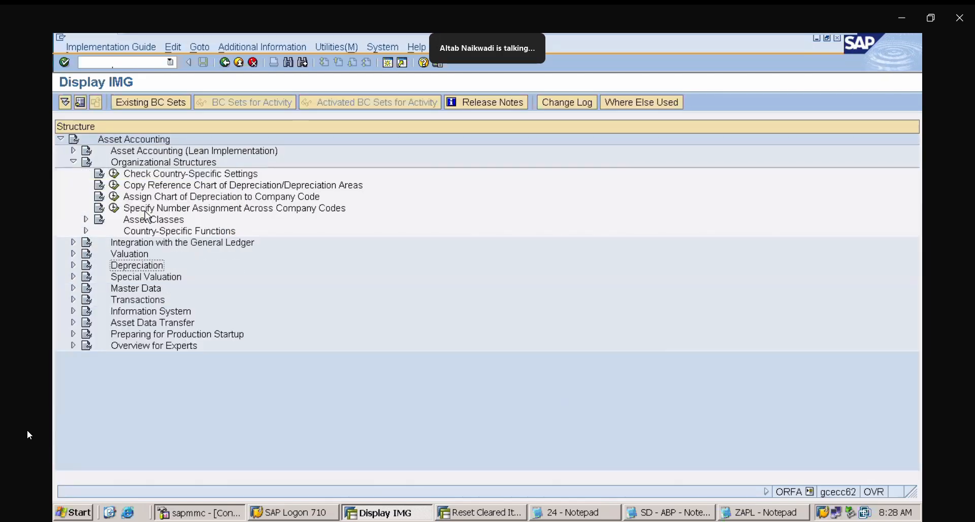
click(221, 200)
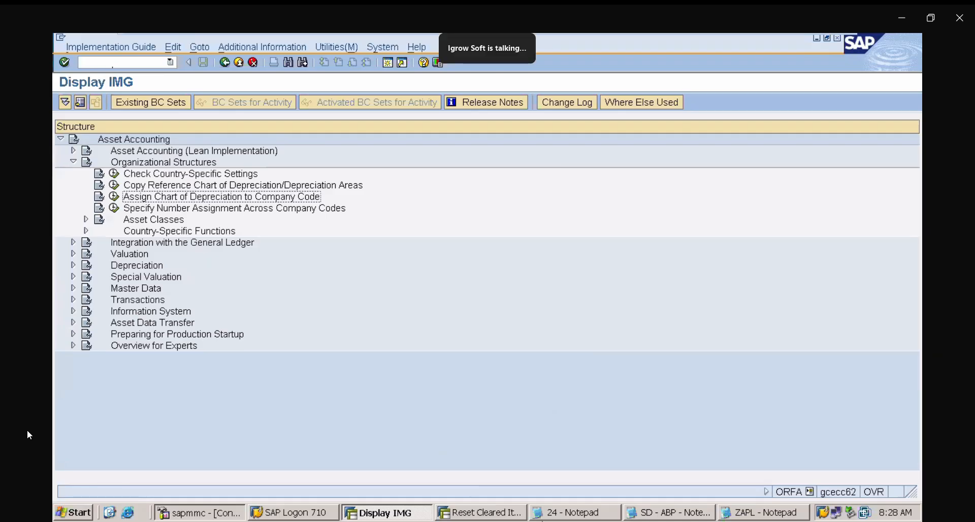
- In the ZAPL notes, add the line "3) ASSIGN CHART OF DEPRECIATION TO CO.CD :" below step 2
click(750, 513)
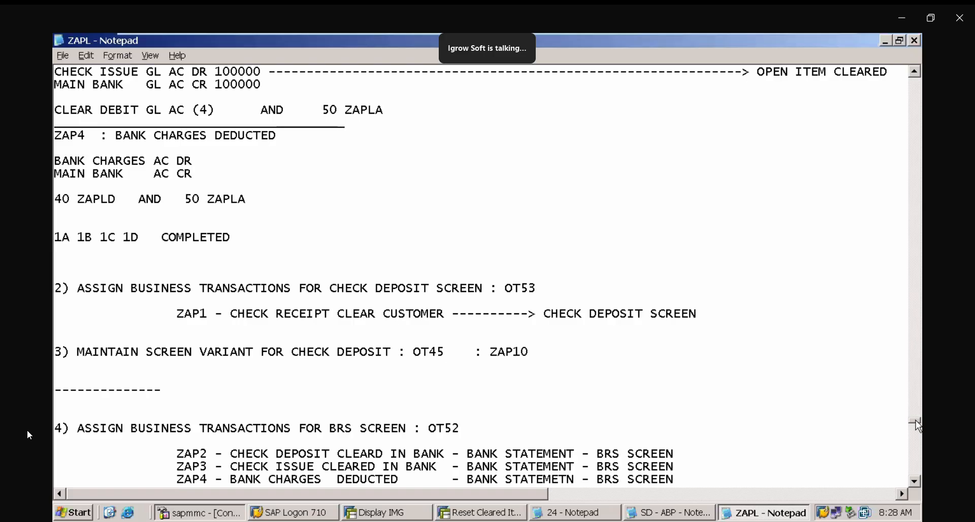
drag(919, 427, 918, 465)
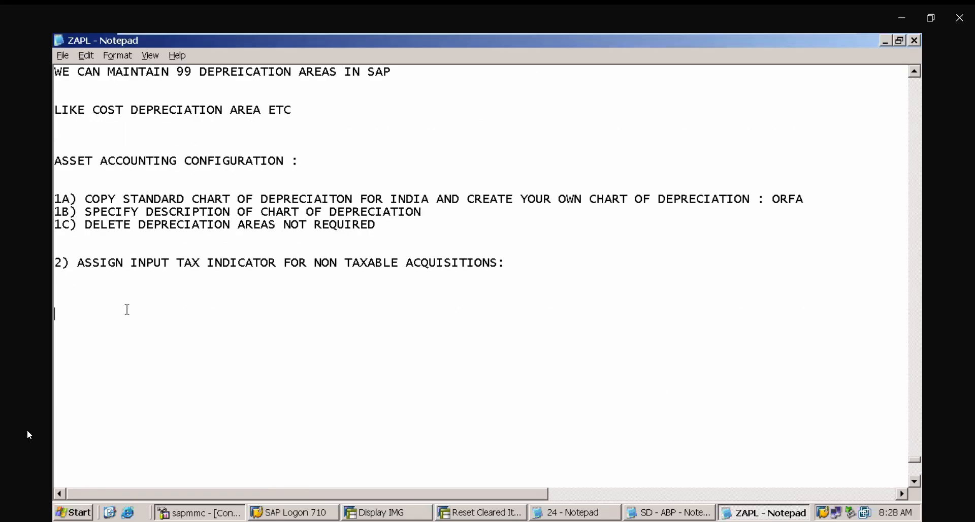
text(3) ASSIGN CHART OF DEP)
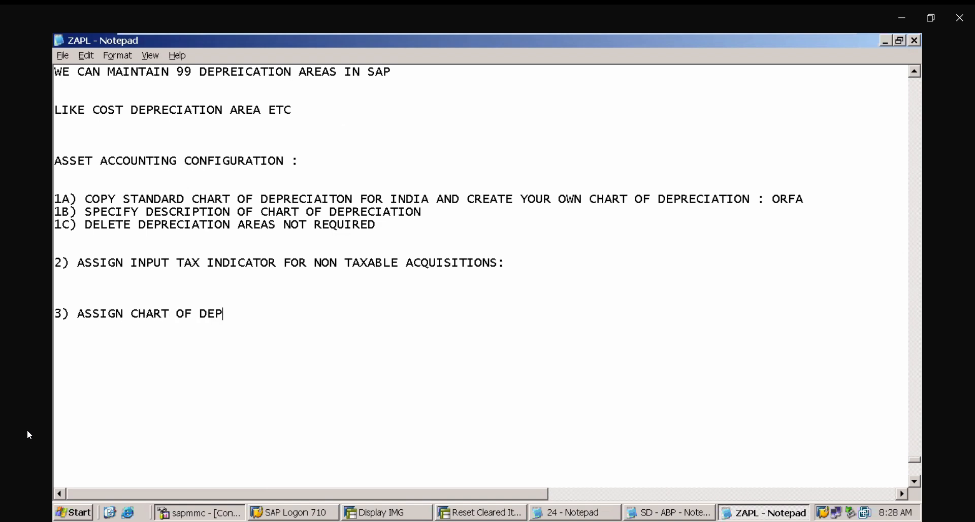
text(RECIATION)
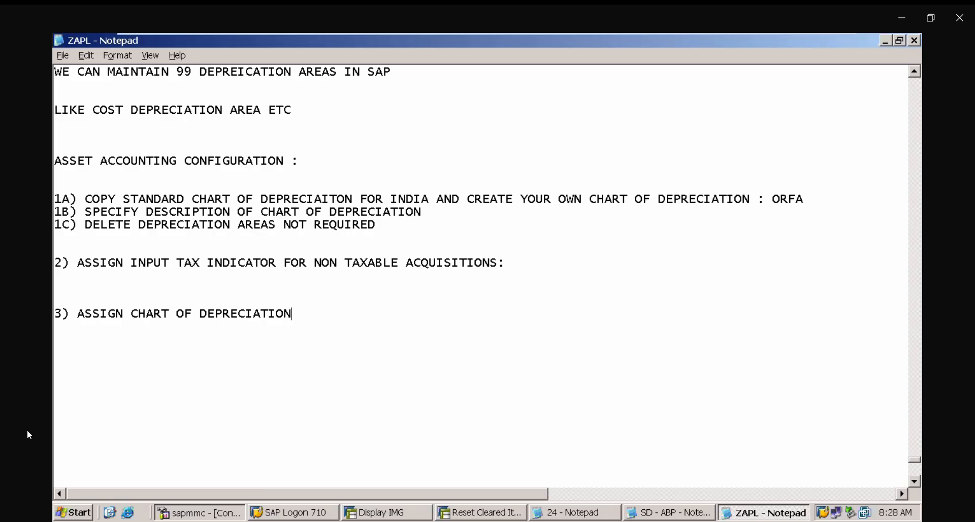
text( TO CO.CD)
key(BackSpace)
text(.CDE)
key(BackSpace)
text(:)
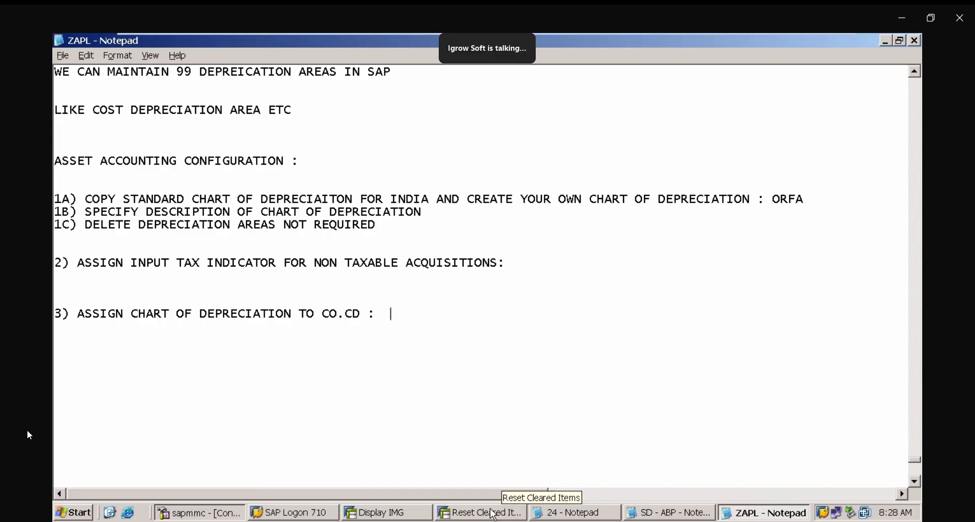
click(409, 514)
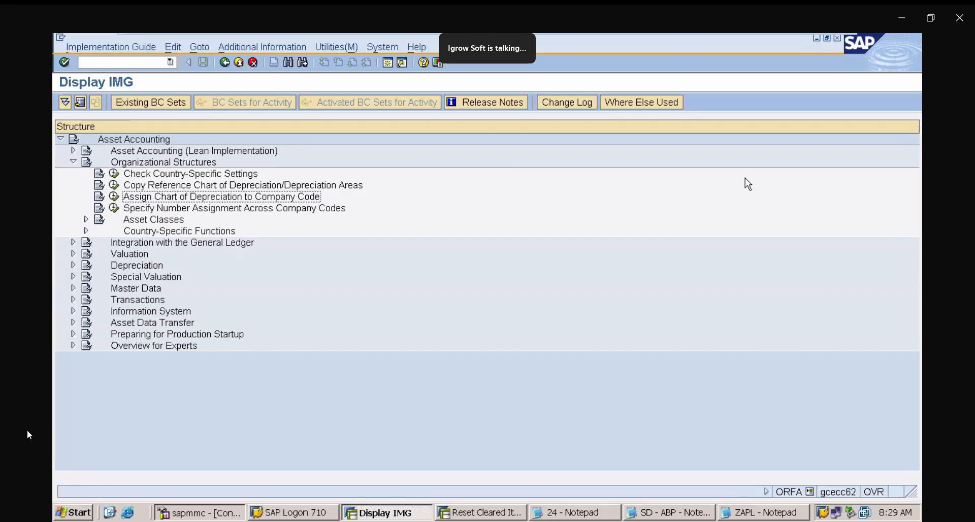
key(Up)
key(Up)
key(Up)
key(Up)
key(Up)
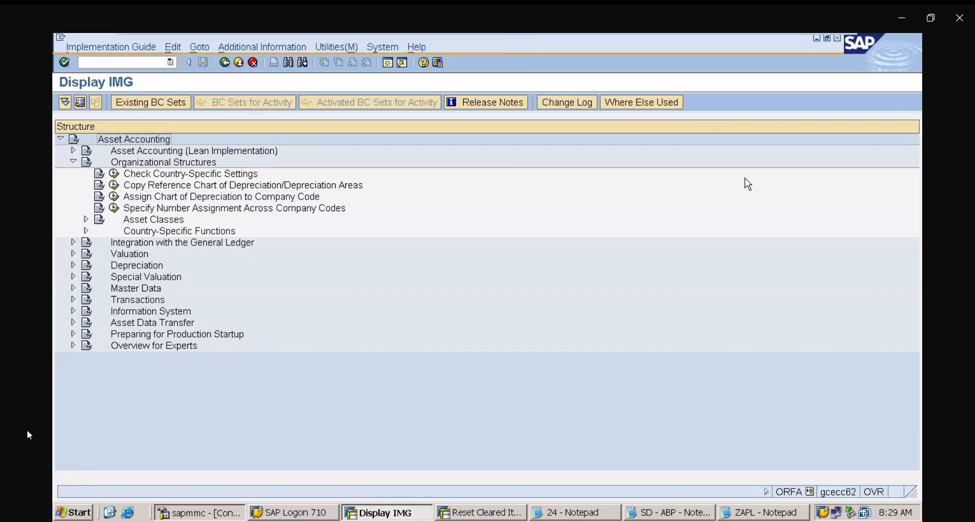
click(161, 198)
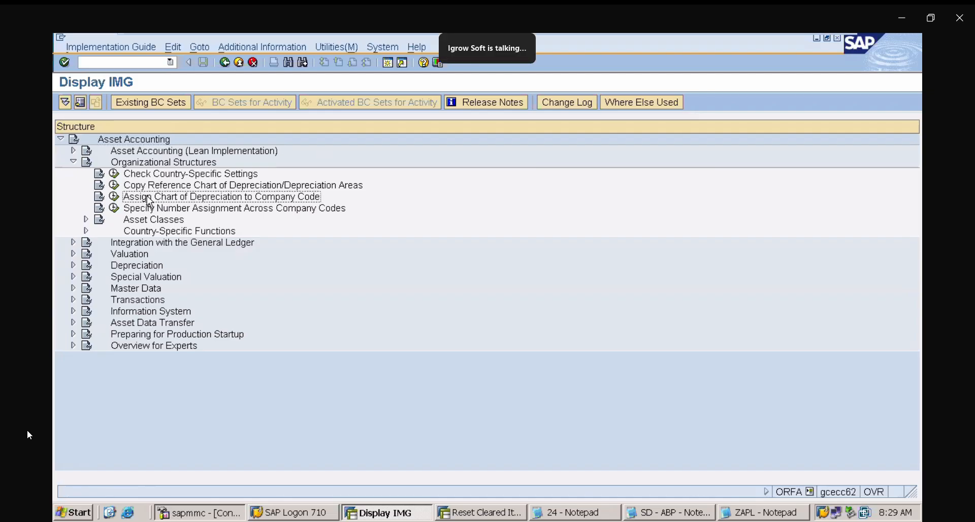
click(114, 199)
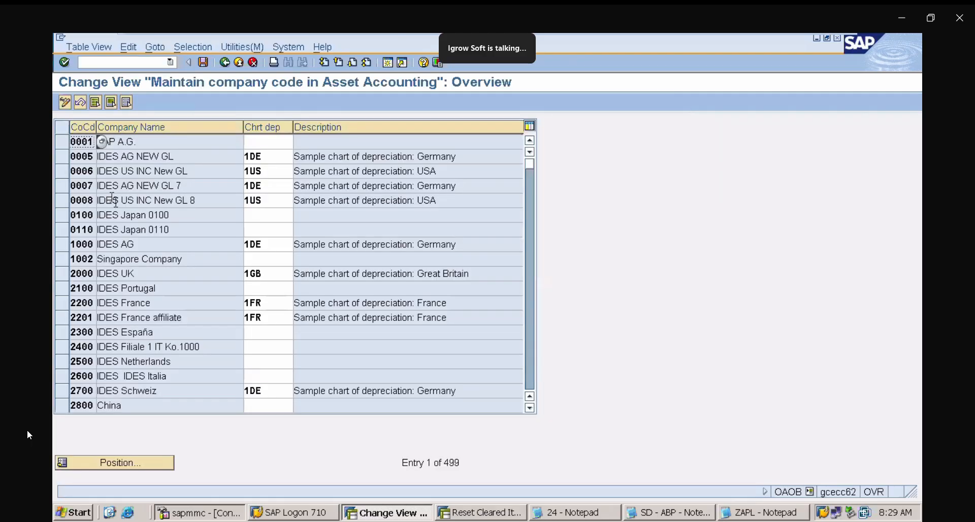
click(144, 465)
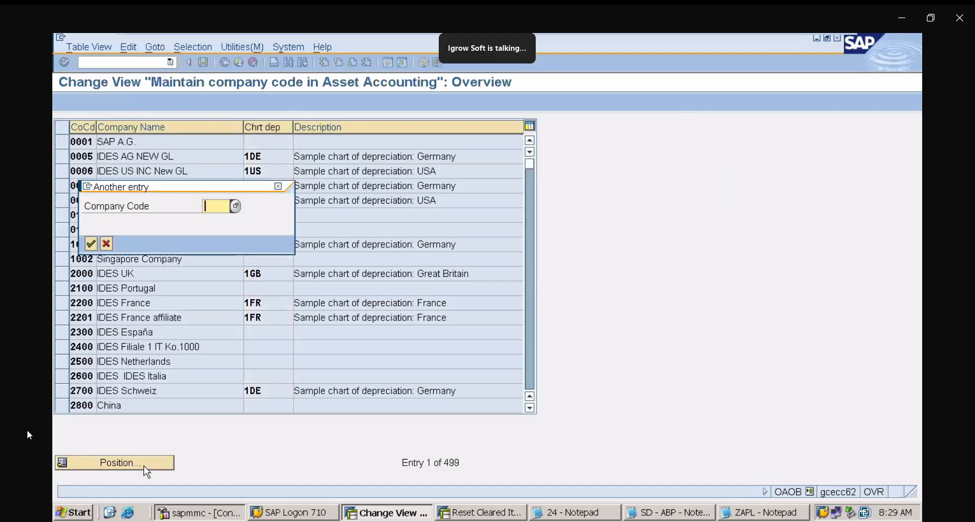
text(ZAPL)
key(Return)
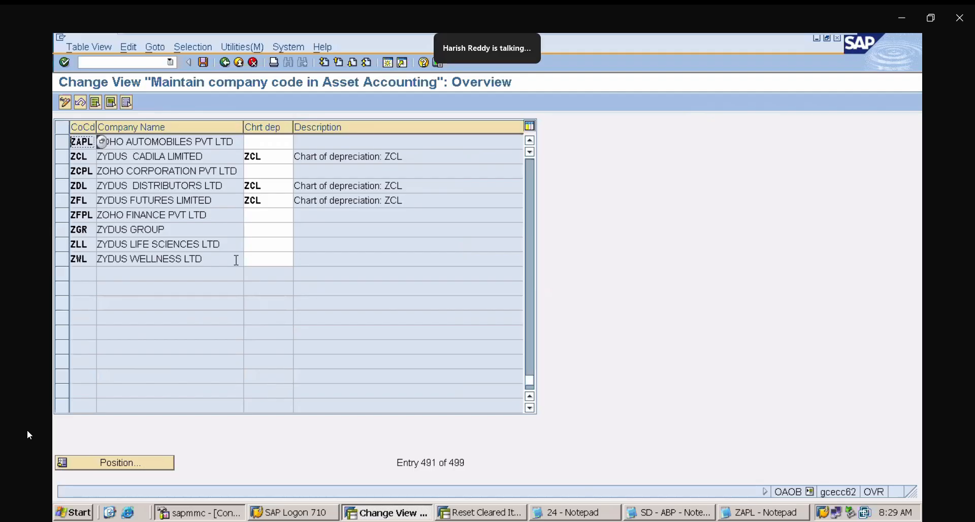
click(274, 142)
text(ZAPL)
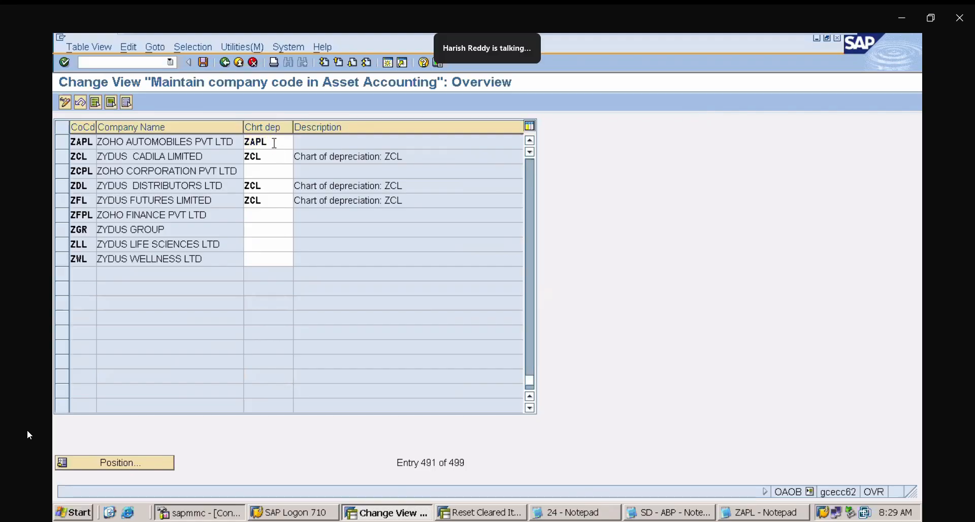
key(Return)
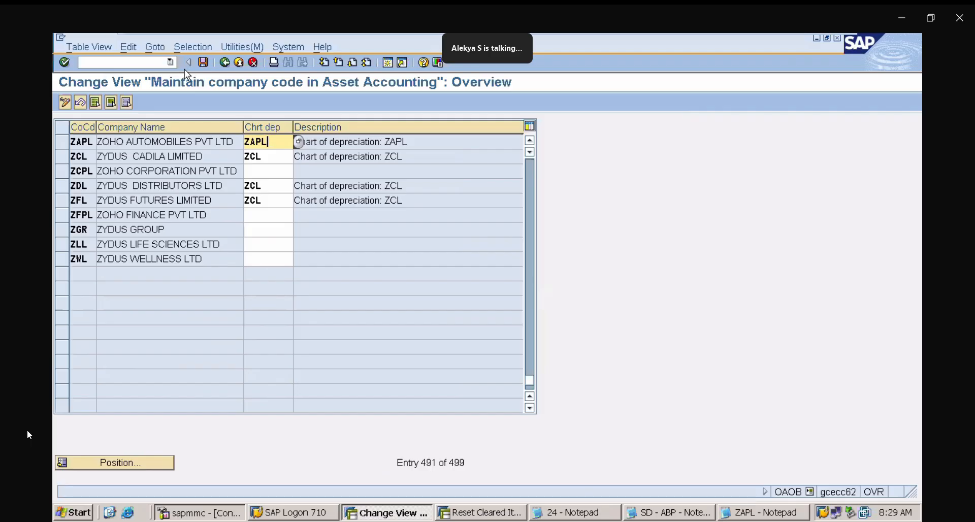
click(173, 63)
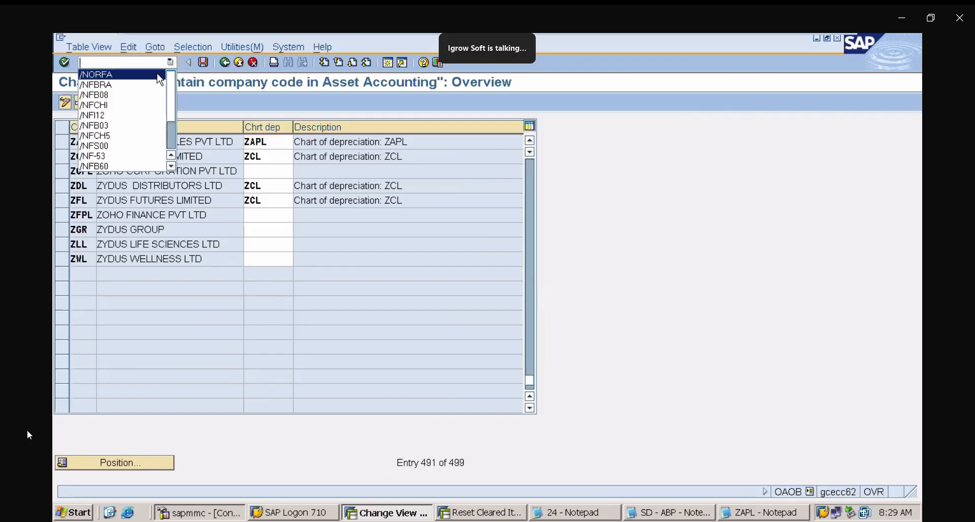
click(158, 74)
key(Return)
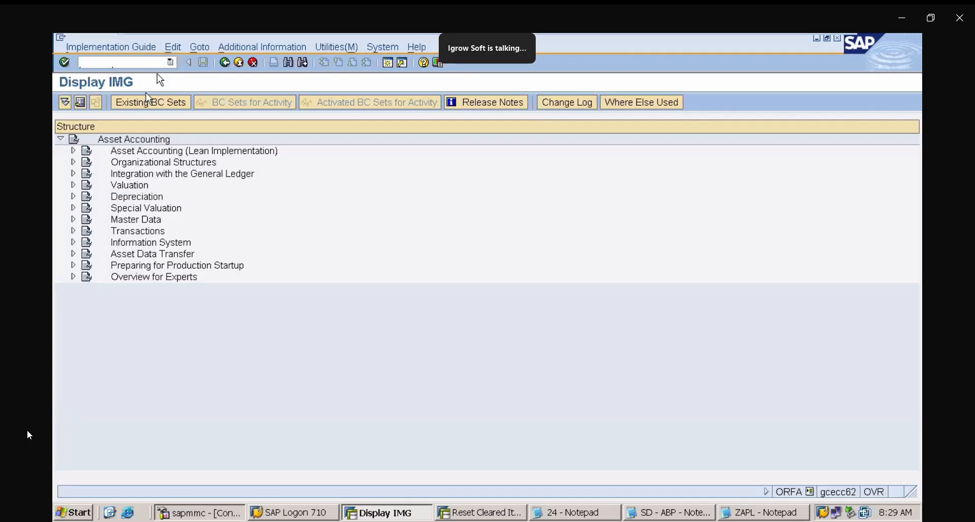
- Reopen Assign Chart of Depreciation to Company Code, assign chart ZAPL to company code ZAPL, and save under the customizing request
click(72, 162)
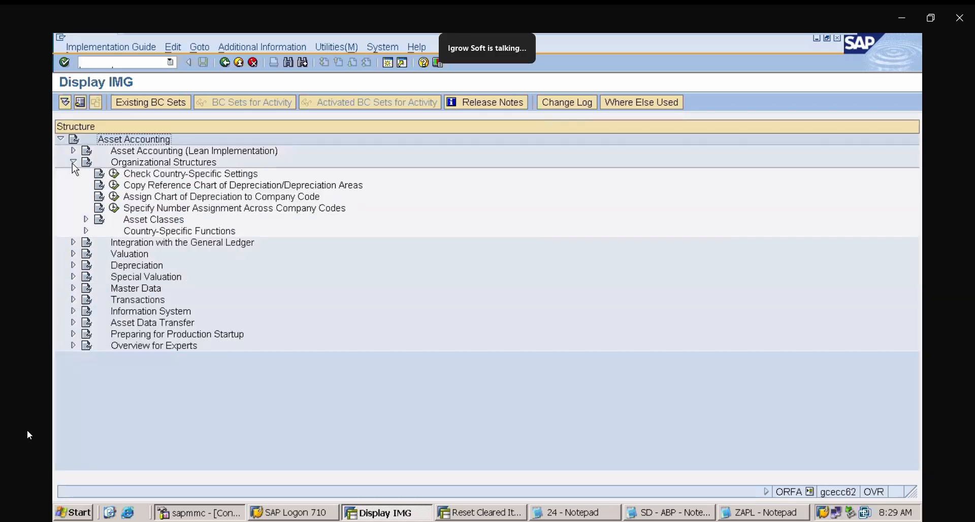
click(175, 200)
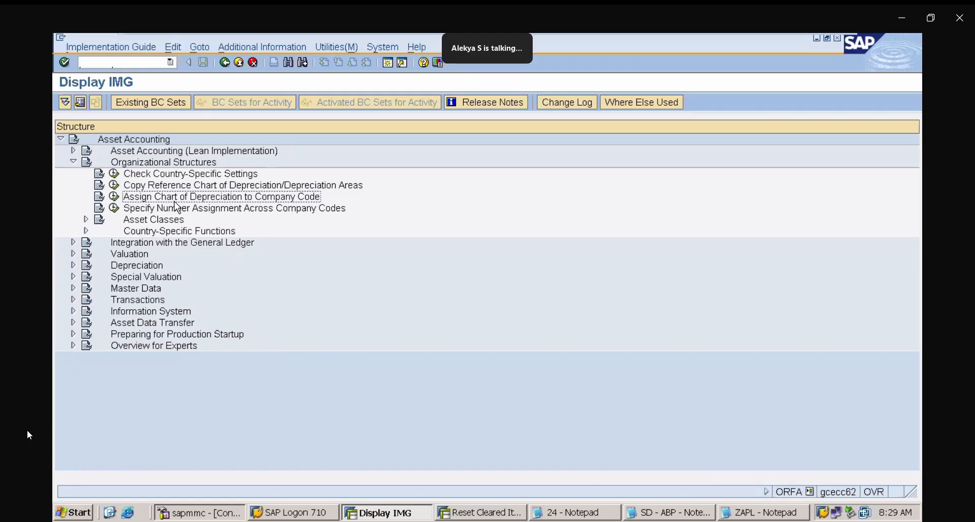
click(114, 196)
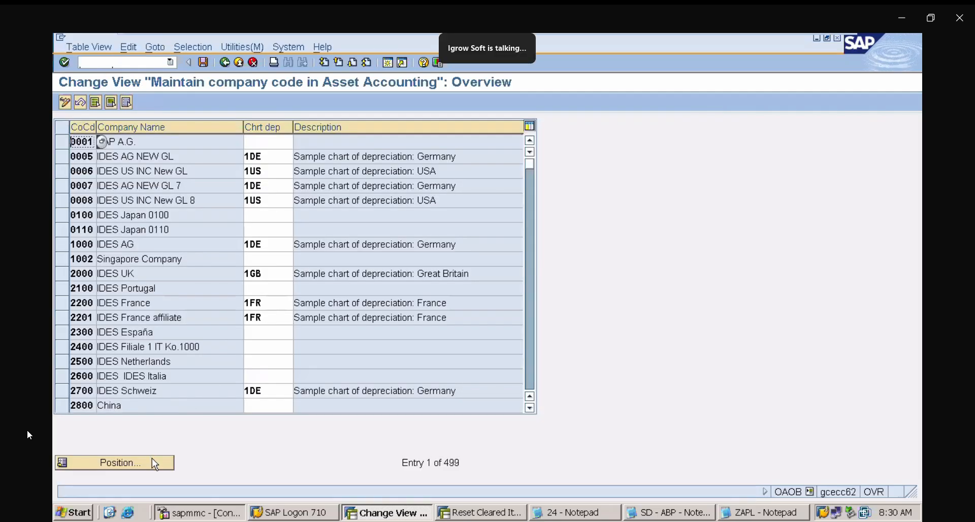
click(153, 459)
text(ZAPL)
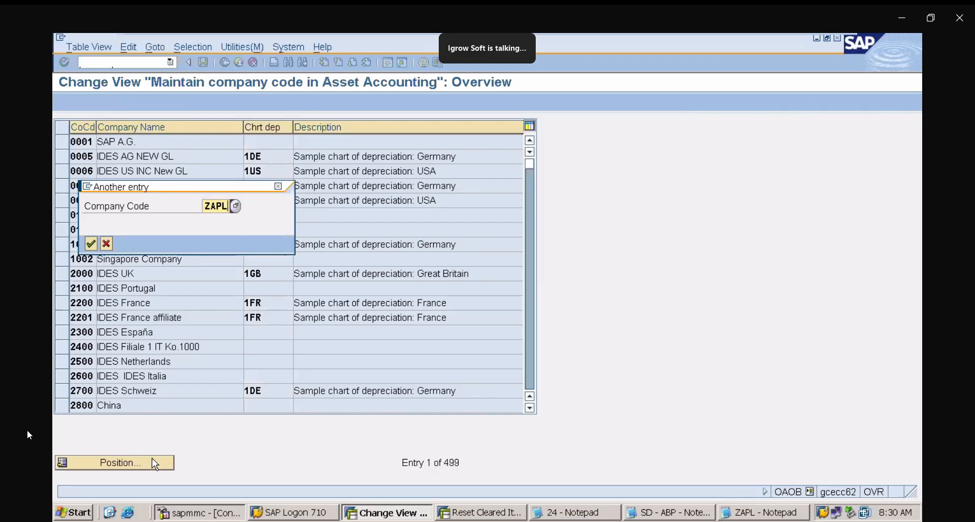
key(Return)
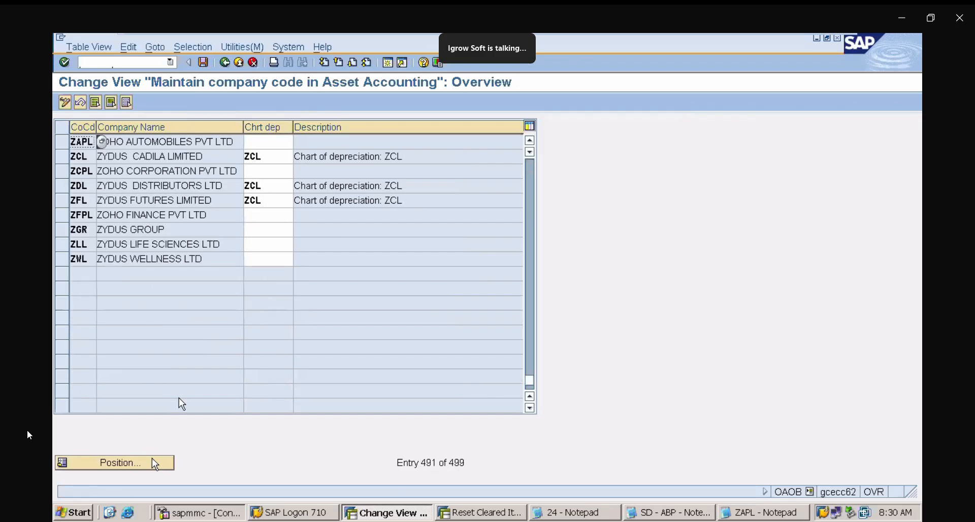
click(264, 139)
text(ZAPL)
key(Return)
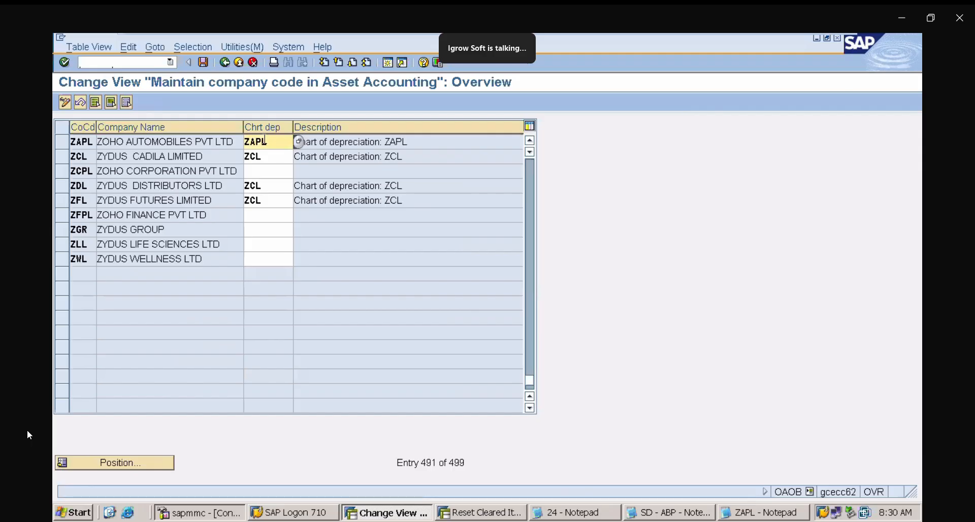
click(360, 142)
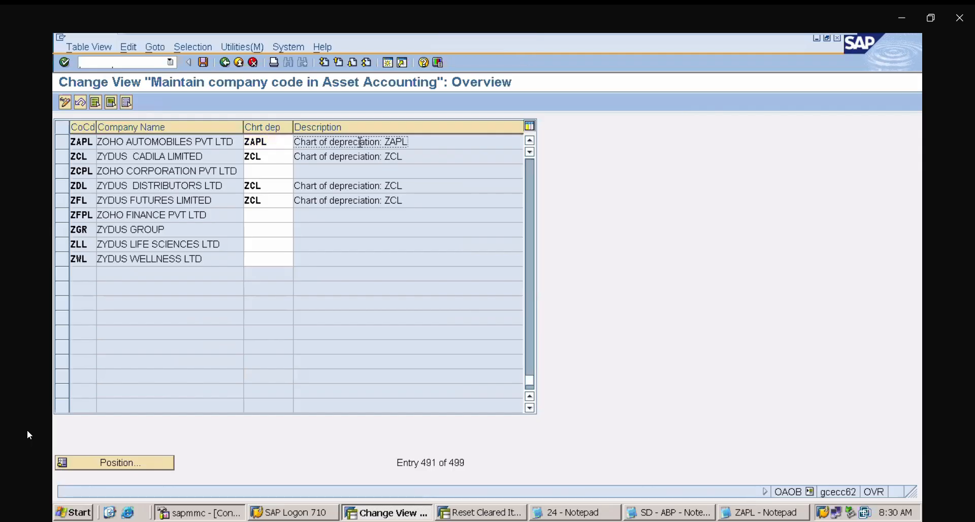
click(203, 61)
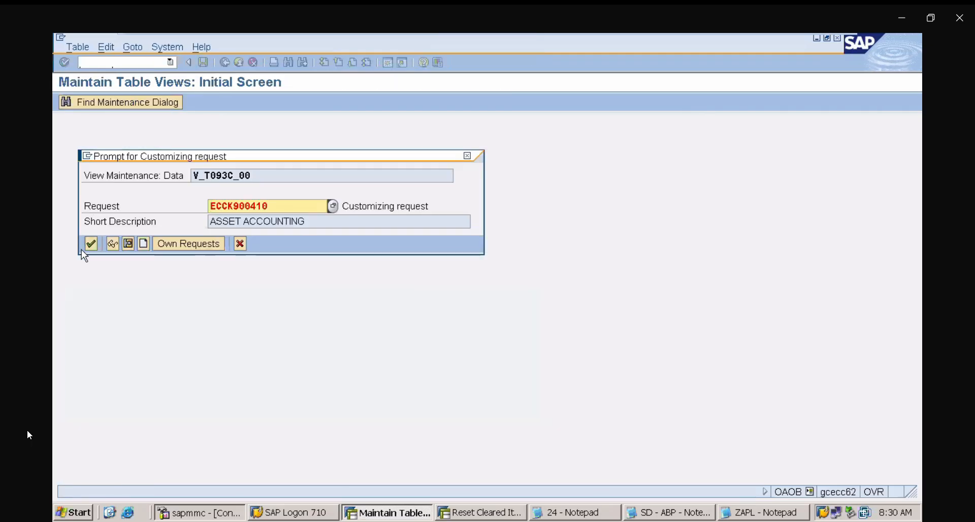
click(91, 244)
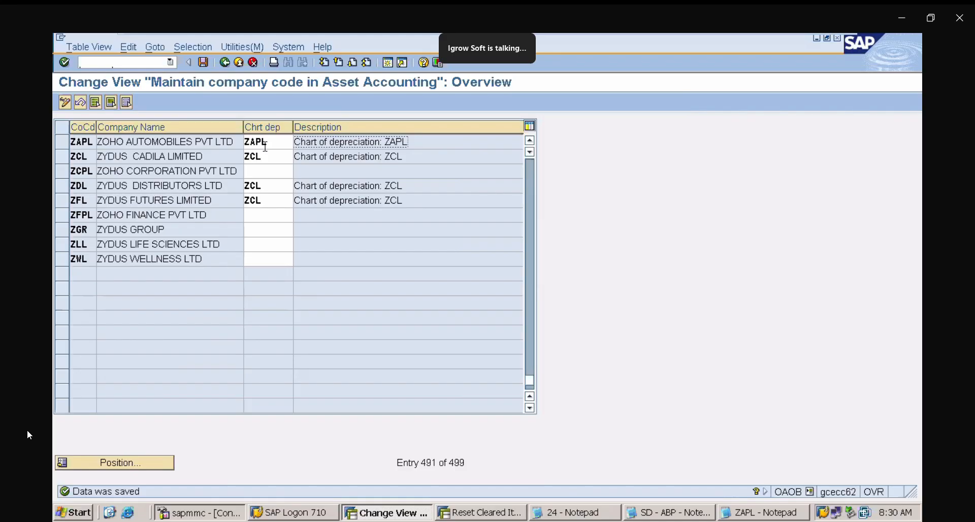
- In the ZAPL notes, delete the empty line between step 2 and step 3
click(61, 143)
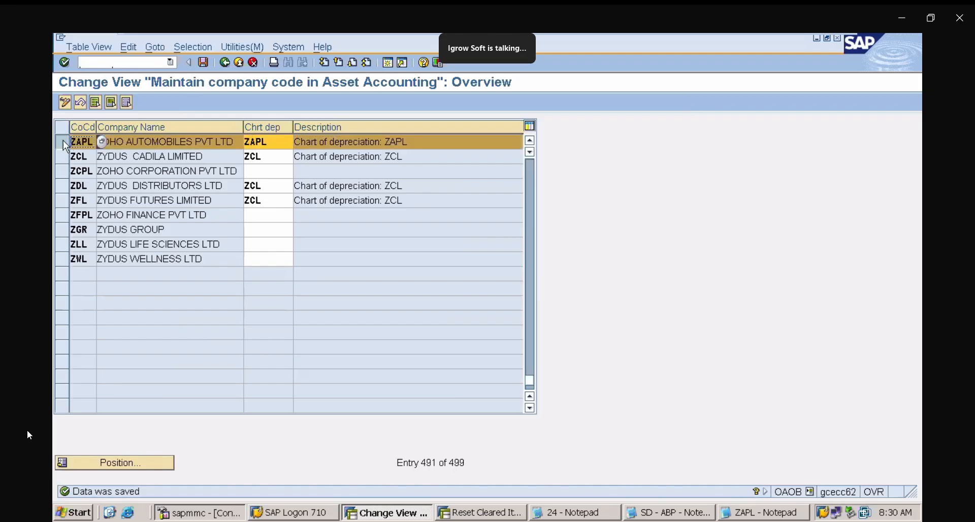
click(62, 141)
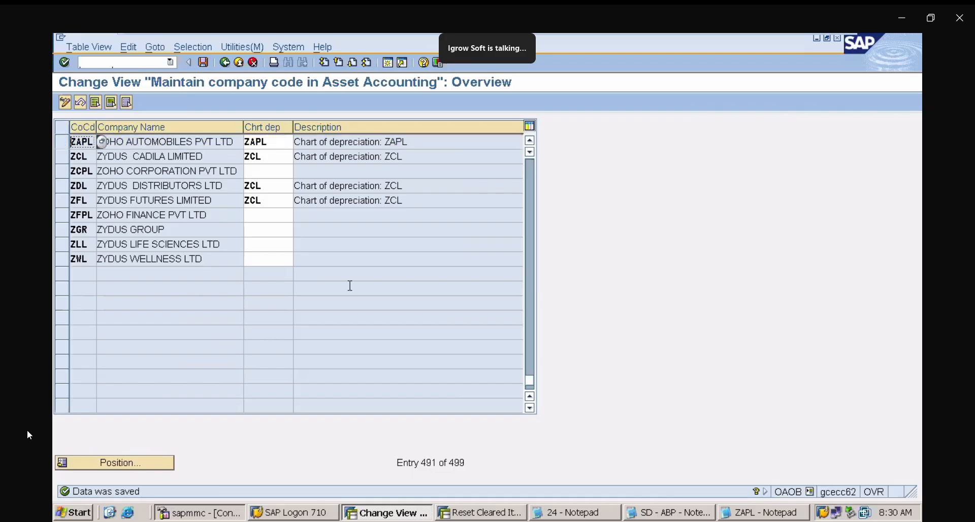
click(766, 513)
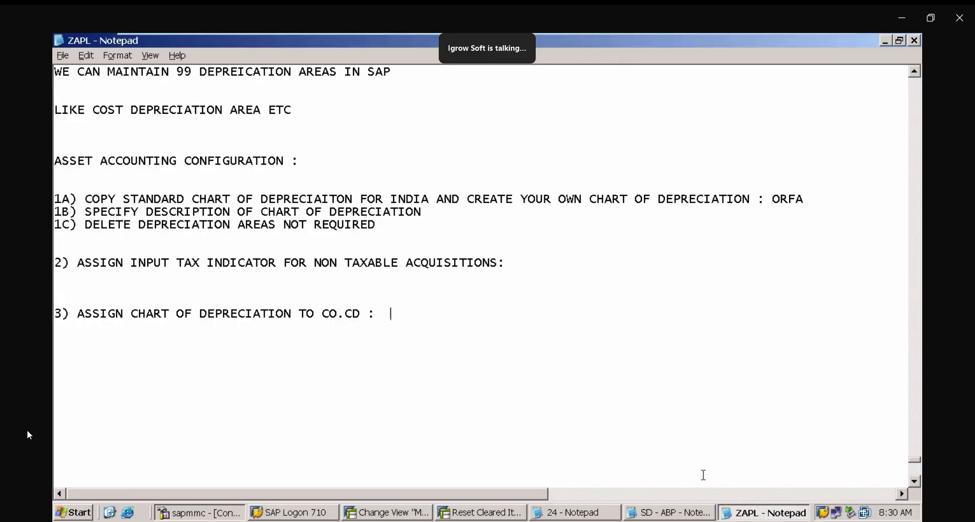
click(67, 286)
key(Delete)
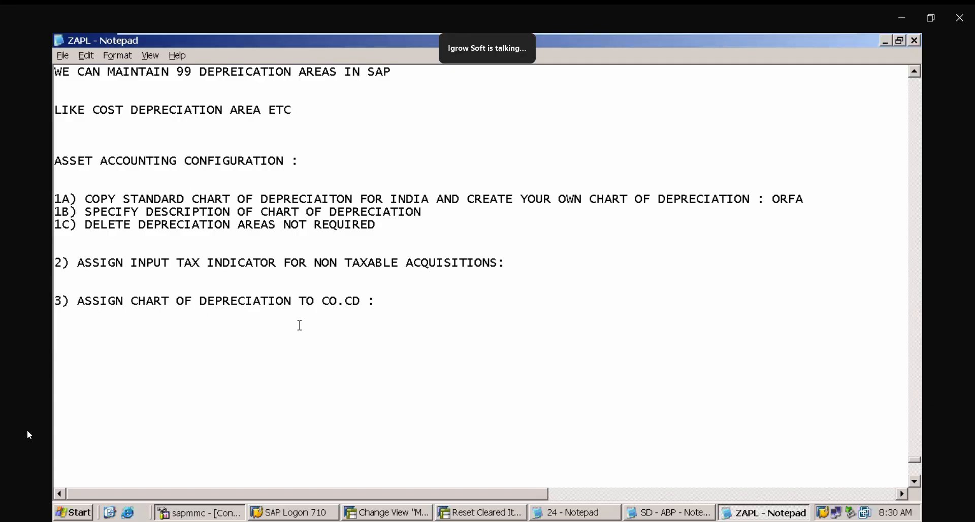
- Add placeholder lines 4), 5), 6) and the heading "7) DEFINE ASSET CLASSES :" below step 3
click(914, 481)
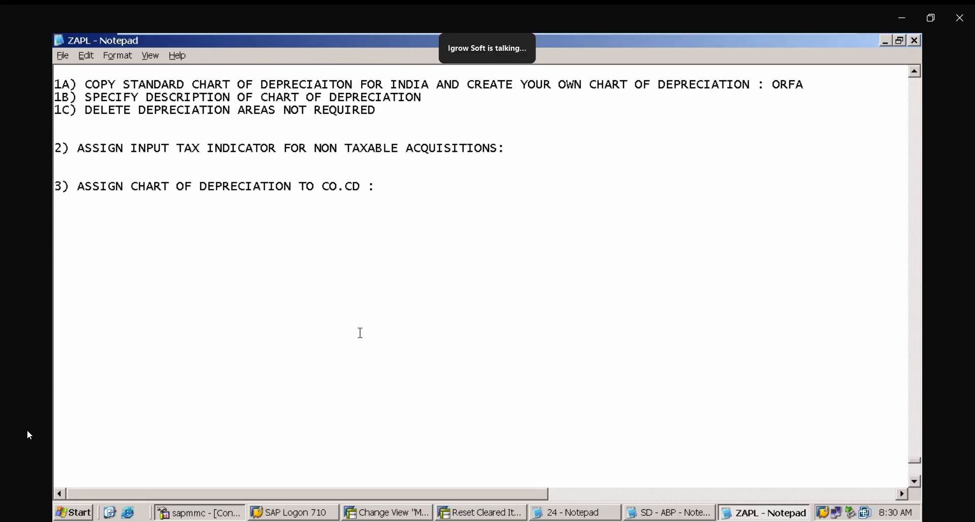
click(58, 225)
text(4))
key(Return)
key(Return)
text(5))
key(Return)
key(Return)
text(6))
key(Return)
key(Return)
key(Return)
text(7) DEFINE)
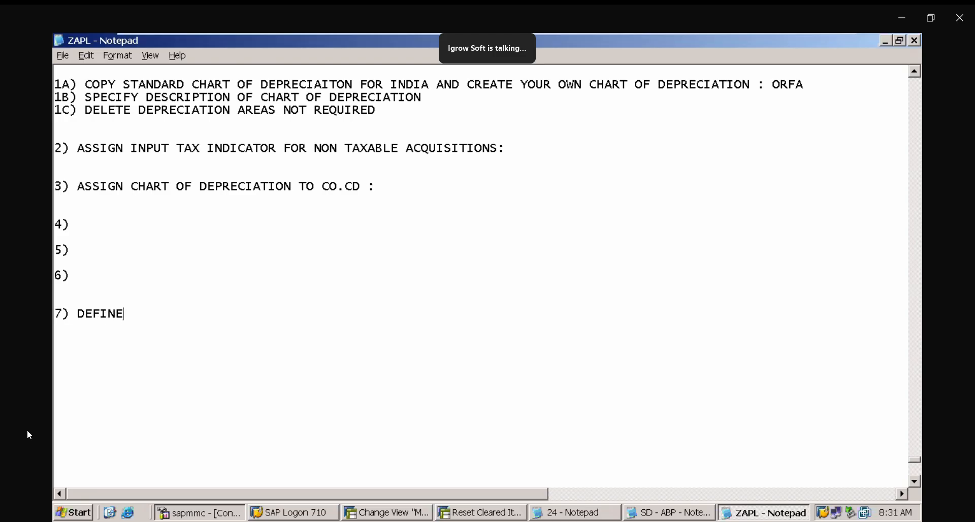
text( ASSET CLASSES )
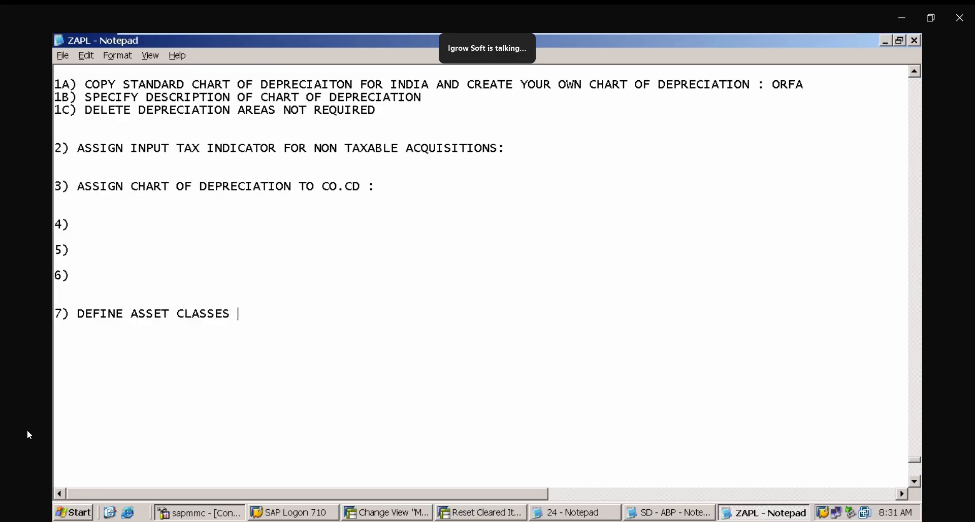
text(:)
- Under step 7, write "ALL ASSETS ARE CLASSIFED INTO ASSET CLASSES DEPENDING UPON - HOW WE WANT TO TAKE THEIR VALUES INTO DIFFERENT GL ACCOUNTS"
text(ALL A)
text(SSETS ARE)
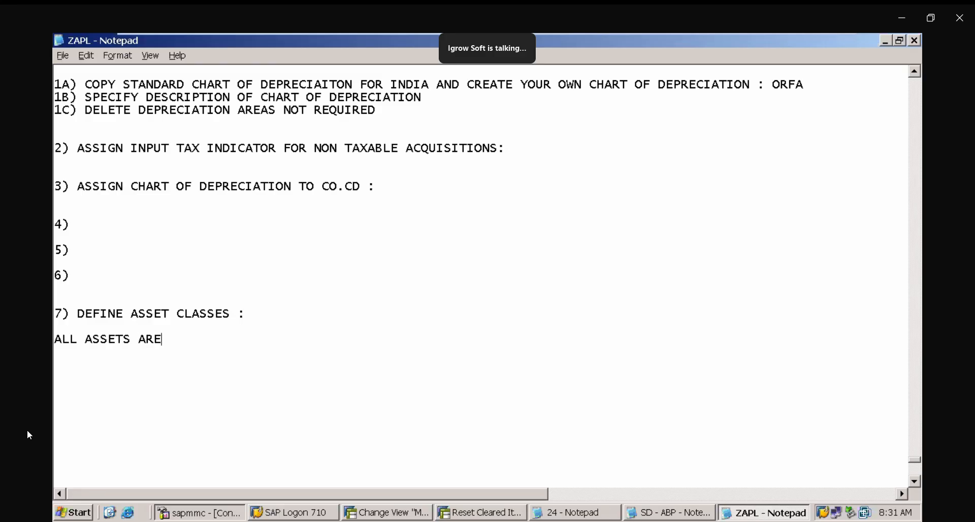
text( CLASSIFED INOT)
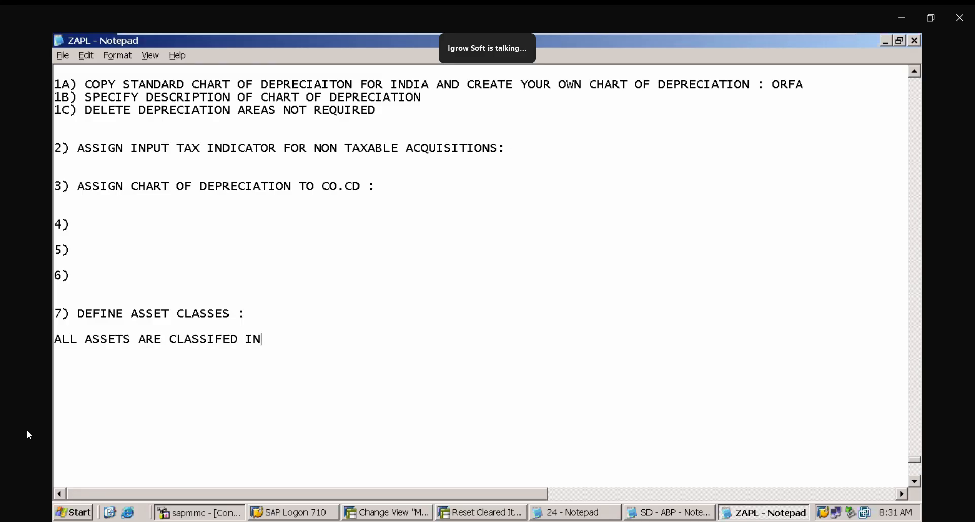
key(BackSpace)
key(BackSpace)
key(BackSpace)
text(TO ASSET)
text( D)
key(BackSpace)
text(CLASS)
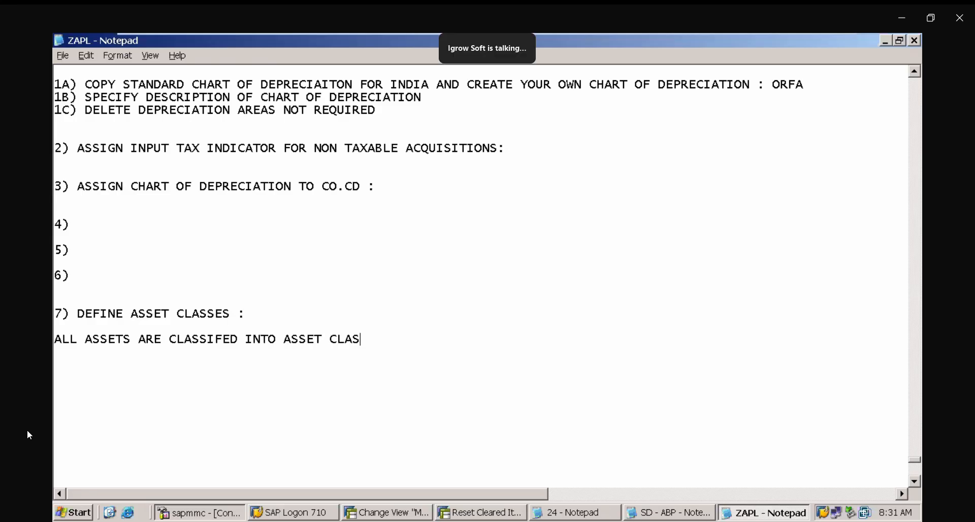
text(E)
key(BackSpace)
text(IFIED IN)
key(BackSpace)
key(BackSpace)
key(BackSpace)
key(BackSpace)
key(BackSpace)
key(BackSpace)
key(BackSpace)
key(BackSpace)
text(ES DEPENDIGN)
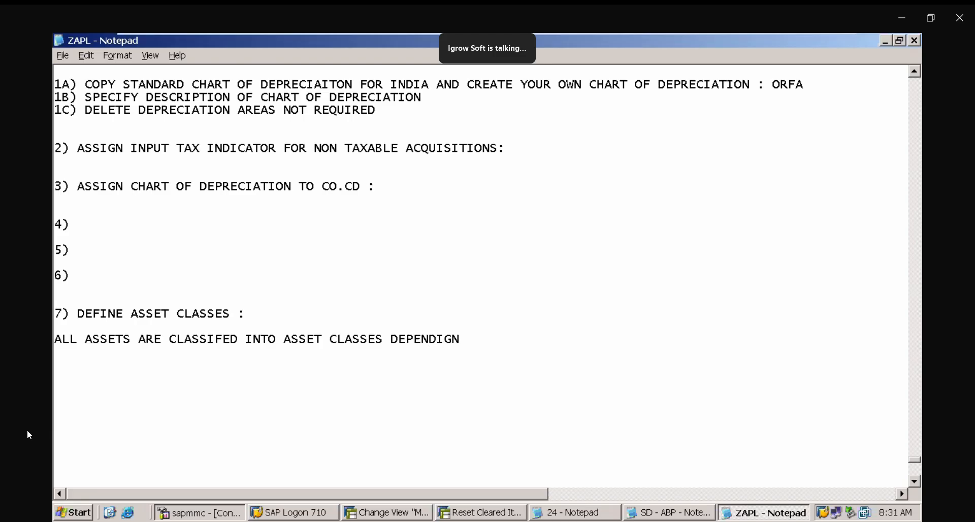
key(BackSpace)
key(BackSpace)
key(BackSpace)
text(NG UPON - HOW)
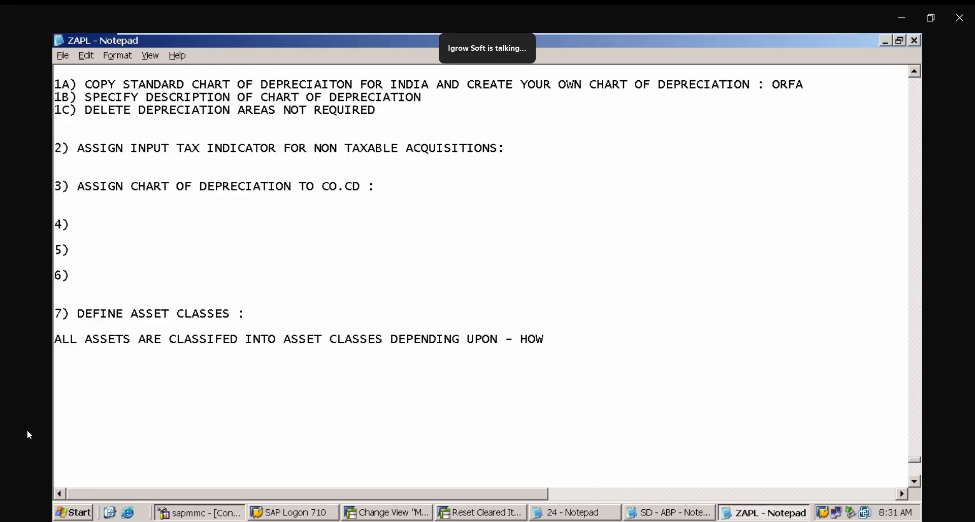
text( WE WANT TO )
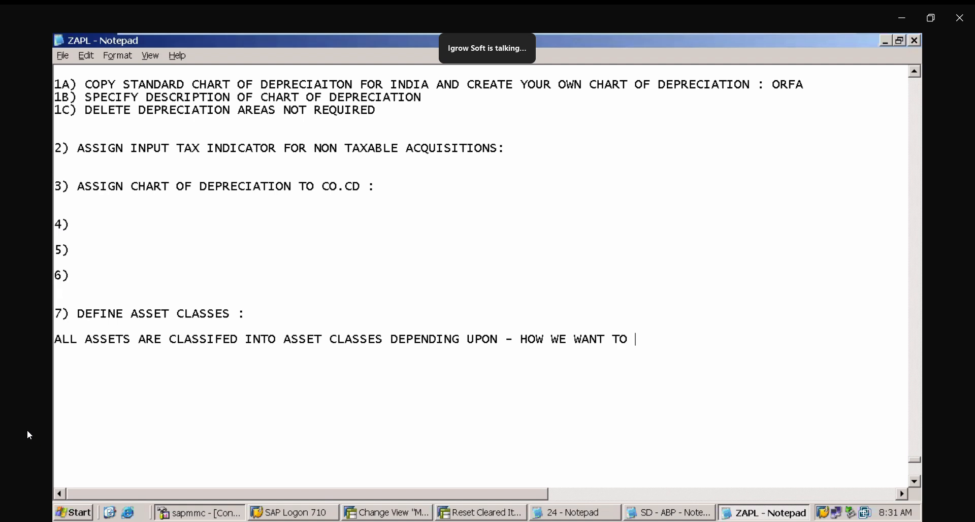
text(TAKE THERI)
key(BackSpace)
key(BackSpace)
text(IR VALUE)
text(TO )
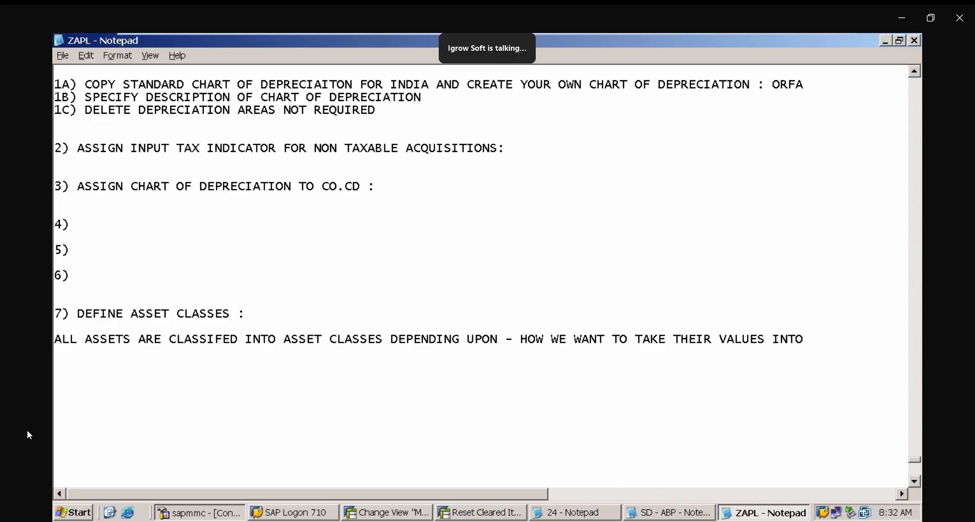
text(DIFFERENT)
key(Return)
text(AL)
key(BackSpace)
key(BackSpace)
key(BackSpace)
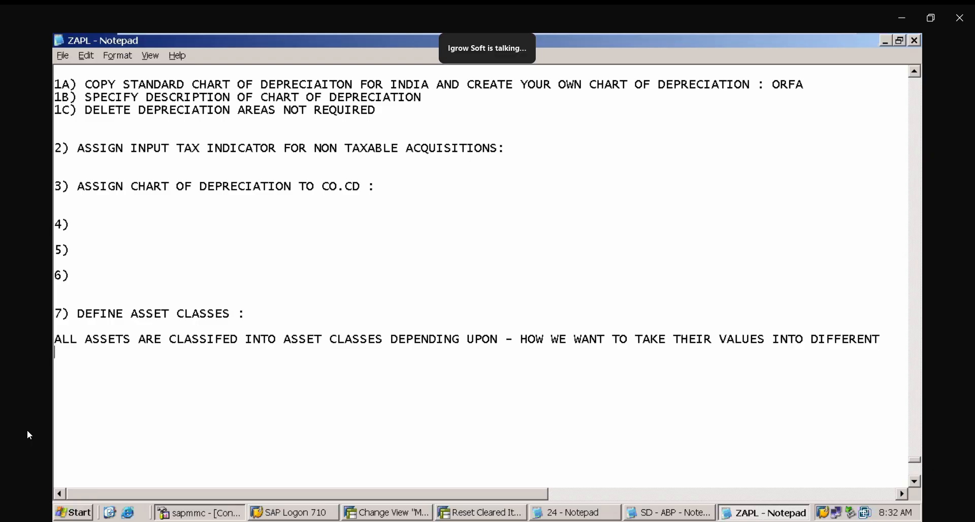
text(GL ACCOUNTS)
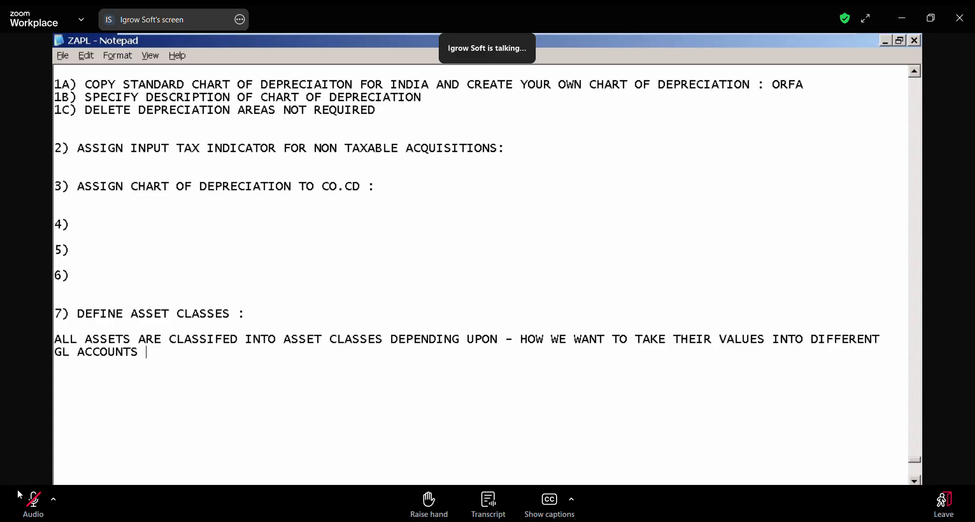
click(29, 505)
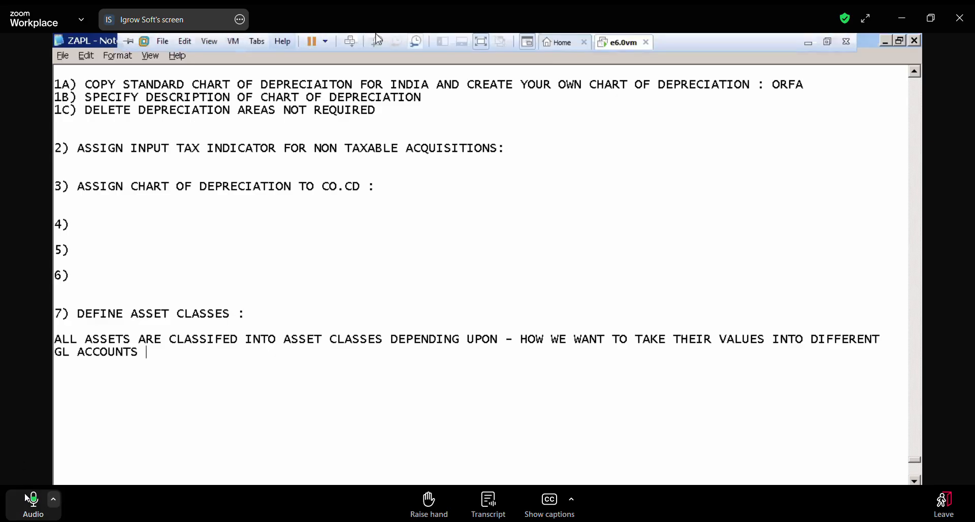
click(29, 500)
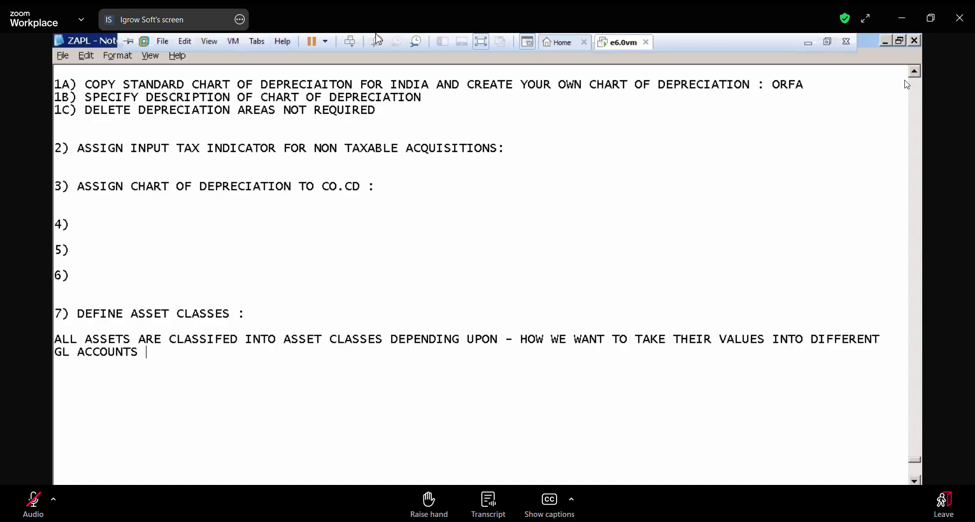